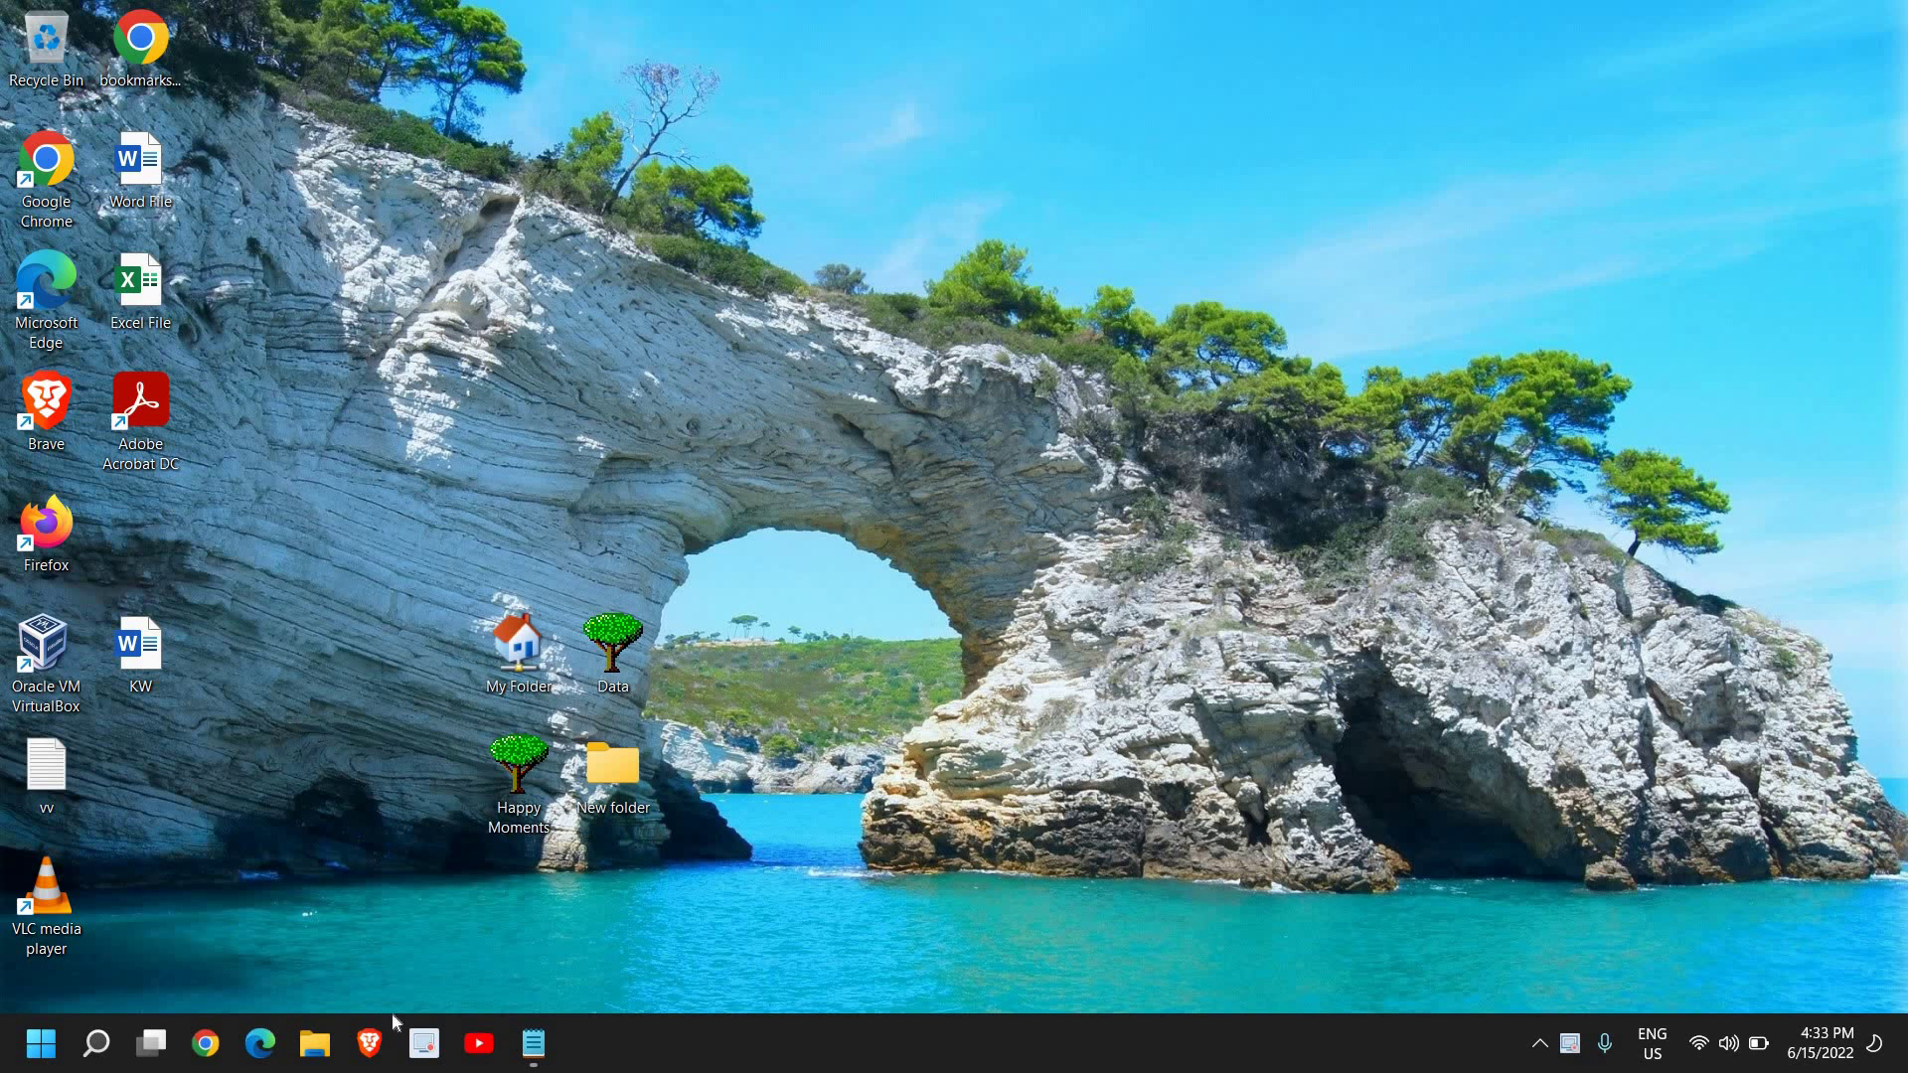
Open Google Chrome and go to its Privacy and security settings
left_click(218, 1040)
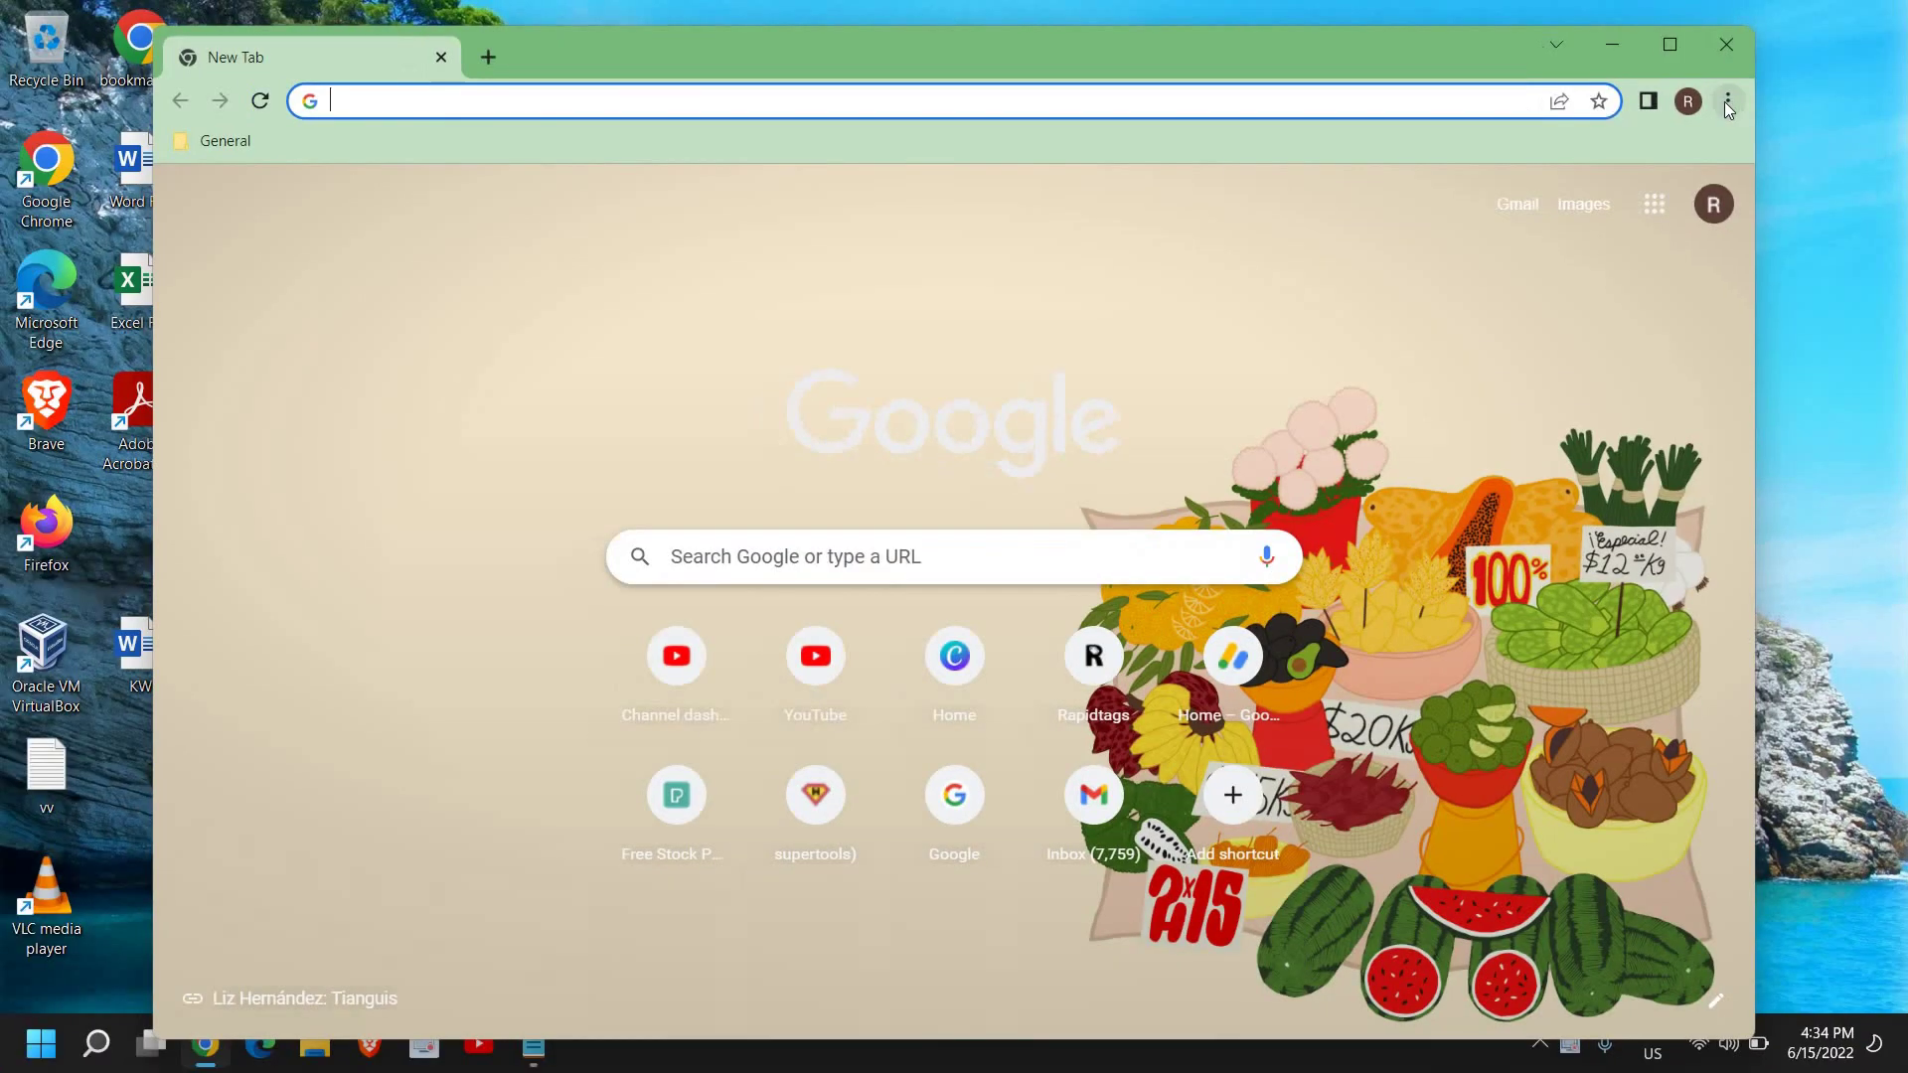
left_click(1709, 111)
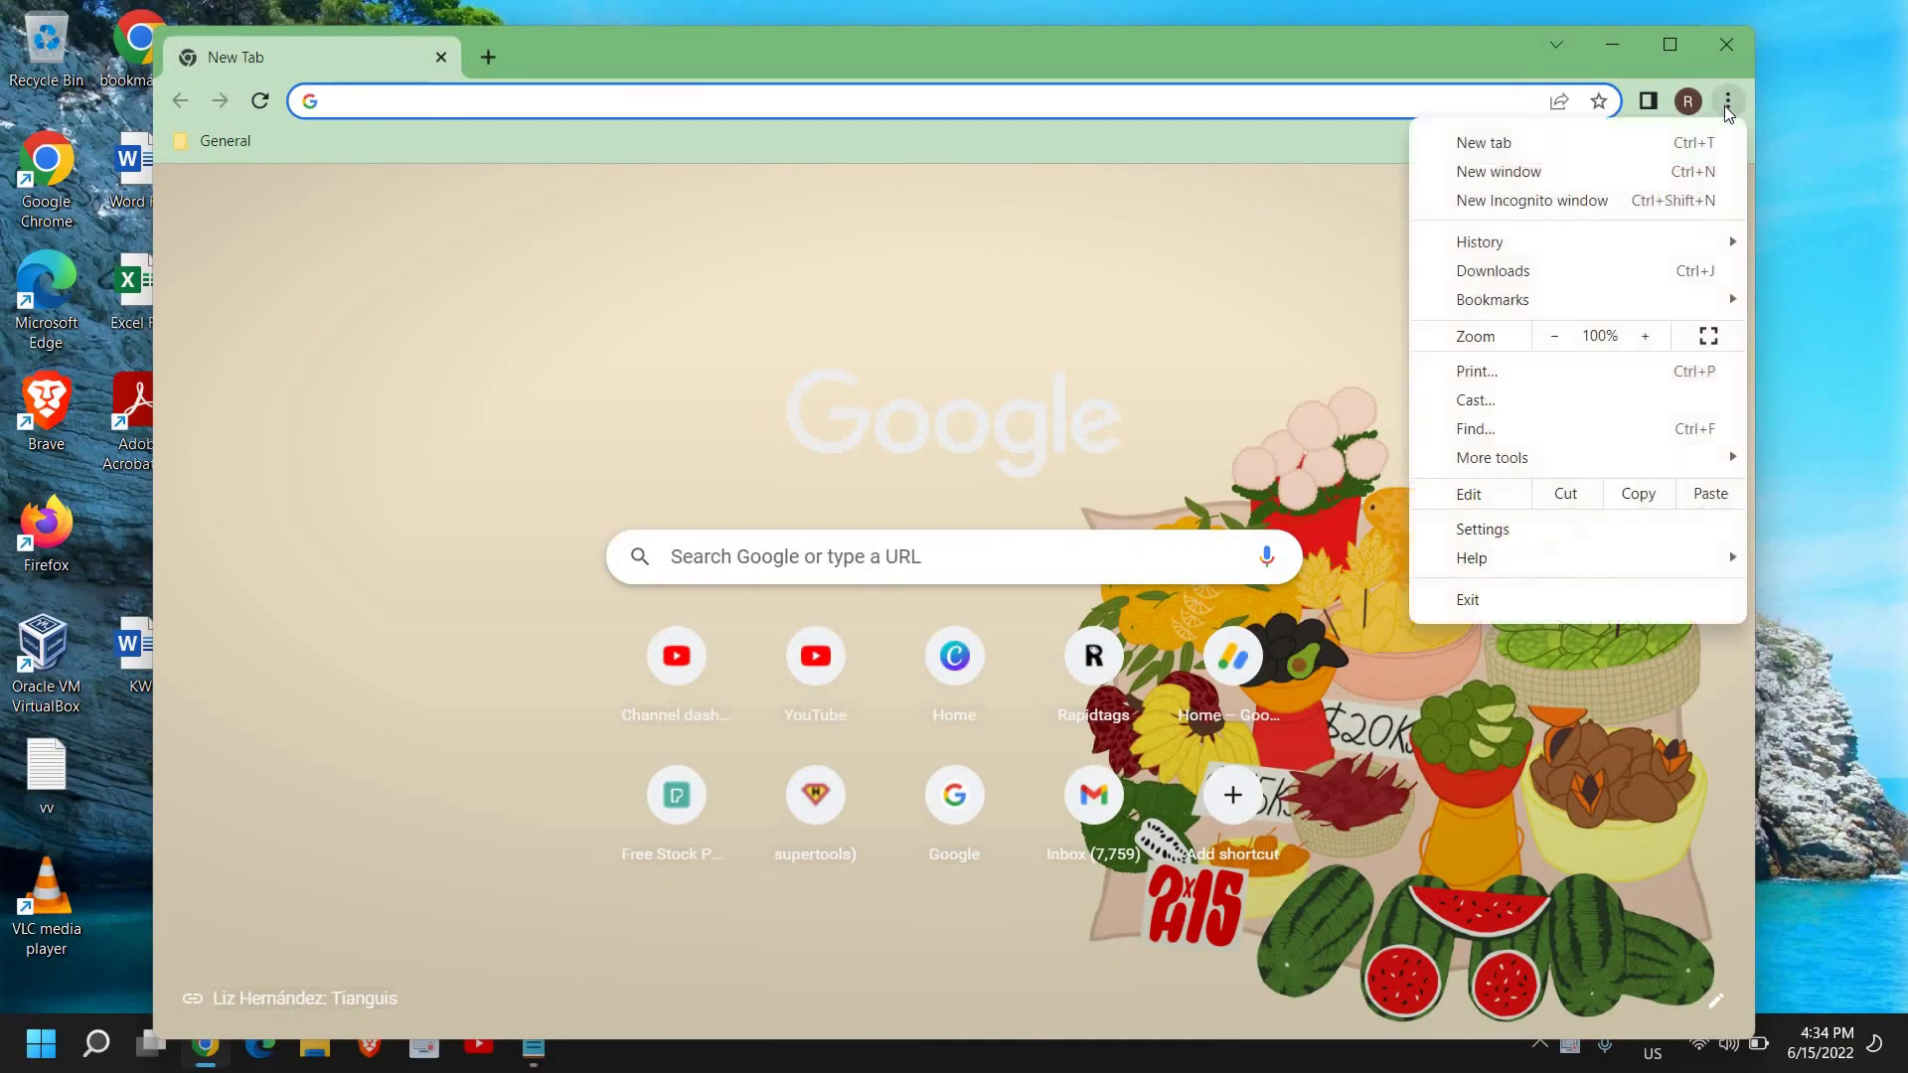
left_click(1538, 528)
left_click(310, 392)
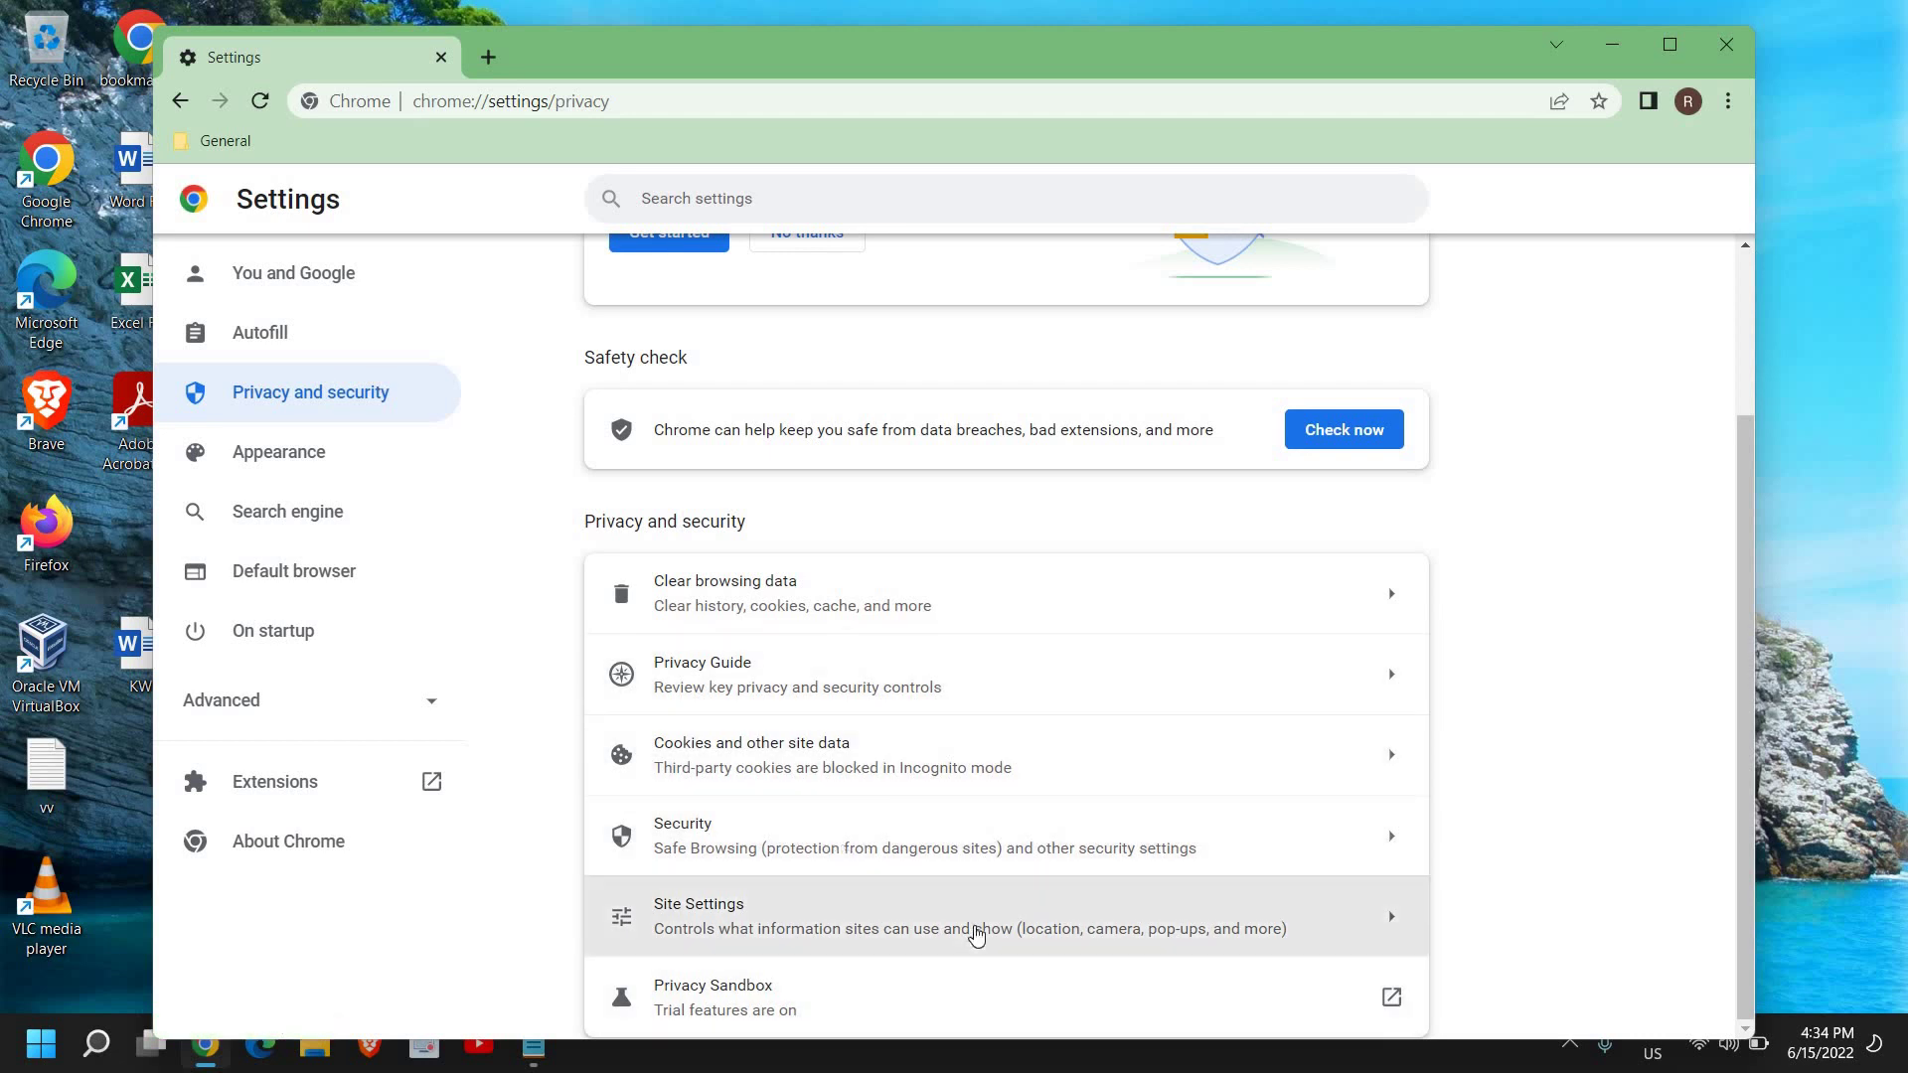
Open the advanced options for clearing browsing data and choose All time as the time range
left_click(805, 596)
key("Escape")
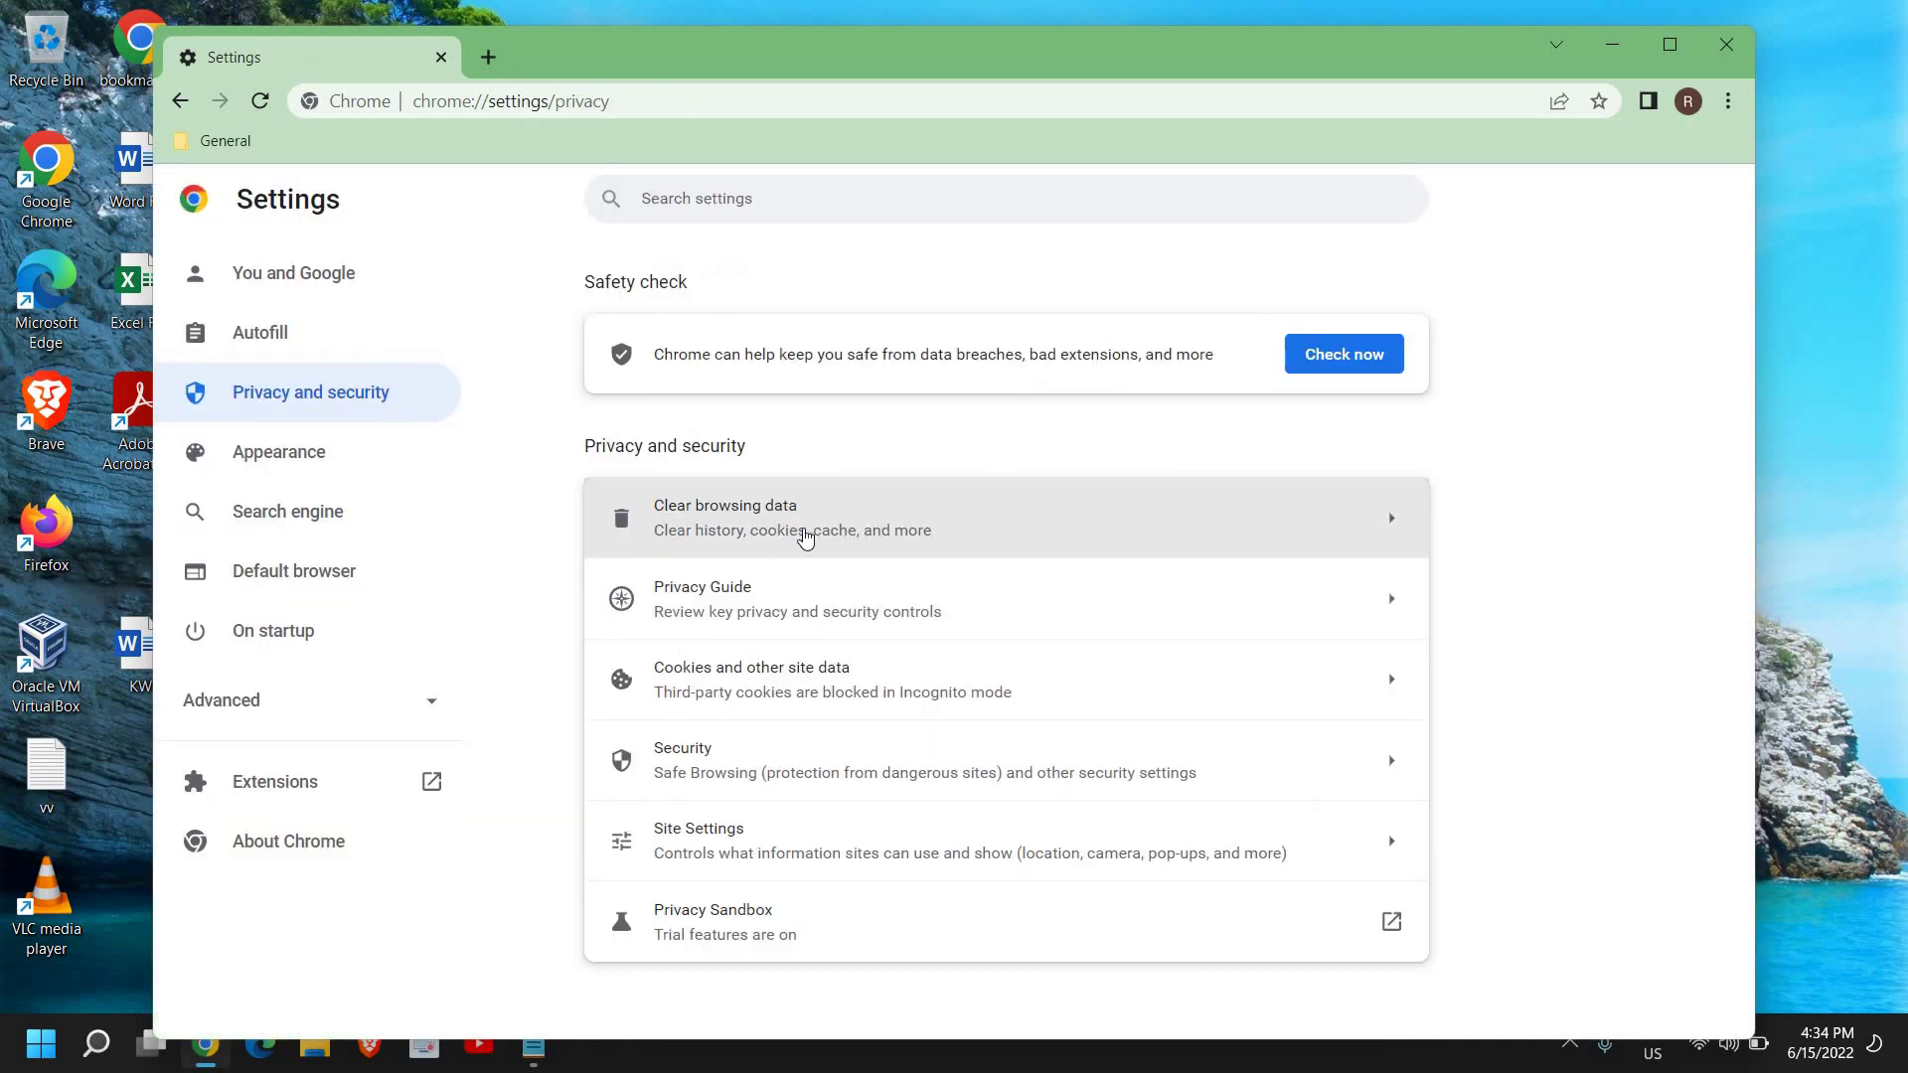
left_click(750, 526)
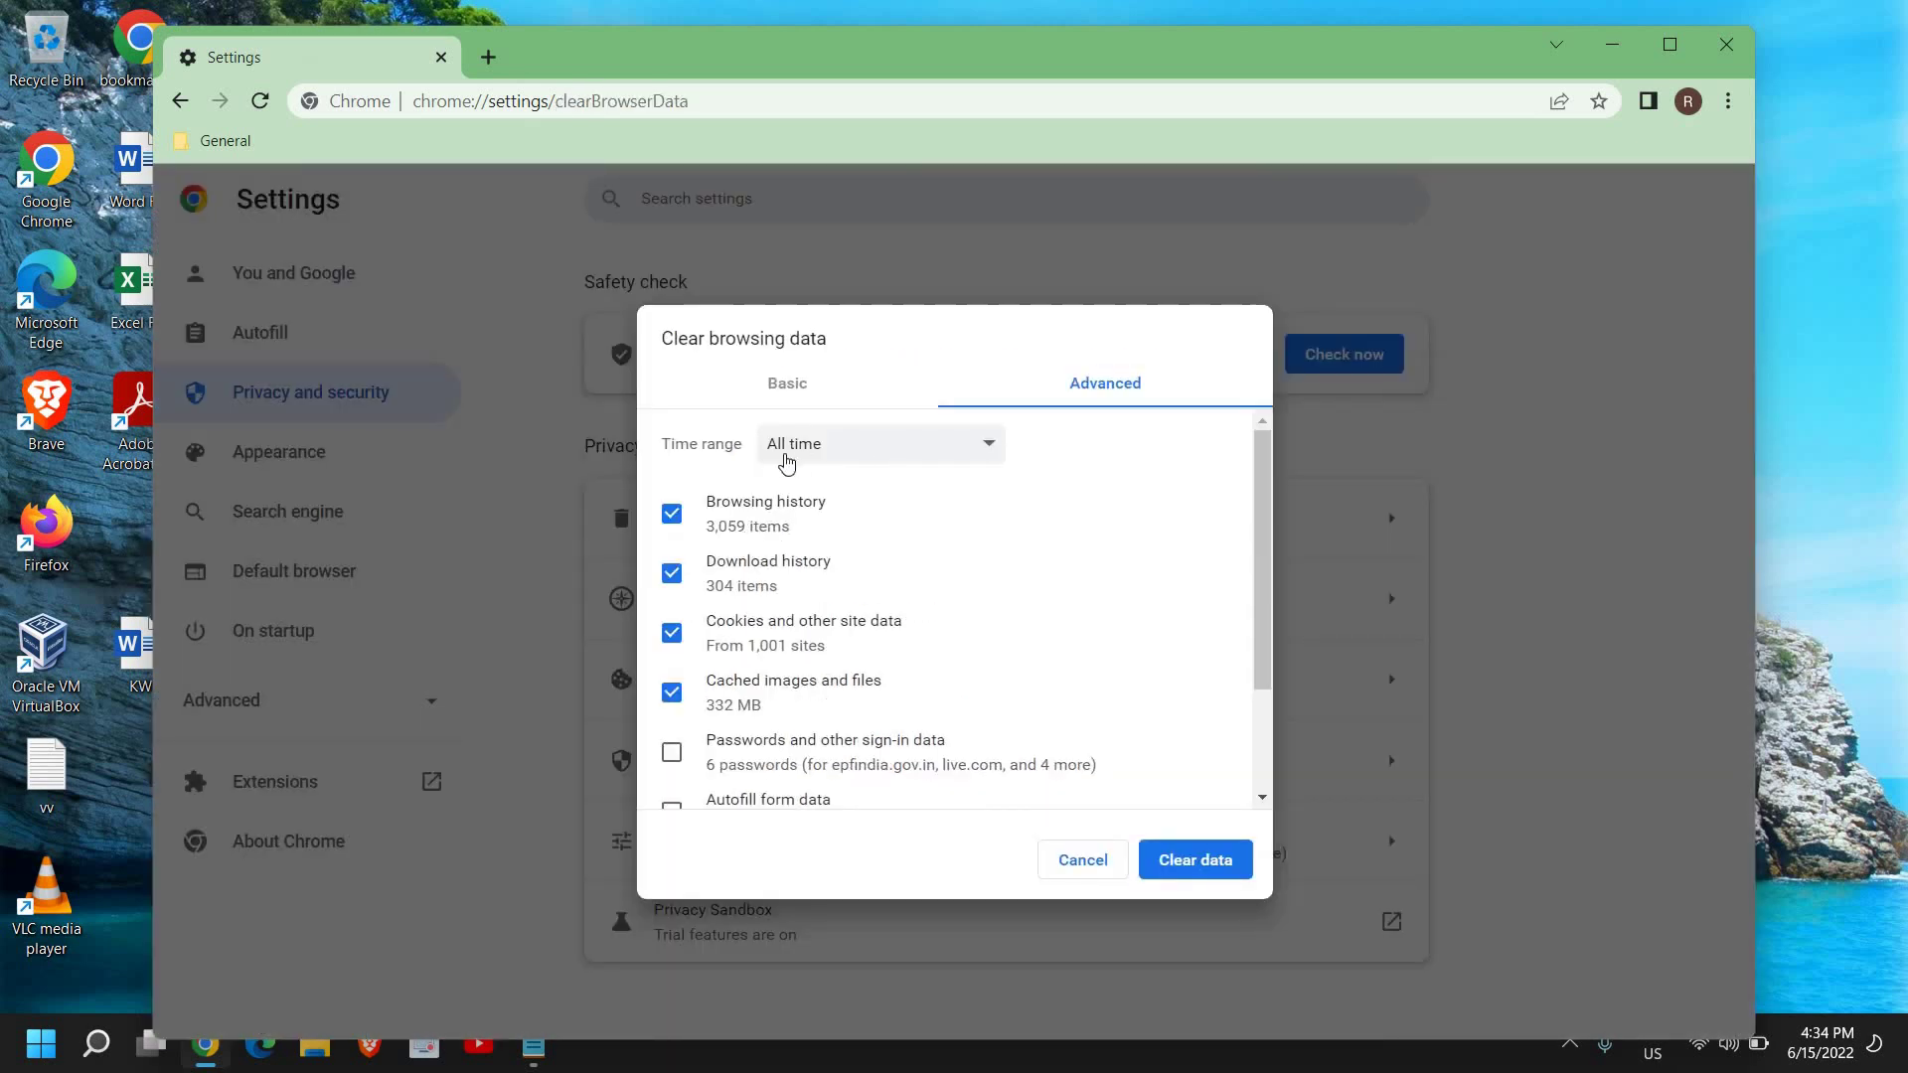
left_click(859, 463)
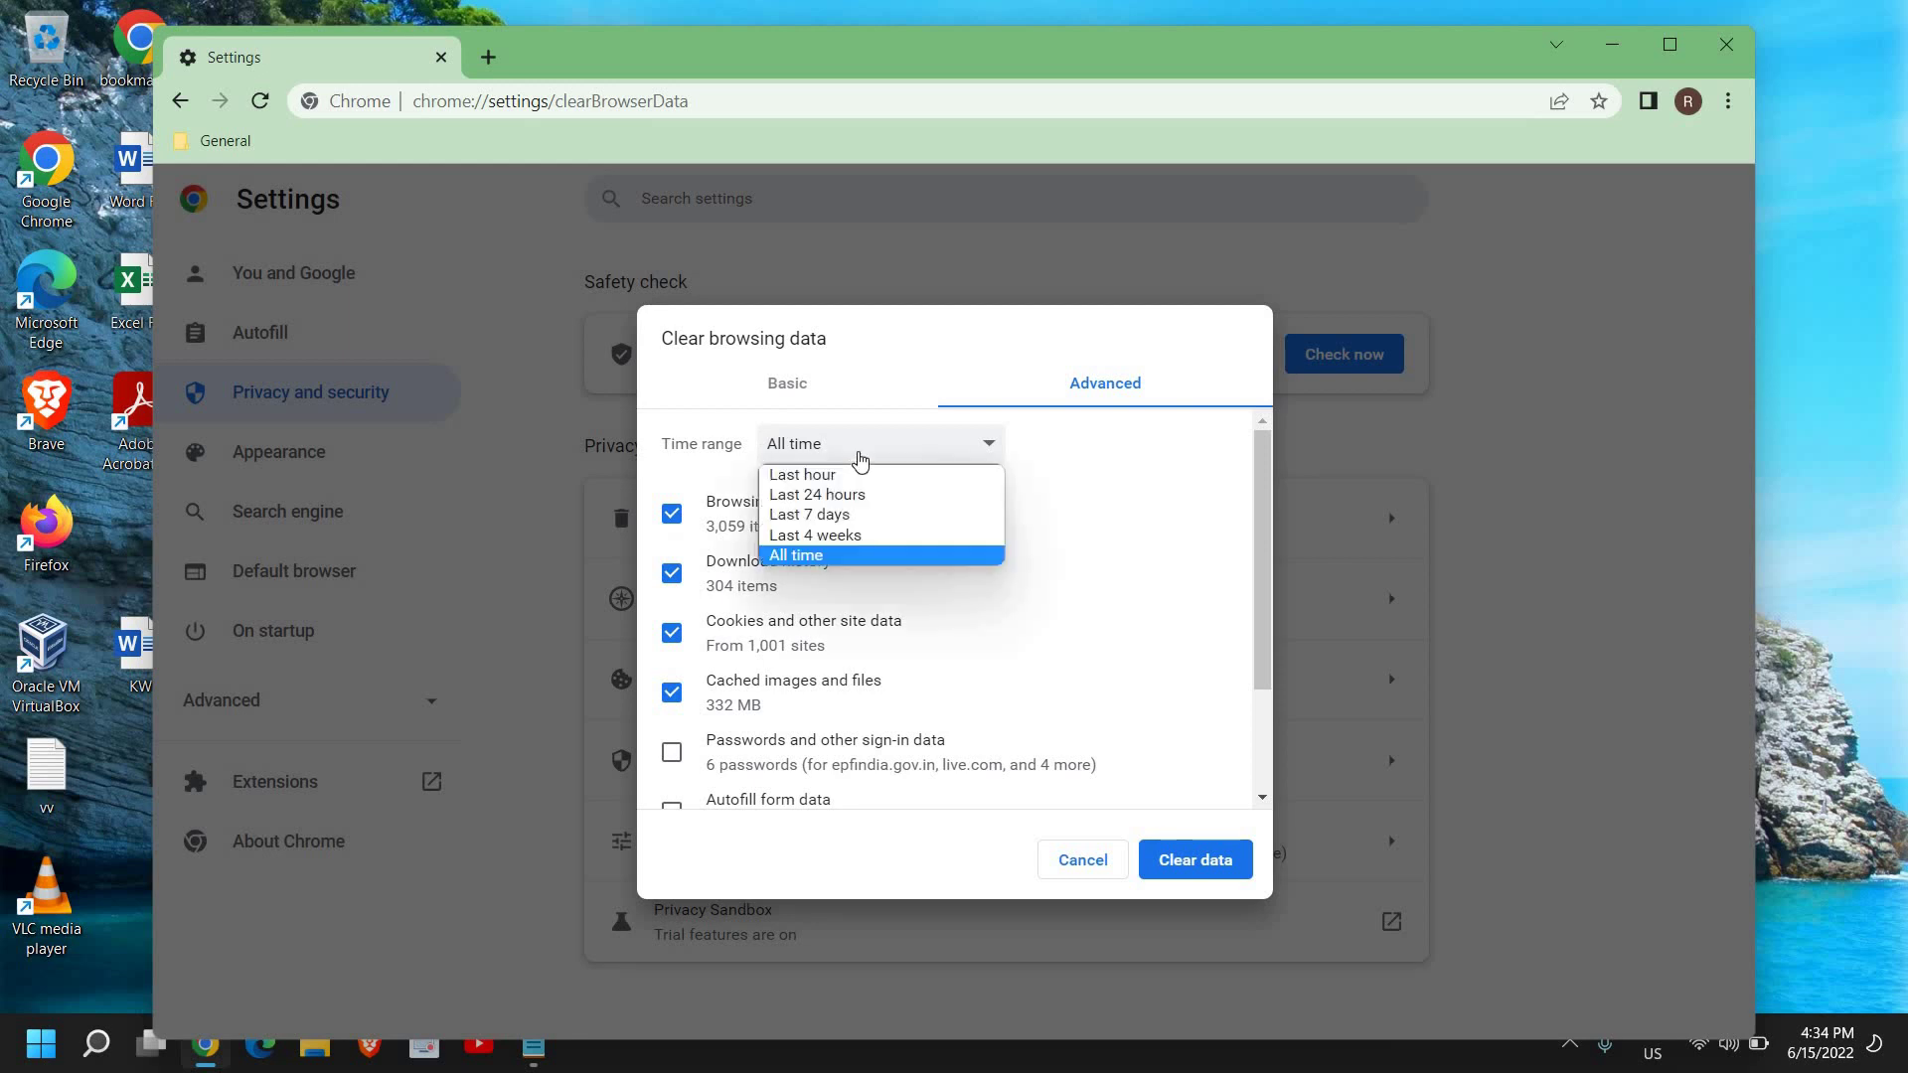
left_click(842, 556)
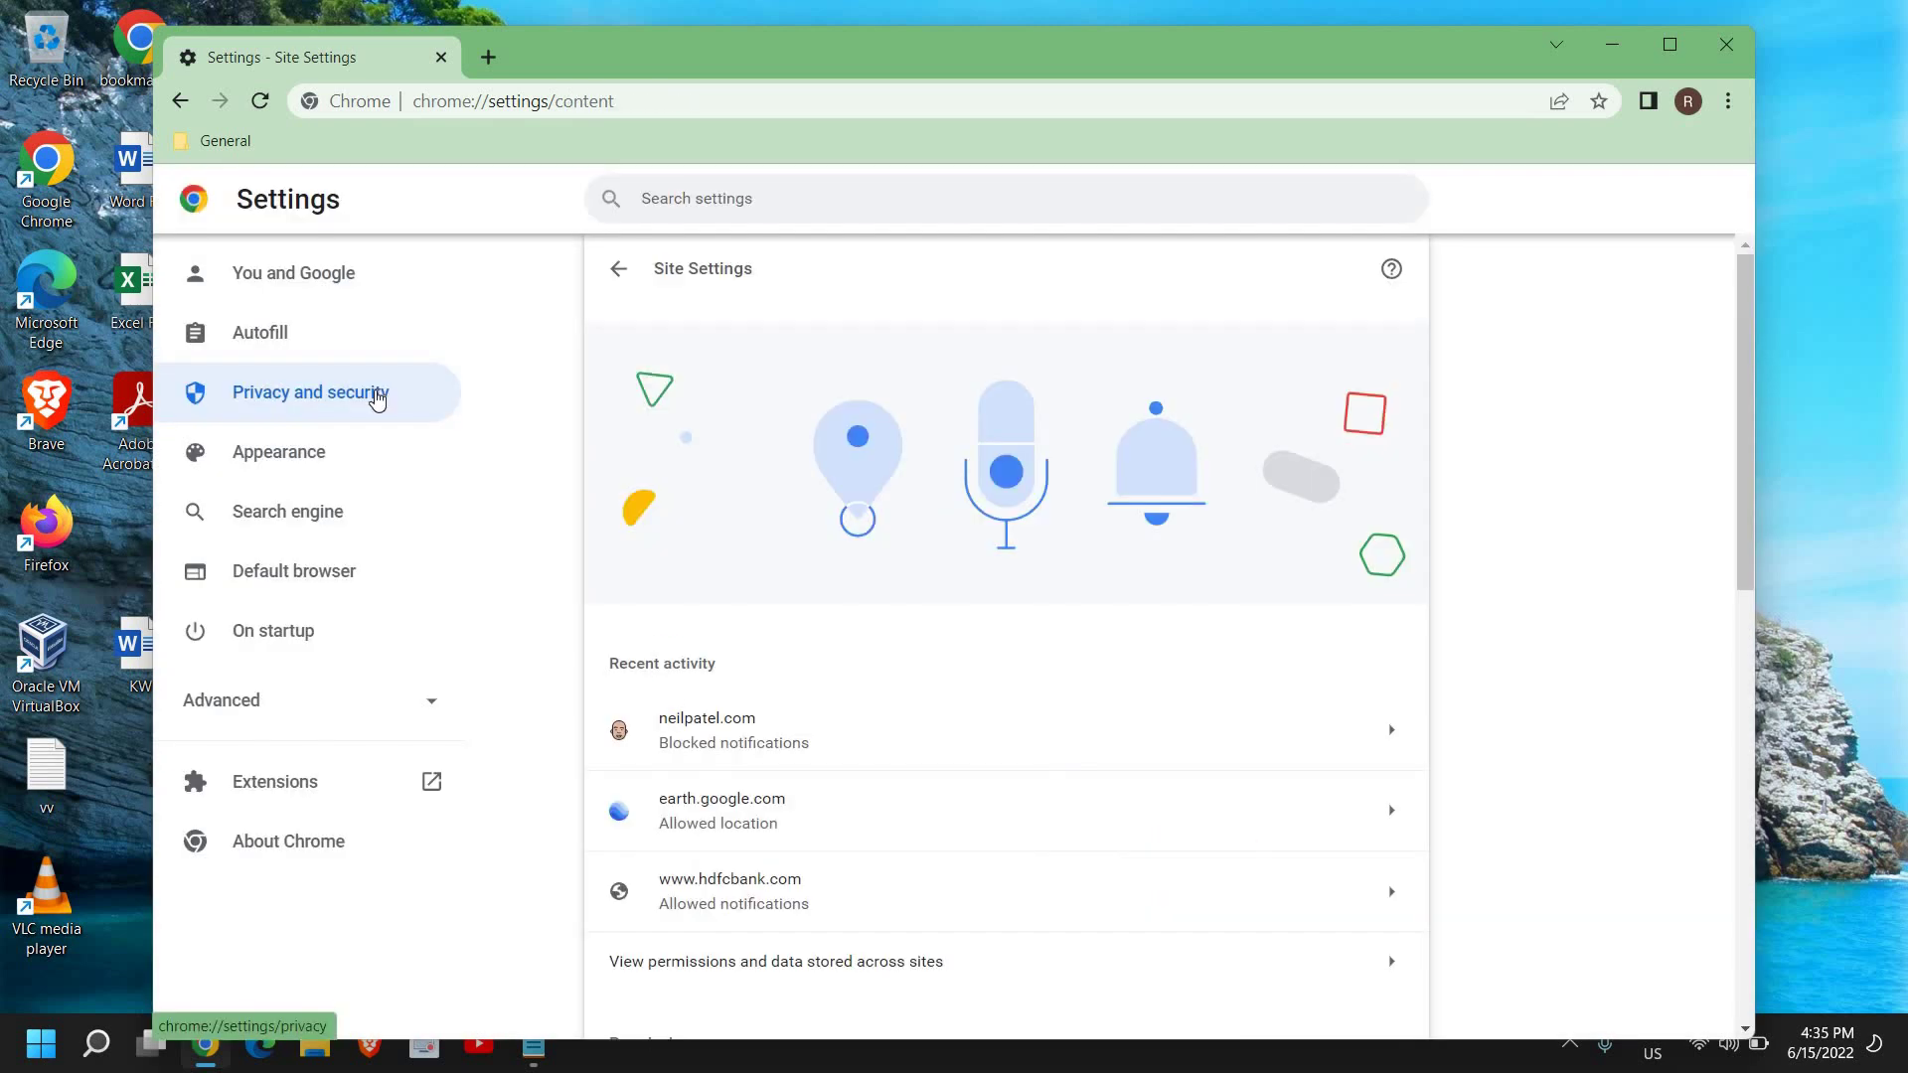
Review the prompt for restoring Chrome's settings to their original defaults, cancel it, and minimize the browser
left_click(239, 713)
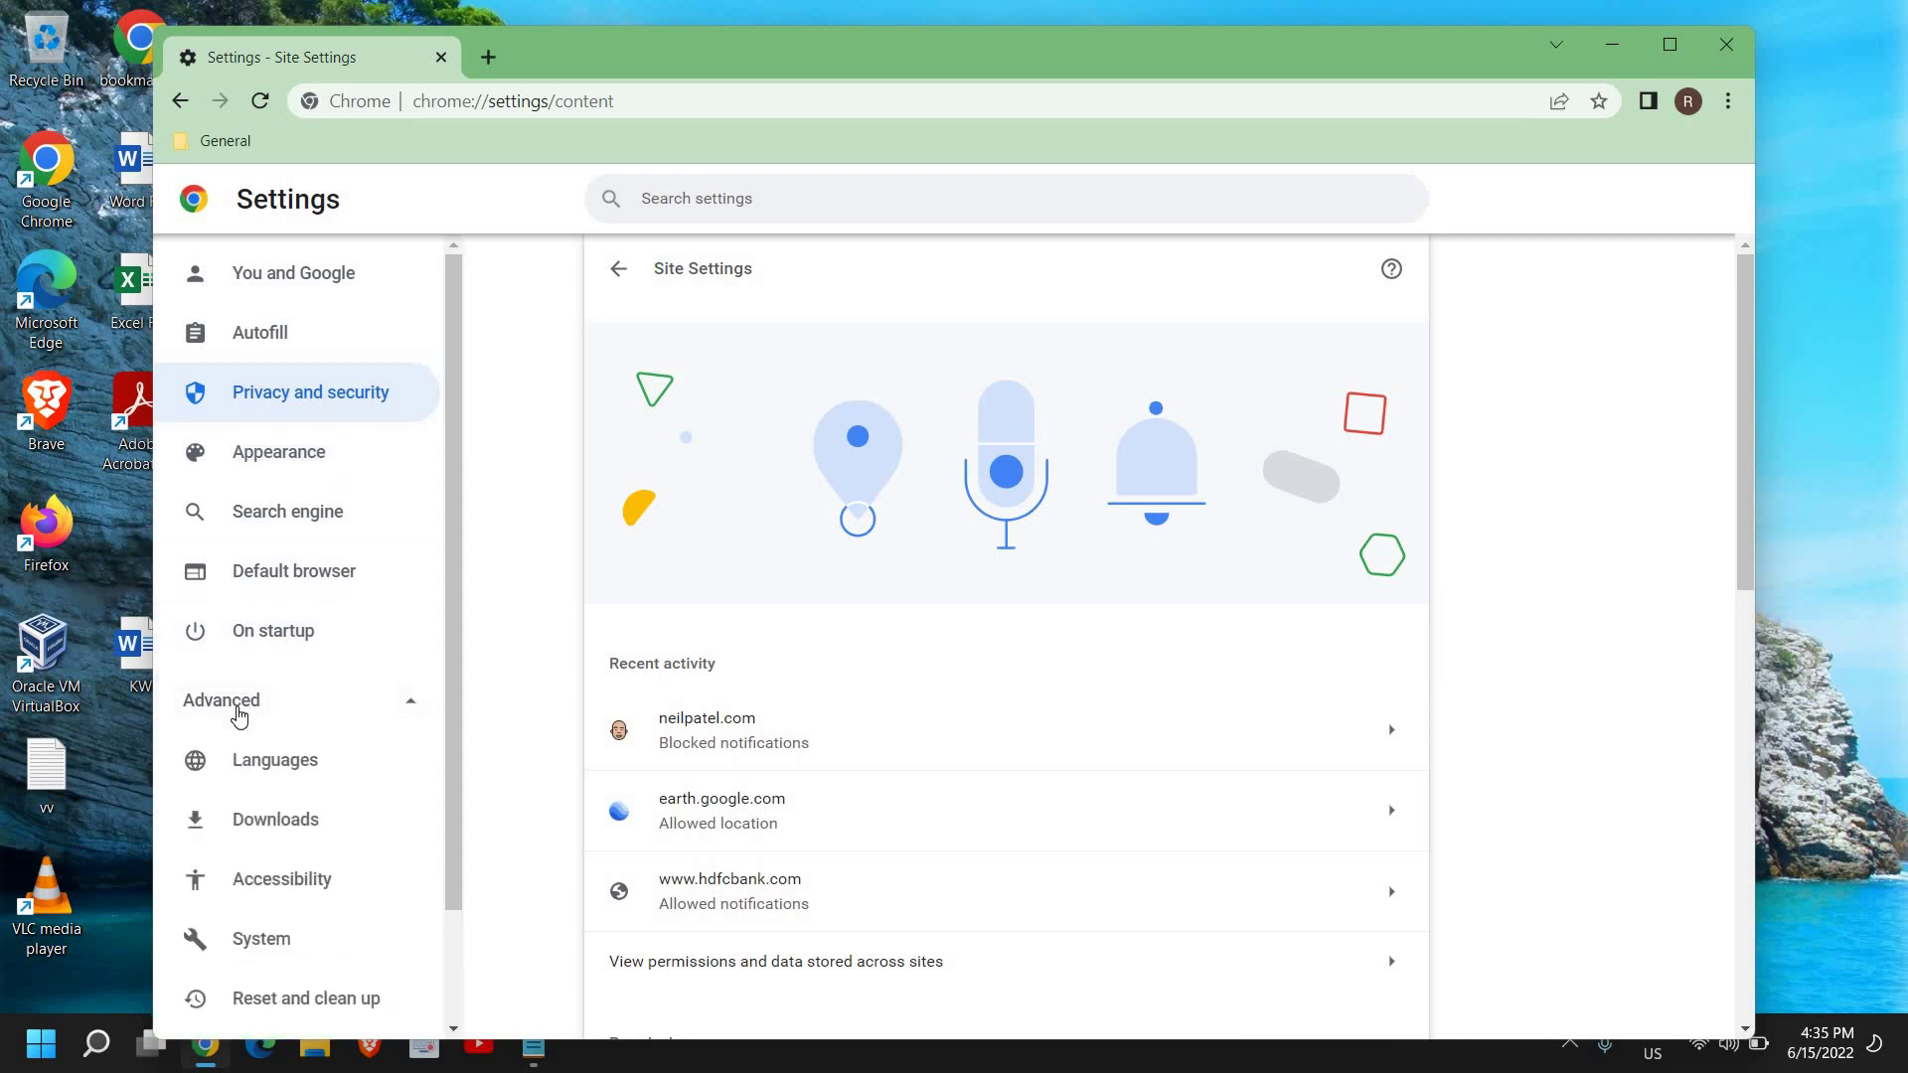
scroll(182, 725, "down", 2)
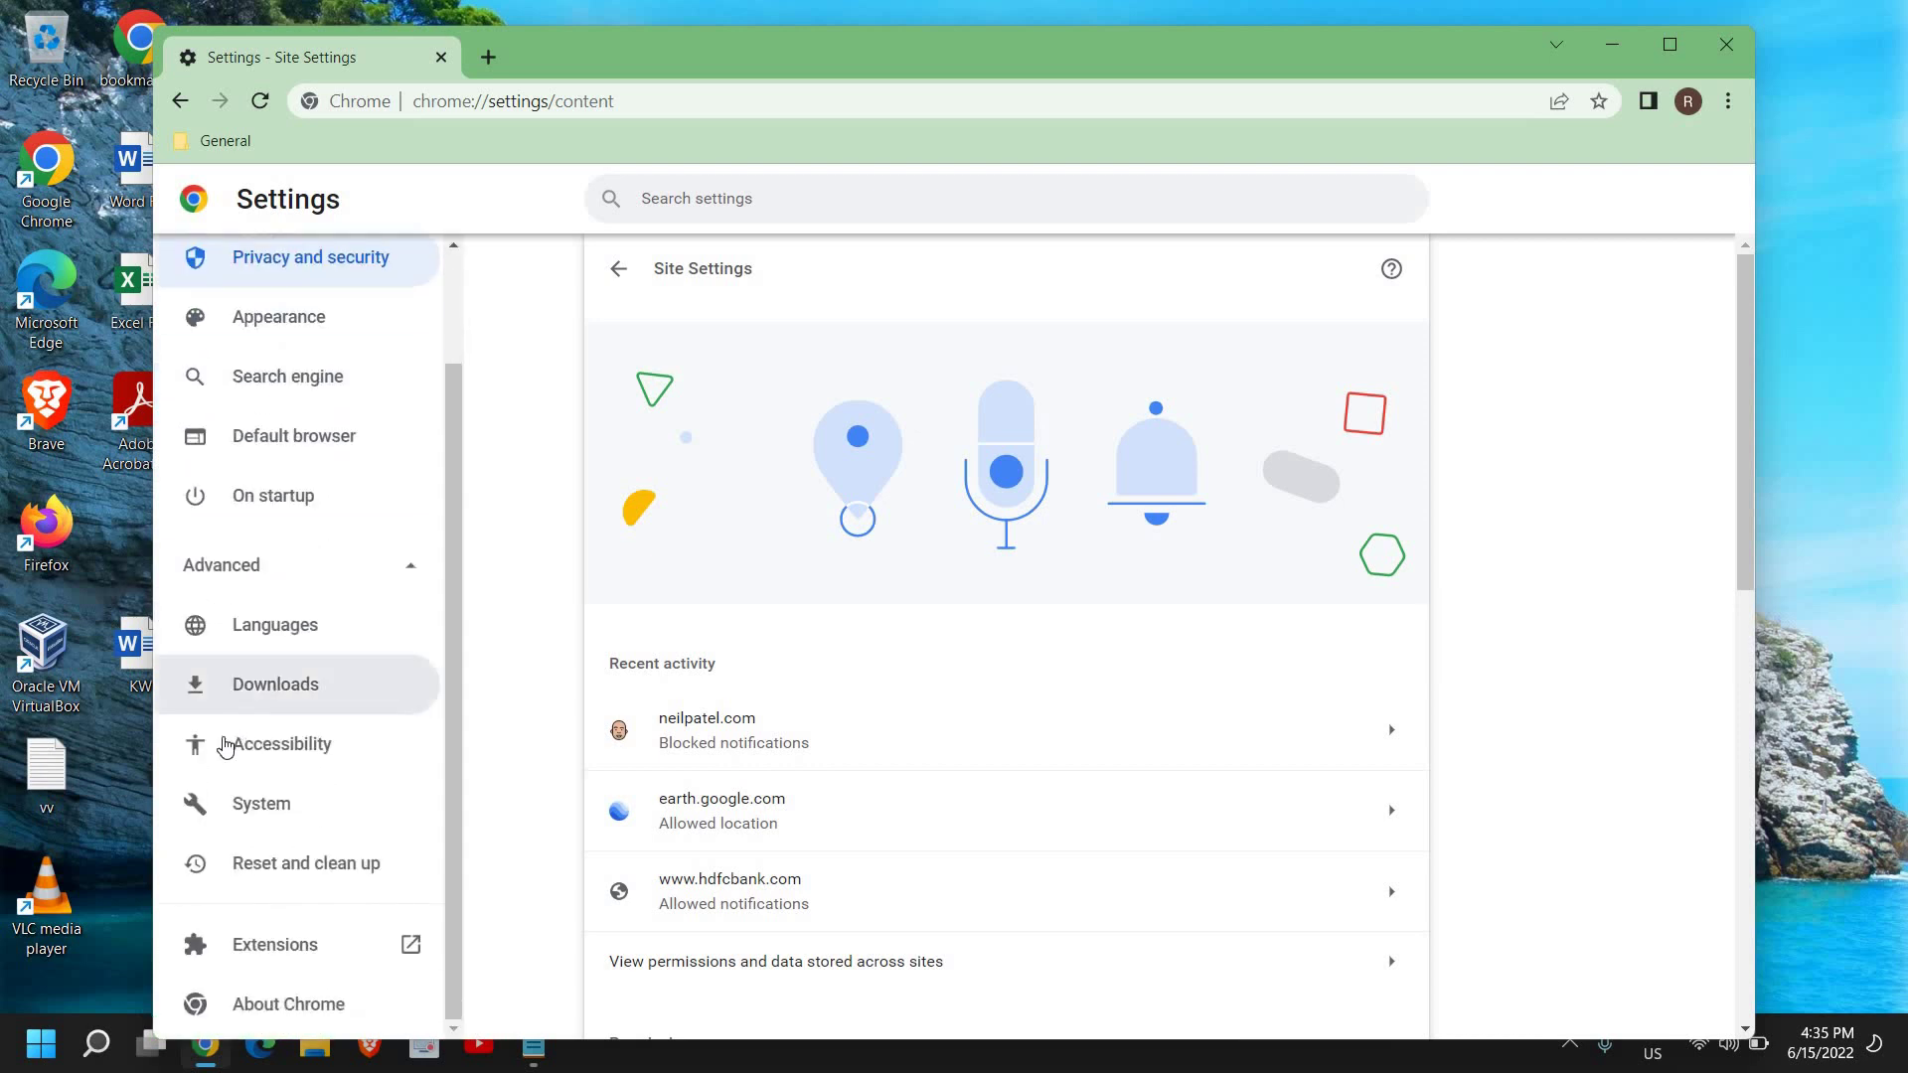
left_click(284, 882)
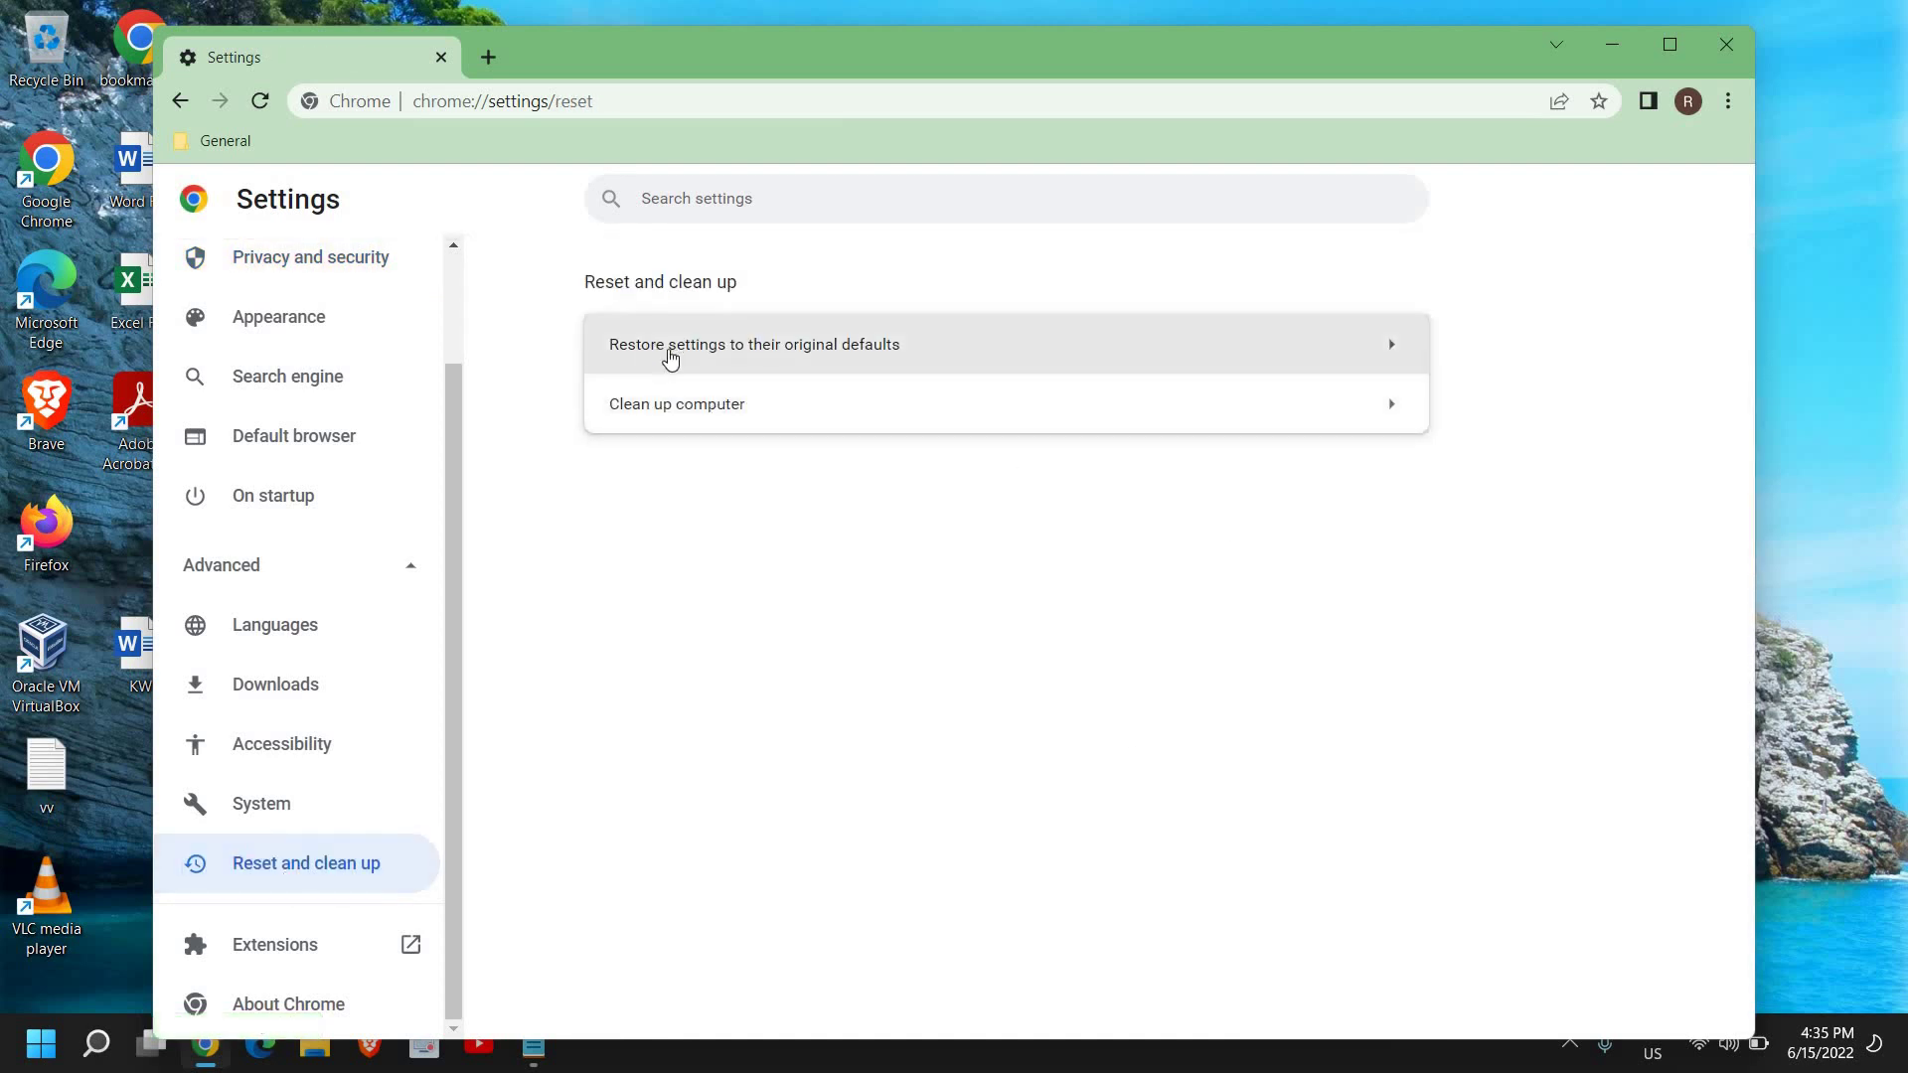
left_click(935, 364)
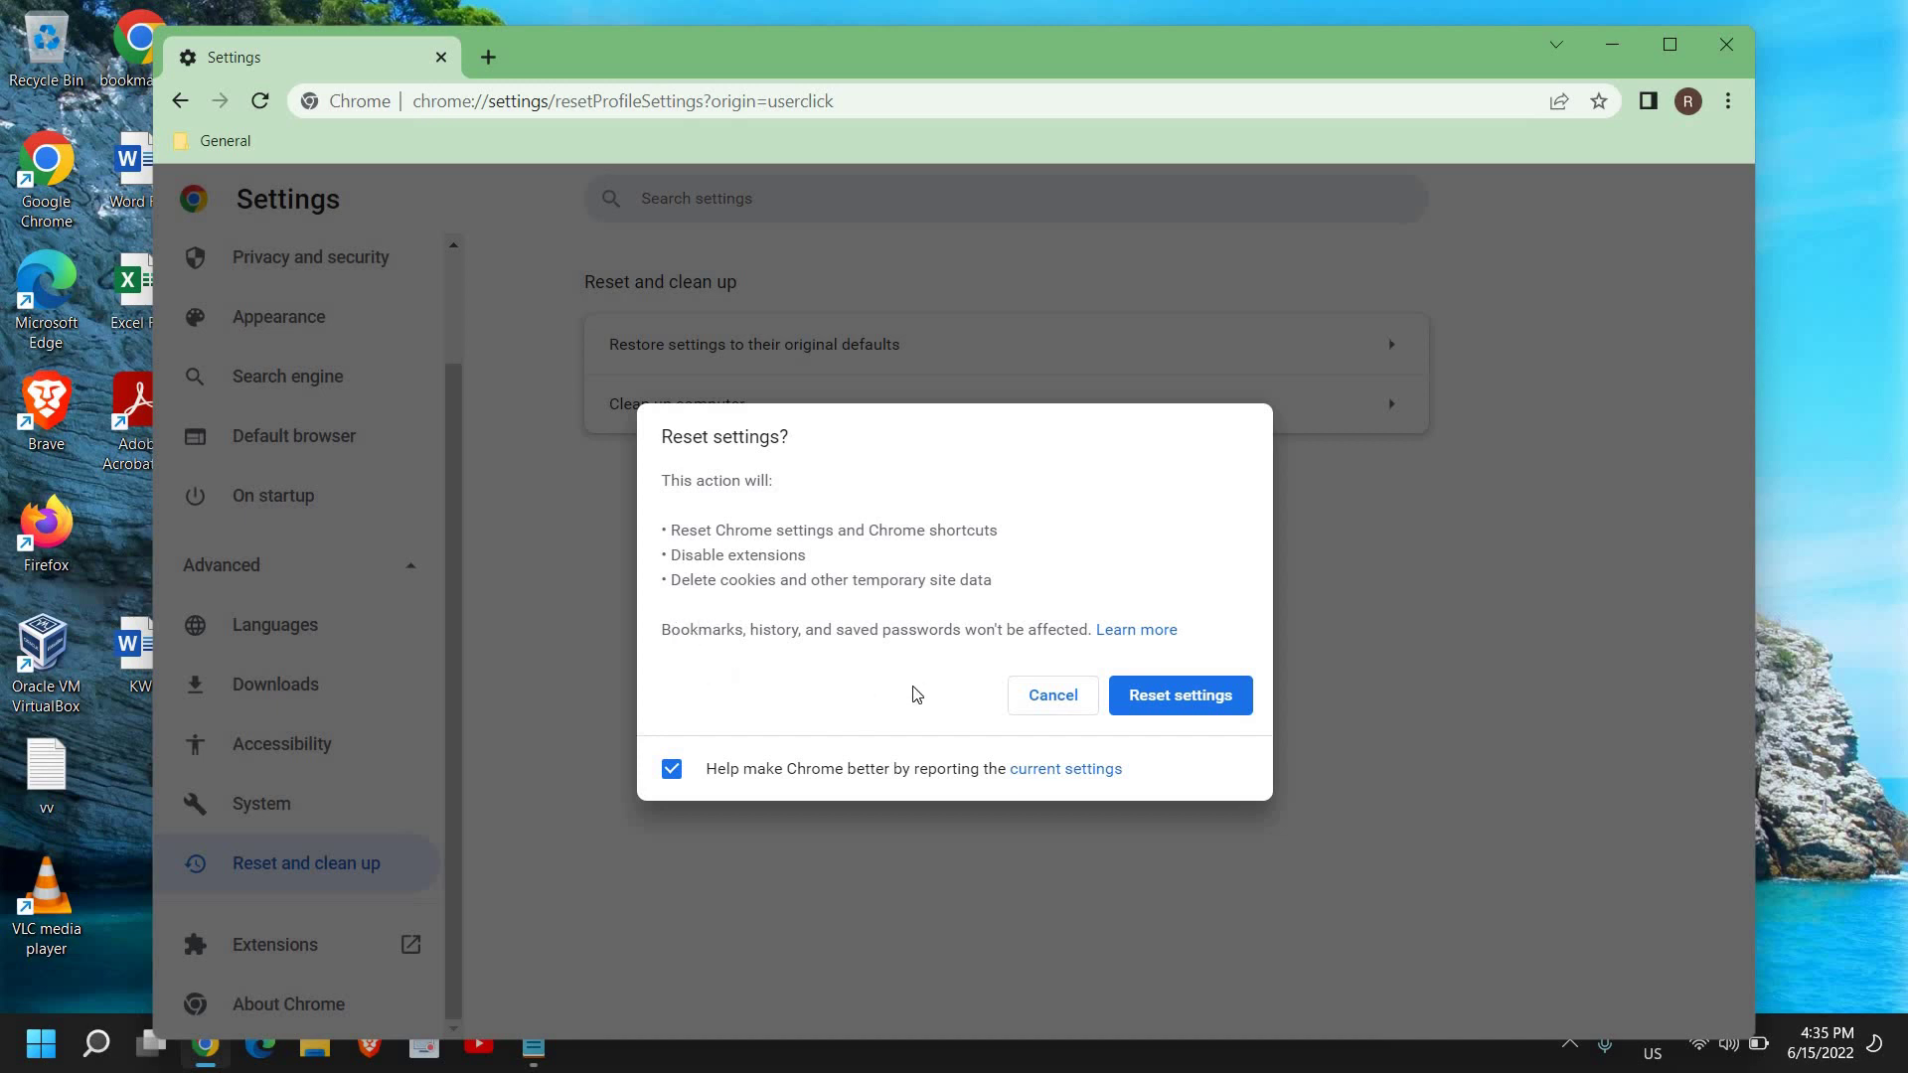
left_click(1054, 696)
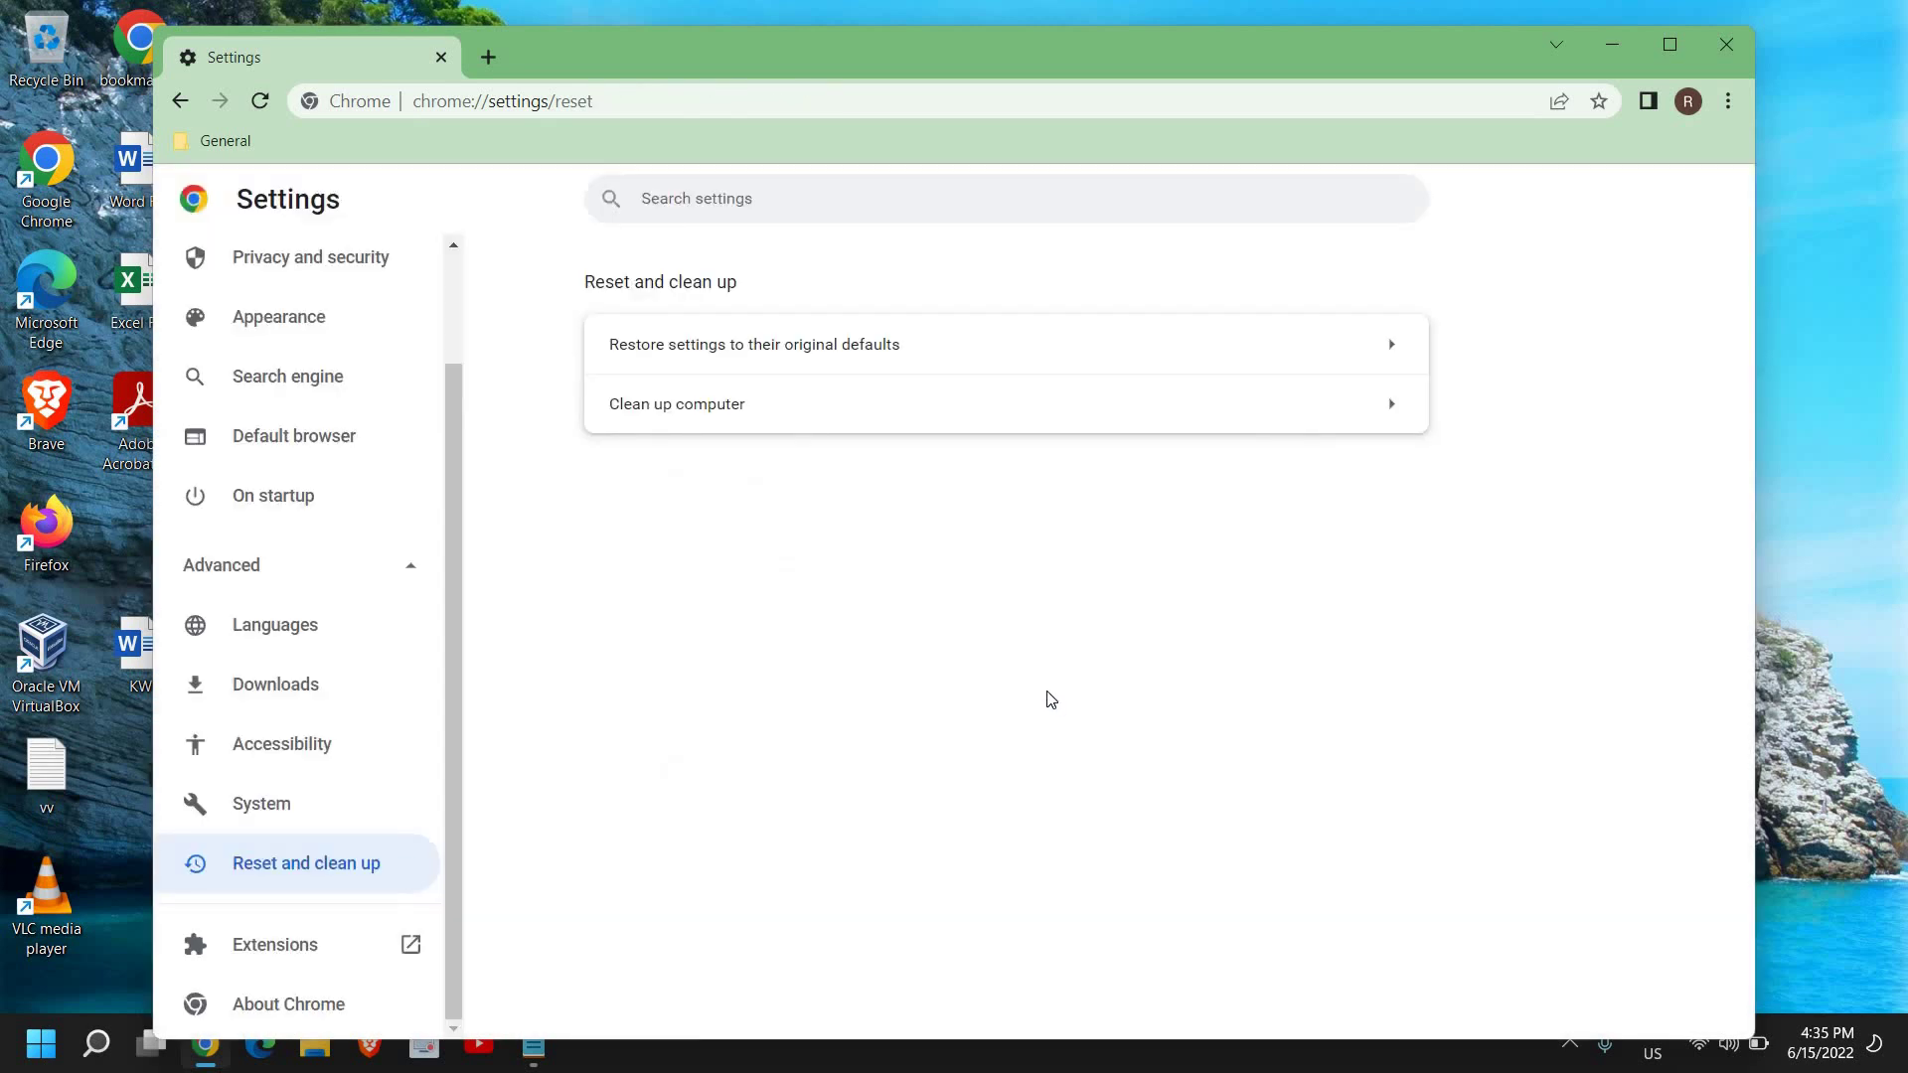
left_click(1620, 46)
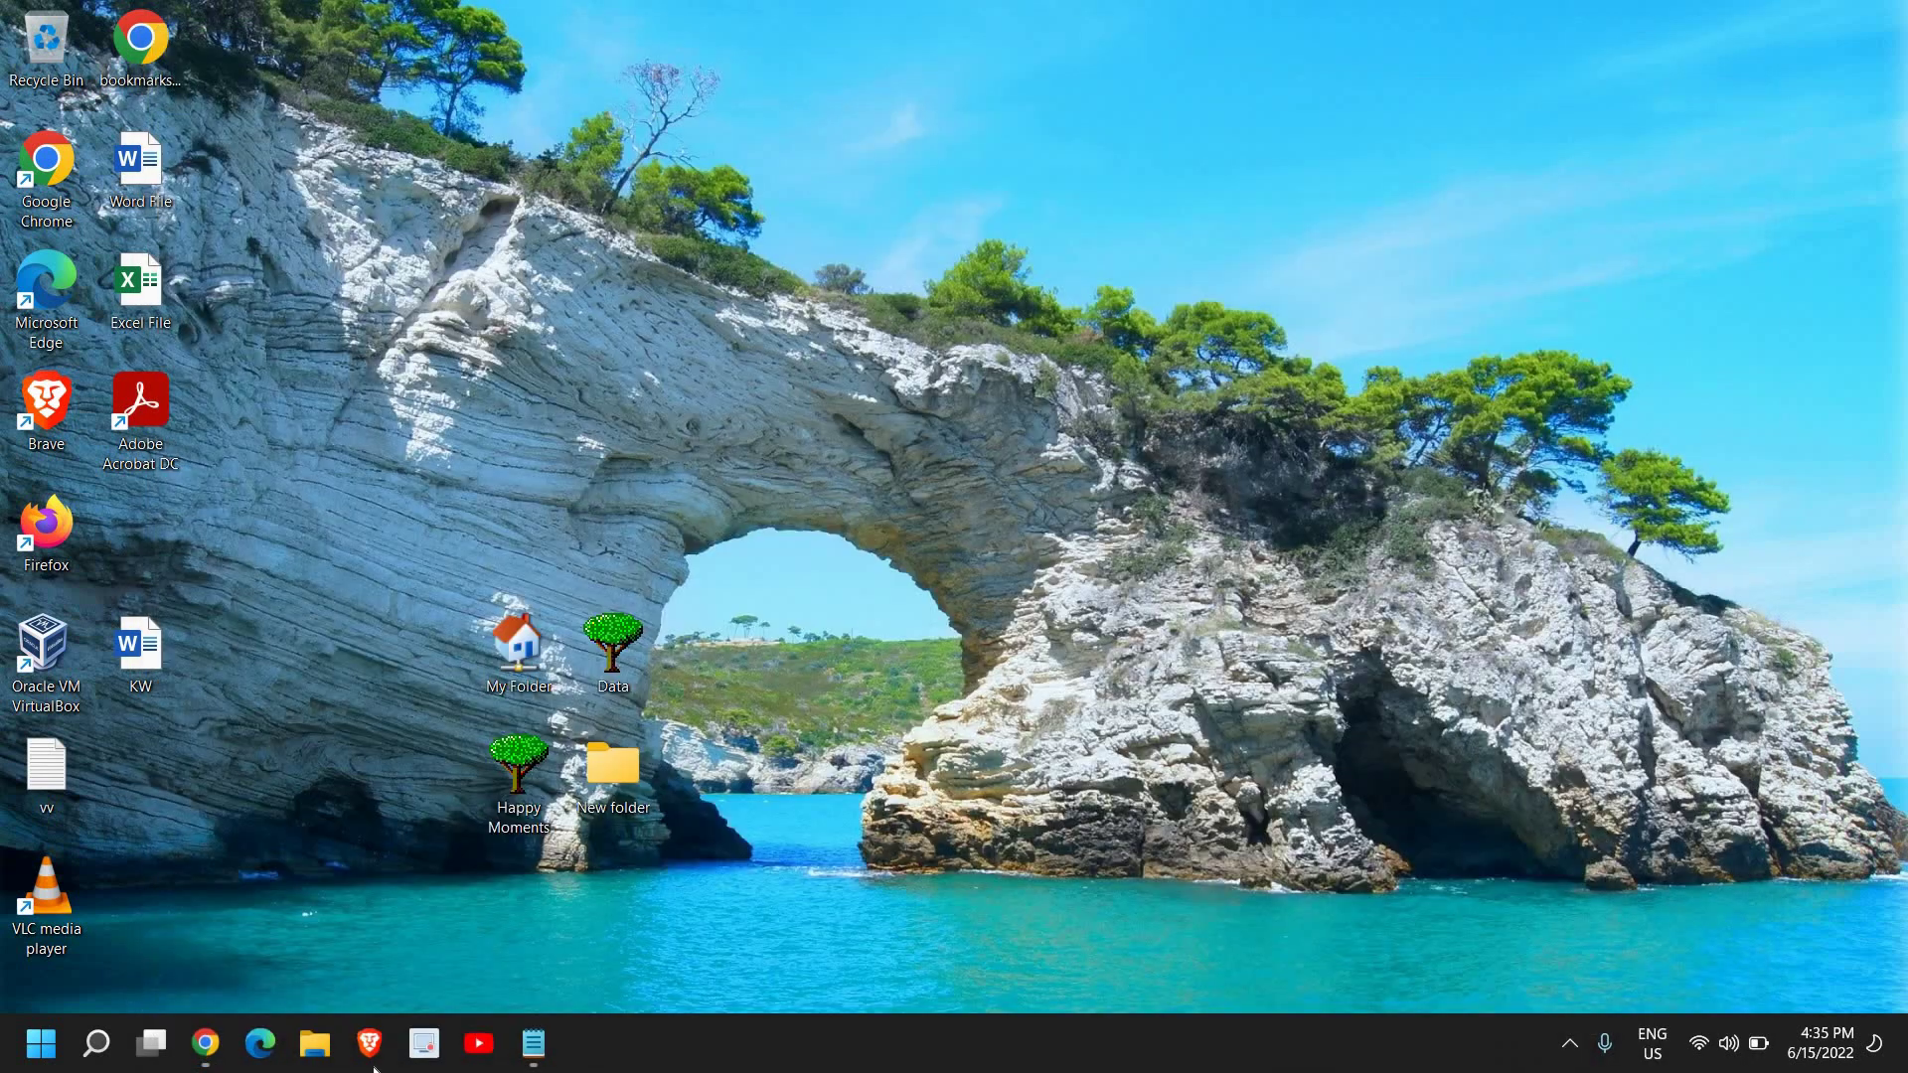
Search Windows for cmd and run Command Prompt as administrator
left_click(87, 1048)
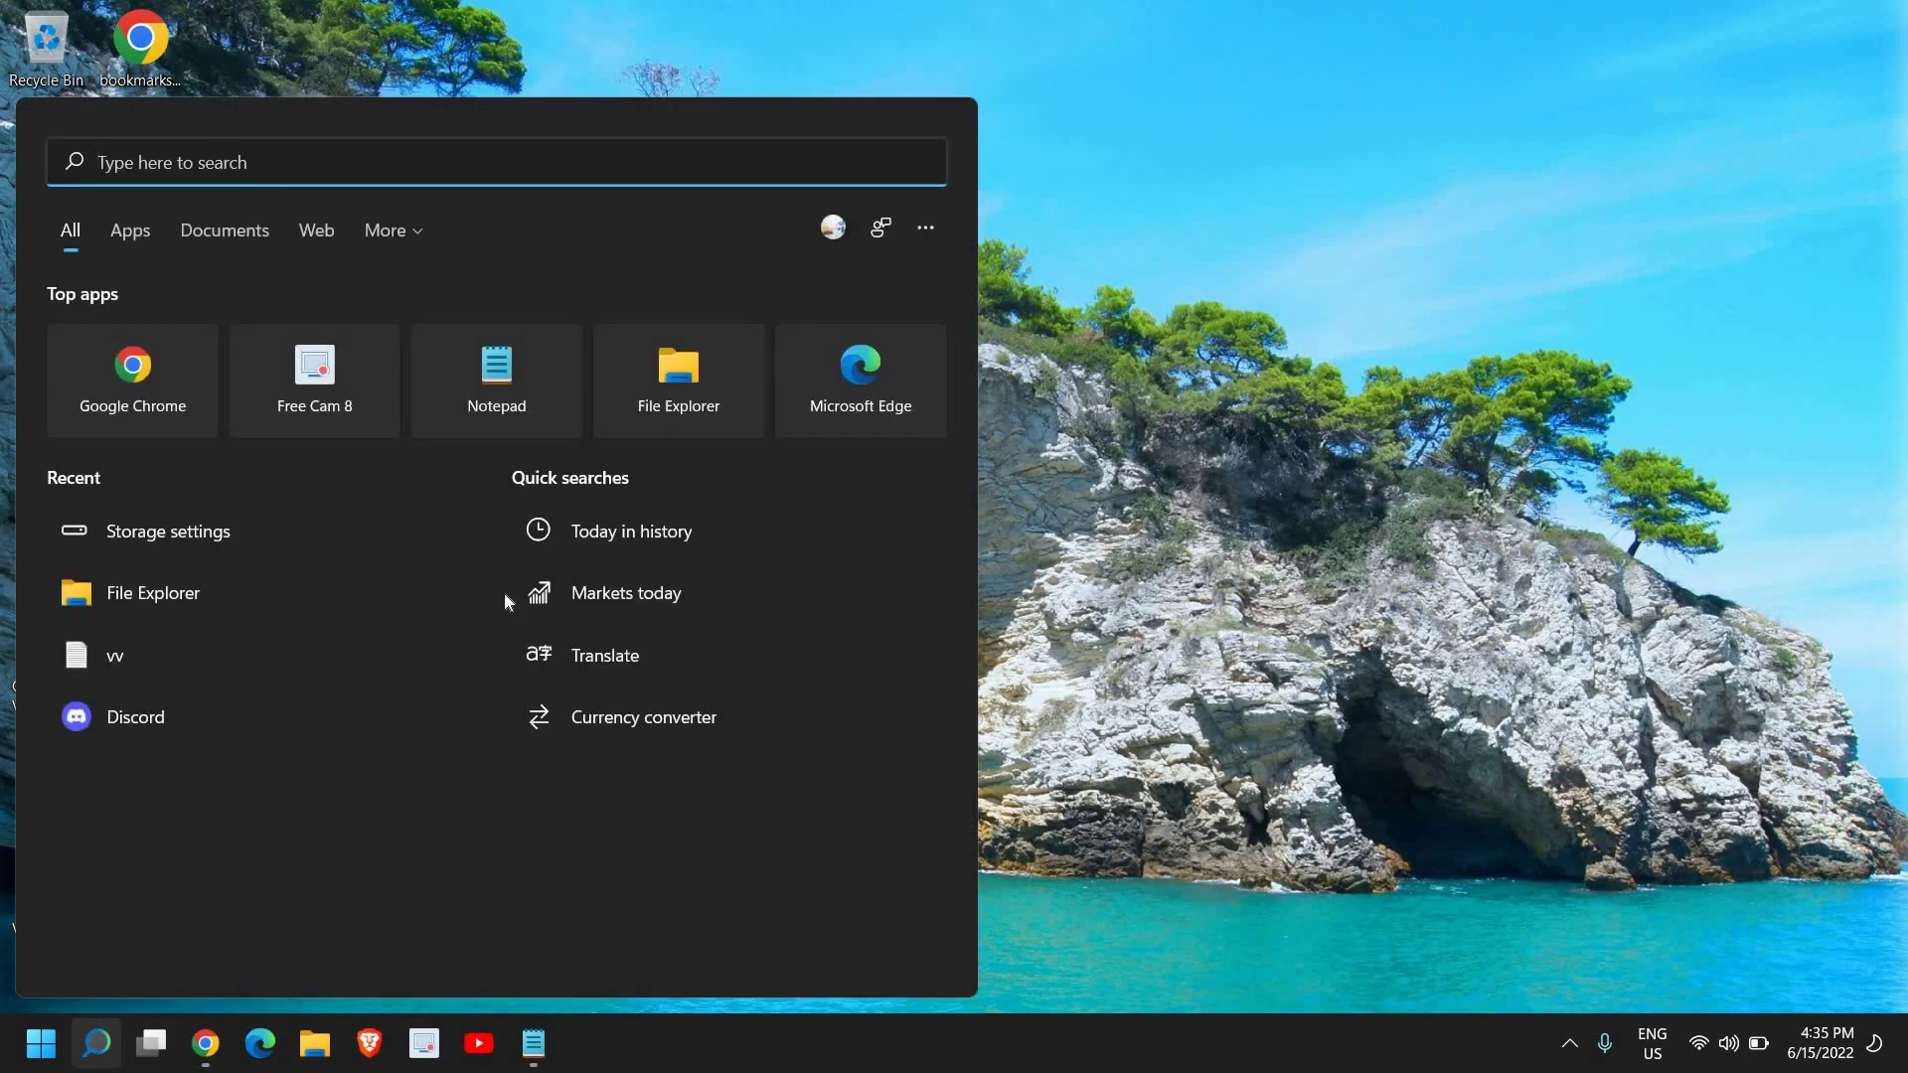
type("cmd")
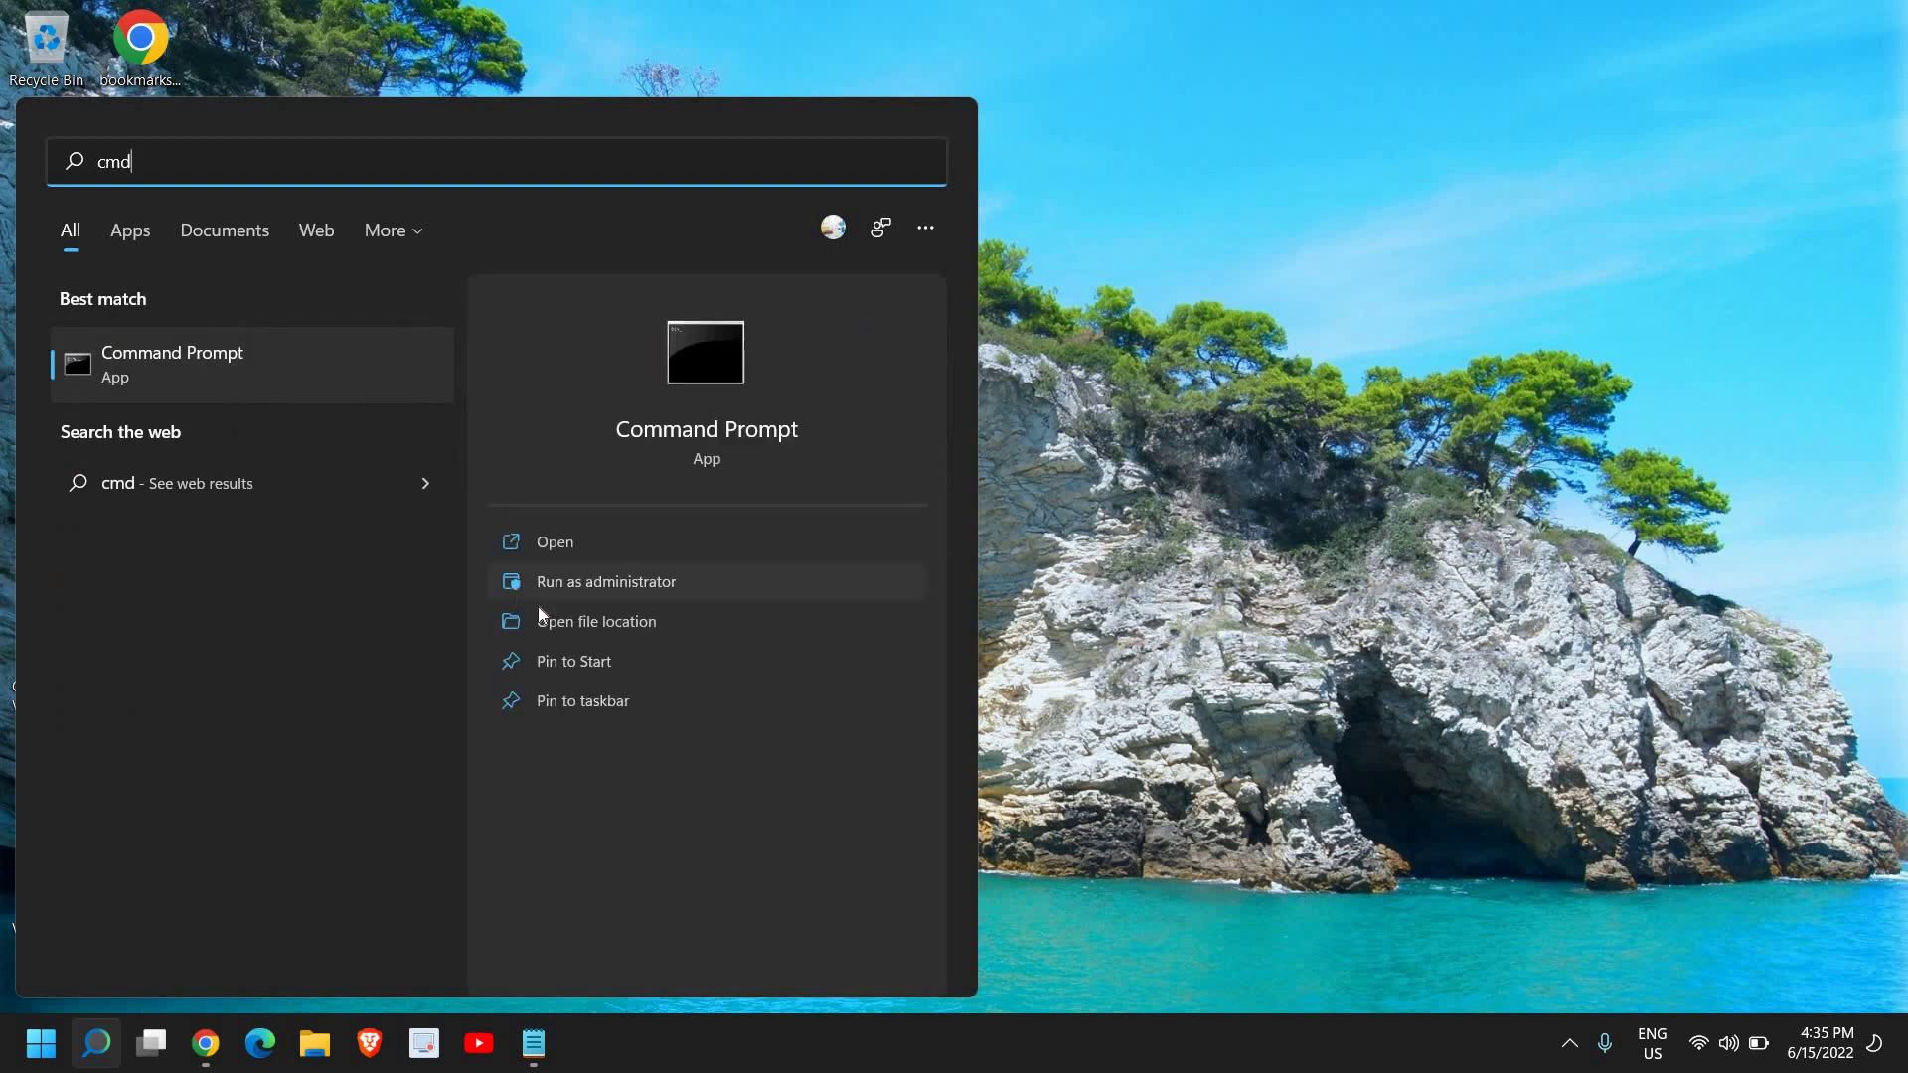
left_click(629, 589)
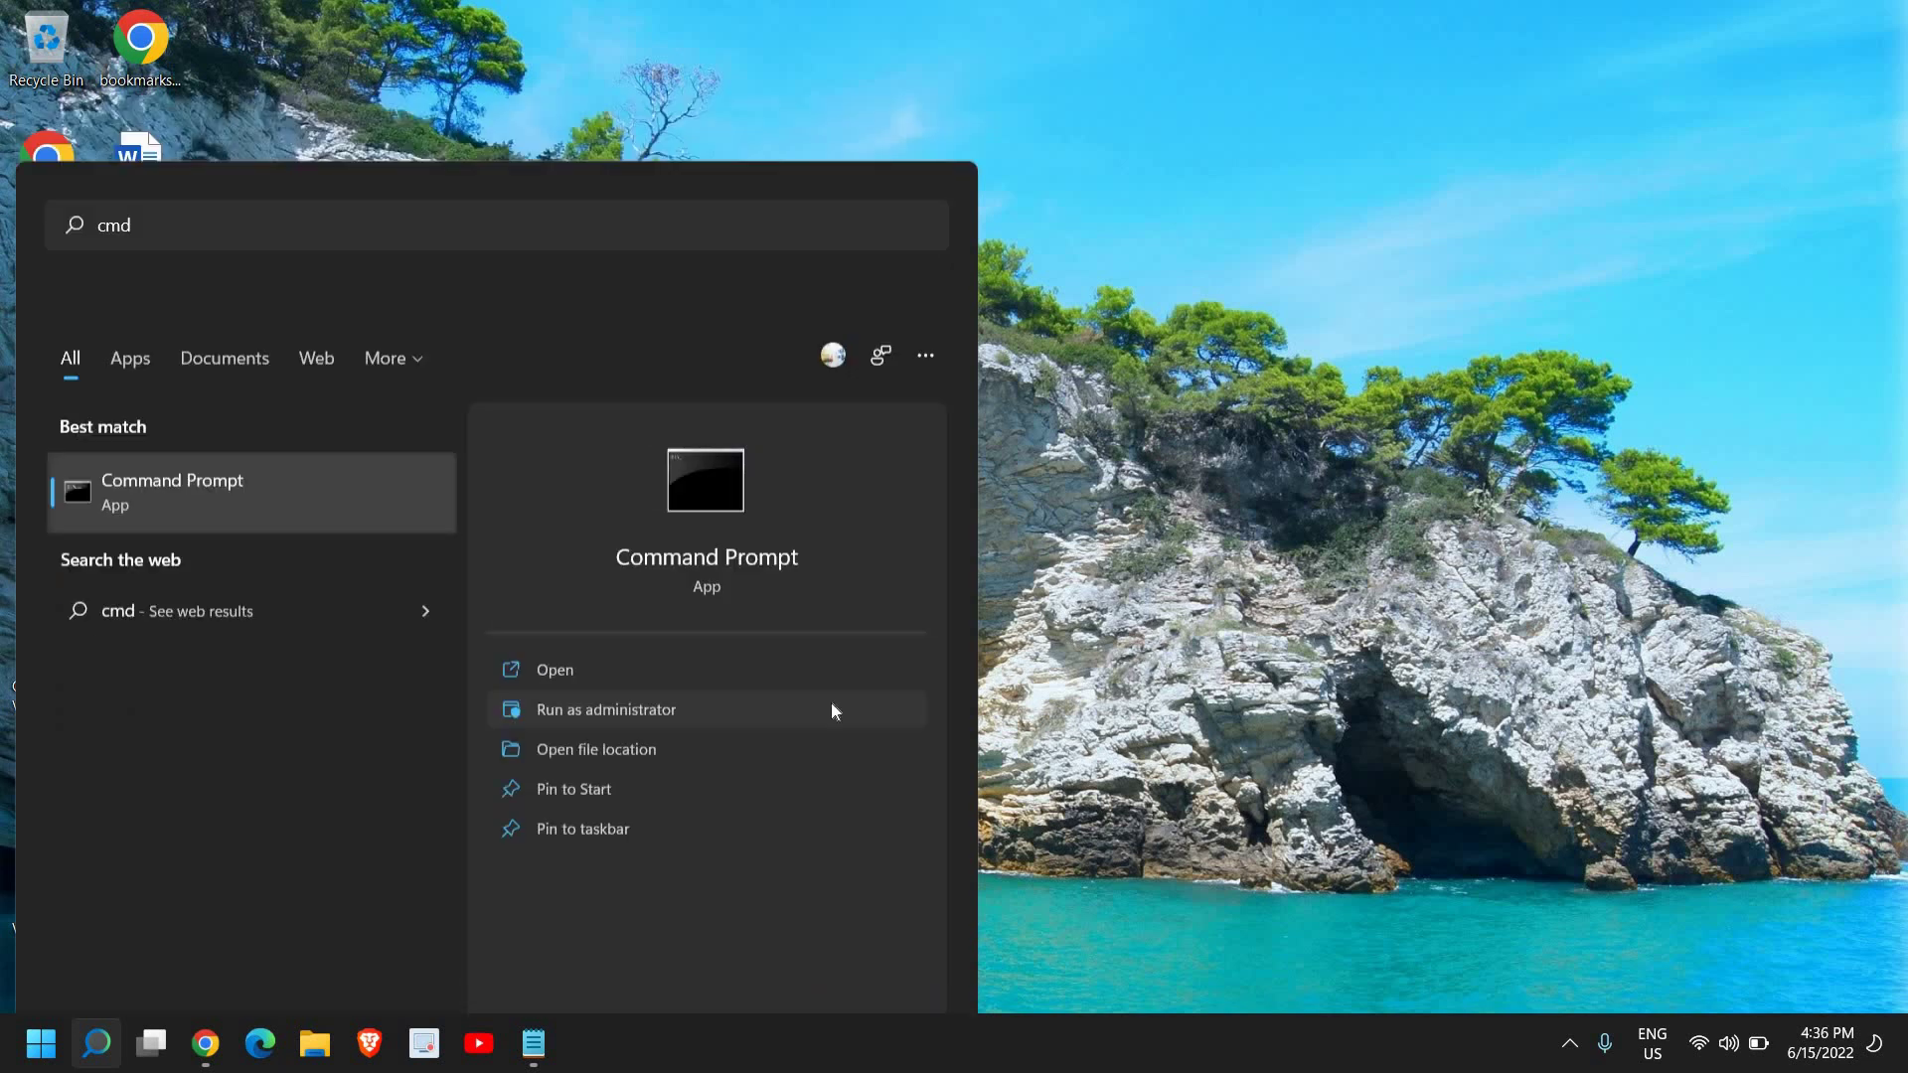
left_click(833, 710)
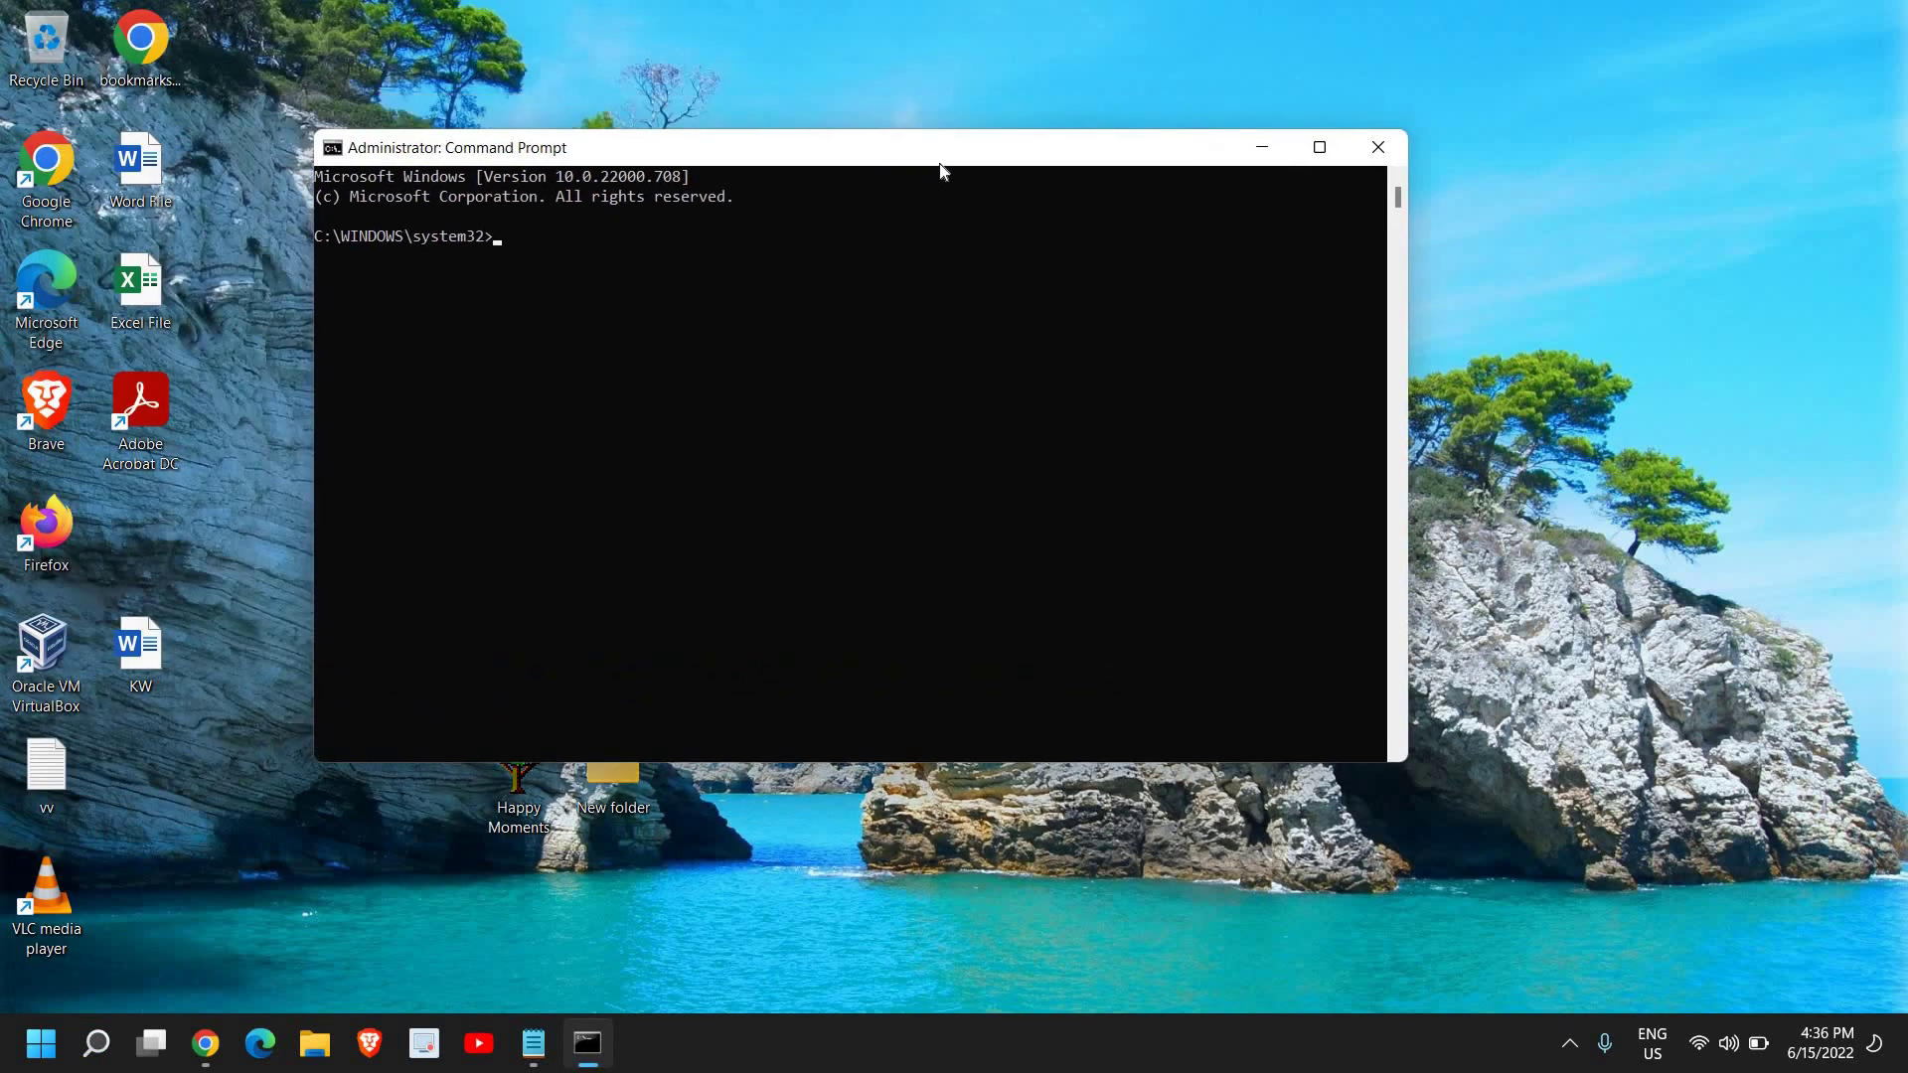
Flush the DNS resolver cache with the command ipconfig /flushdns
left_click_drag(941, 169, 936, 243)
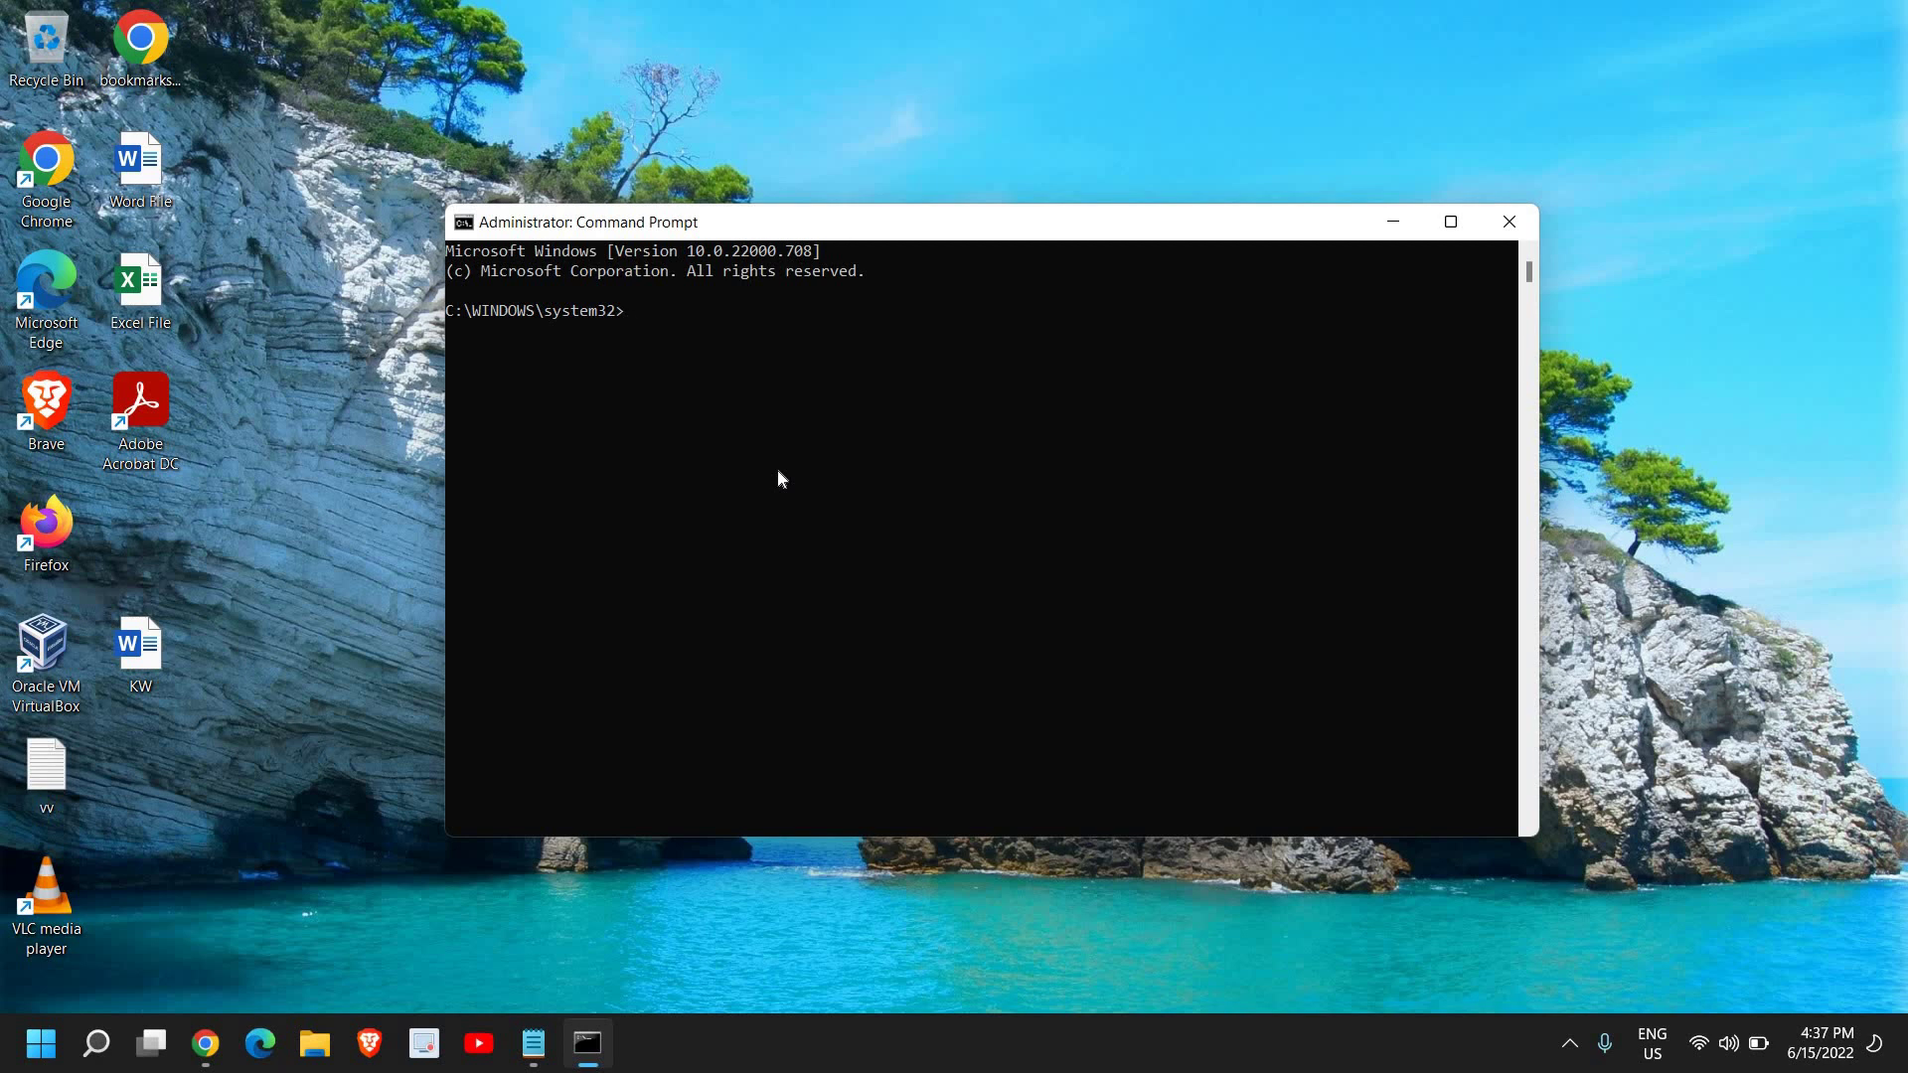
type("ipconfig /flushdns")
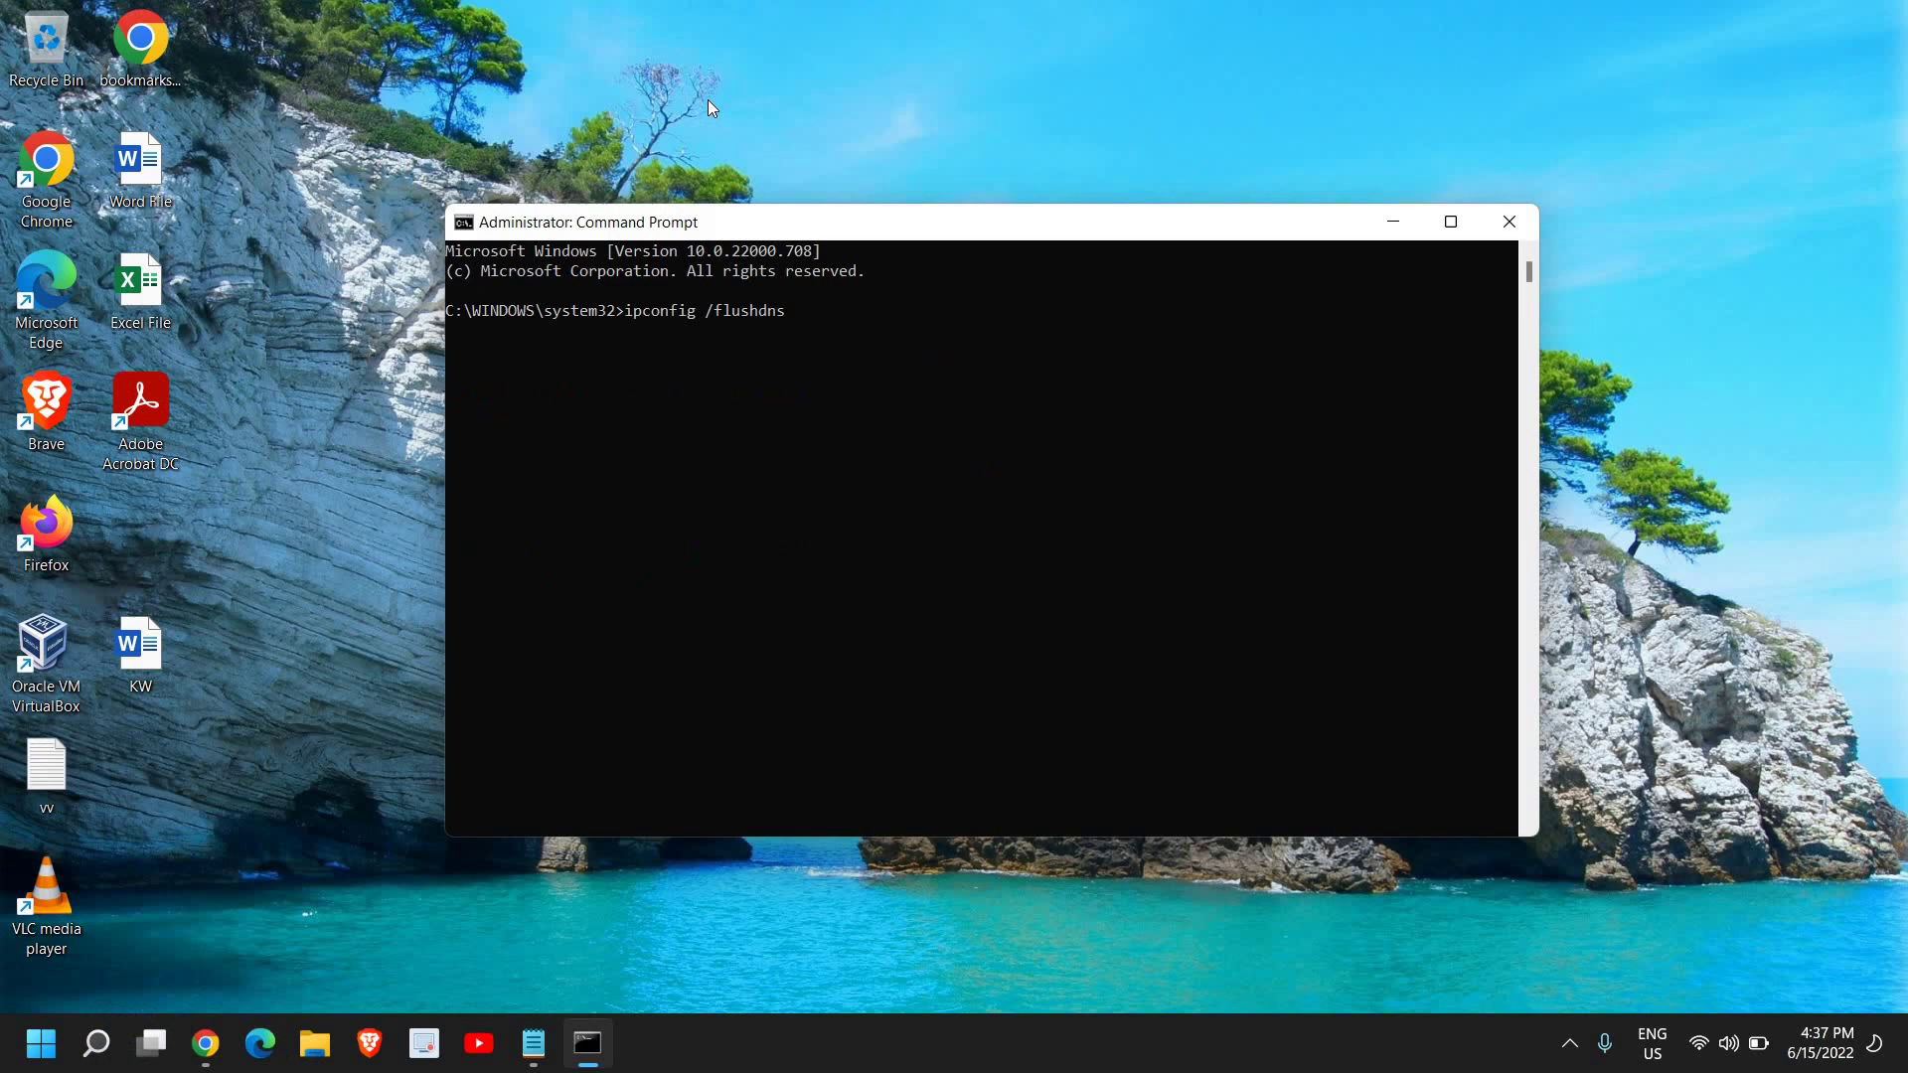
key("Return")
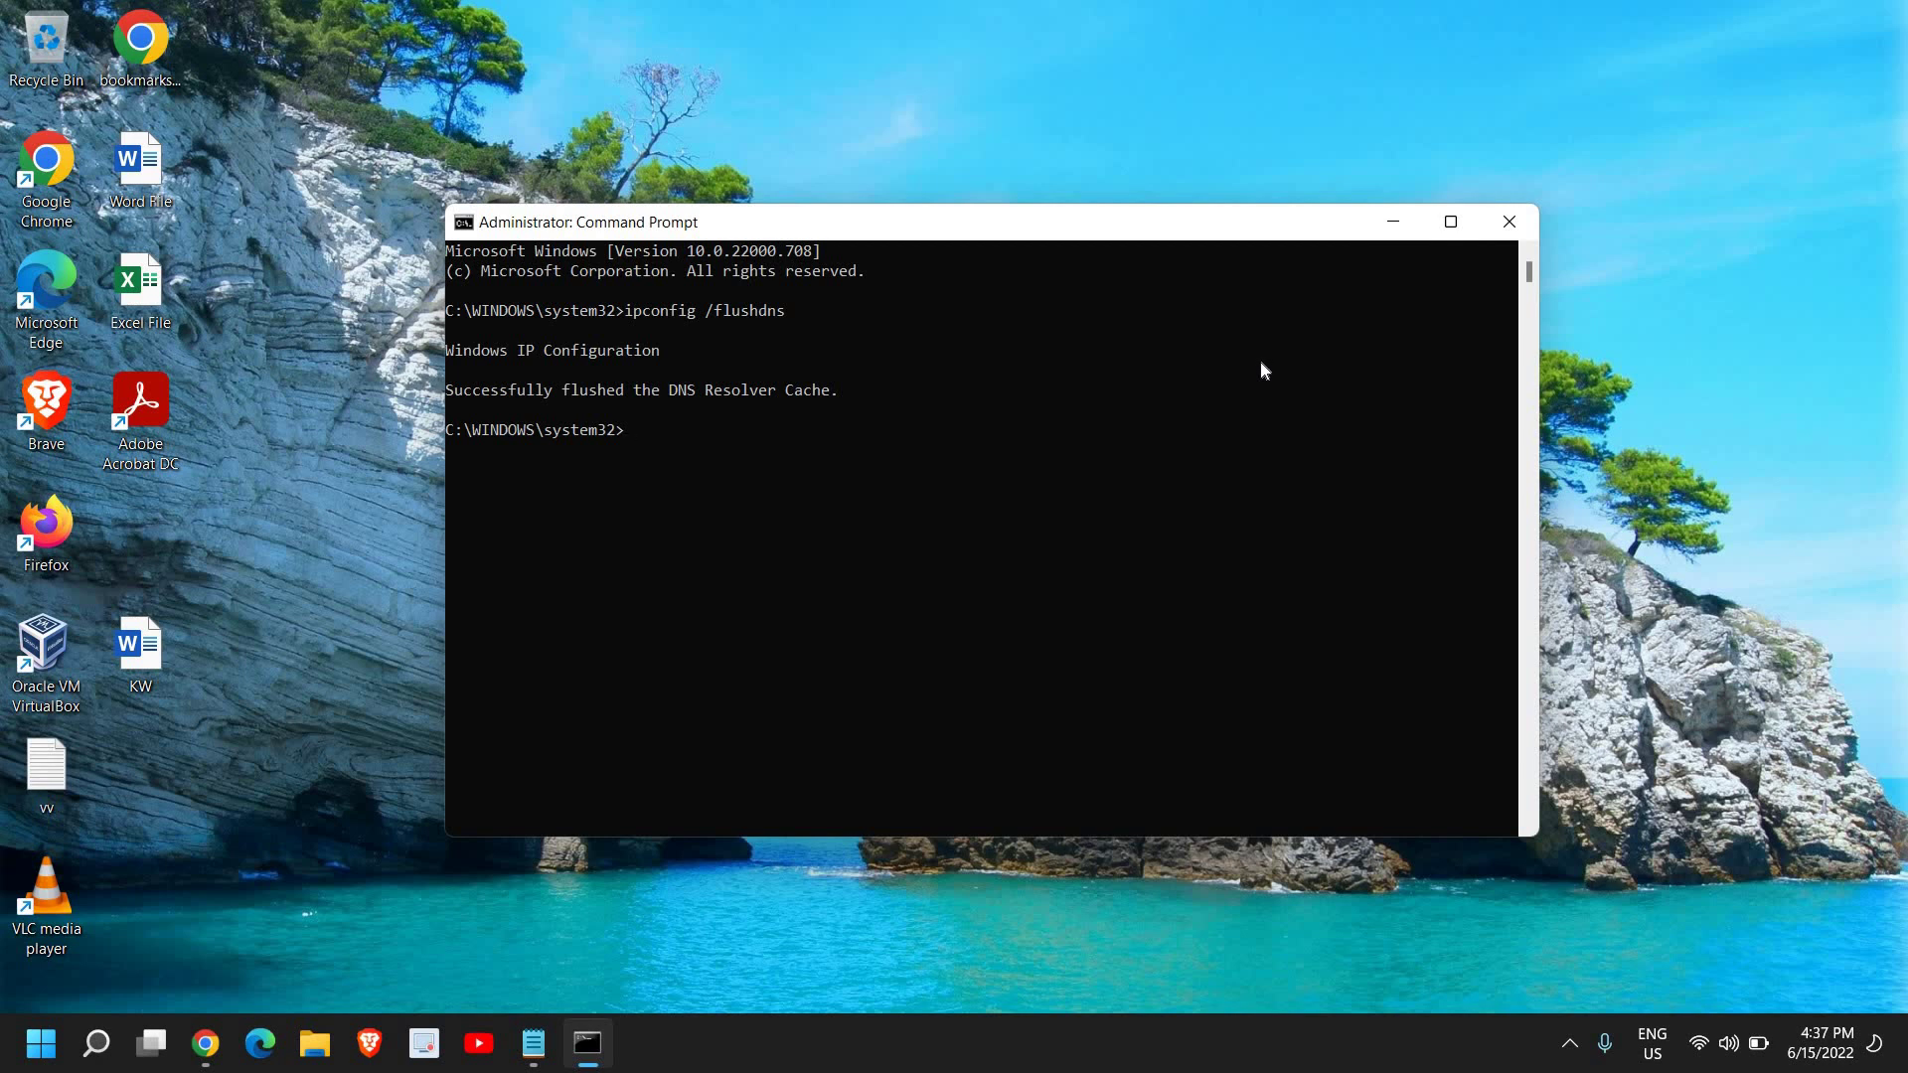
Reset the IP stack with the command netsh int ip reset and close Command Prompt
type("netsh int ip reset a")
key("BackSpace")
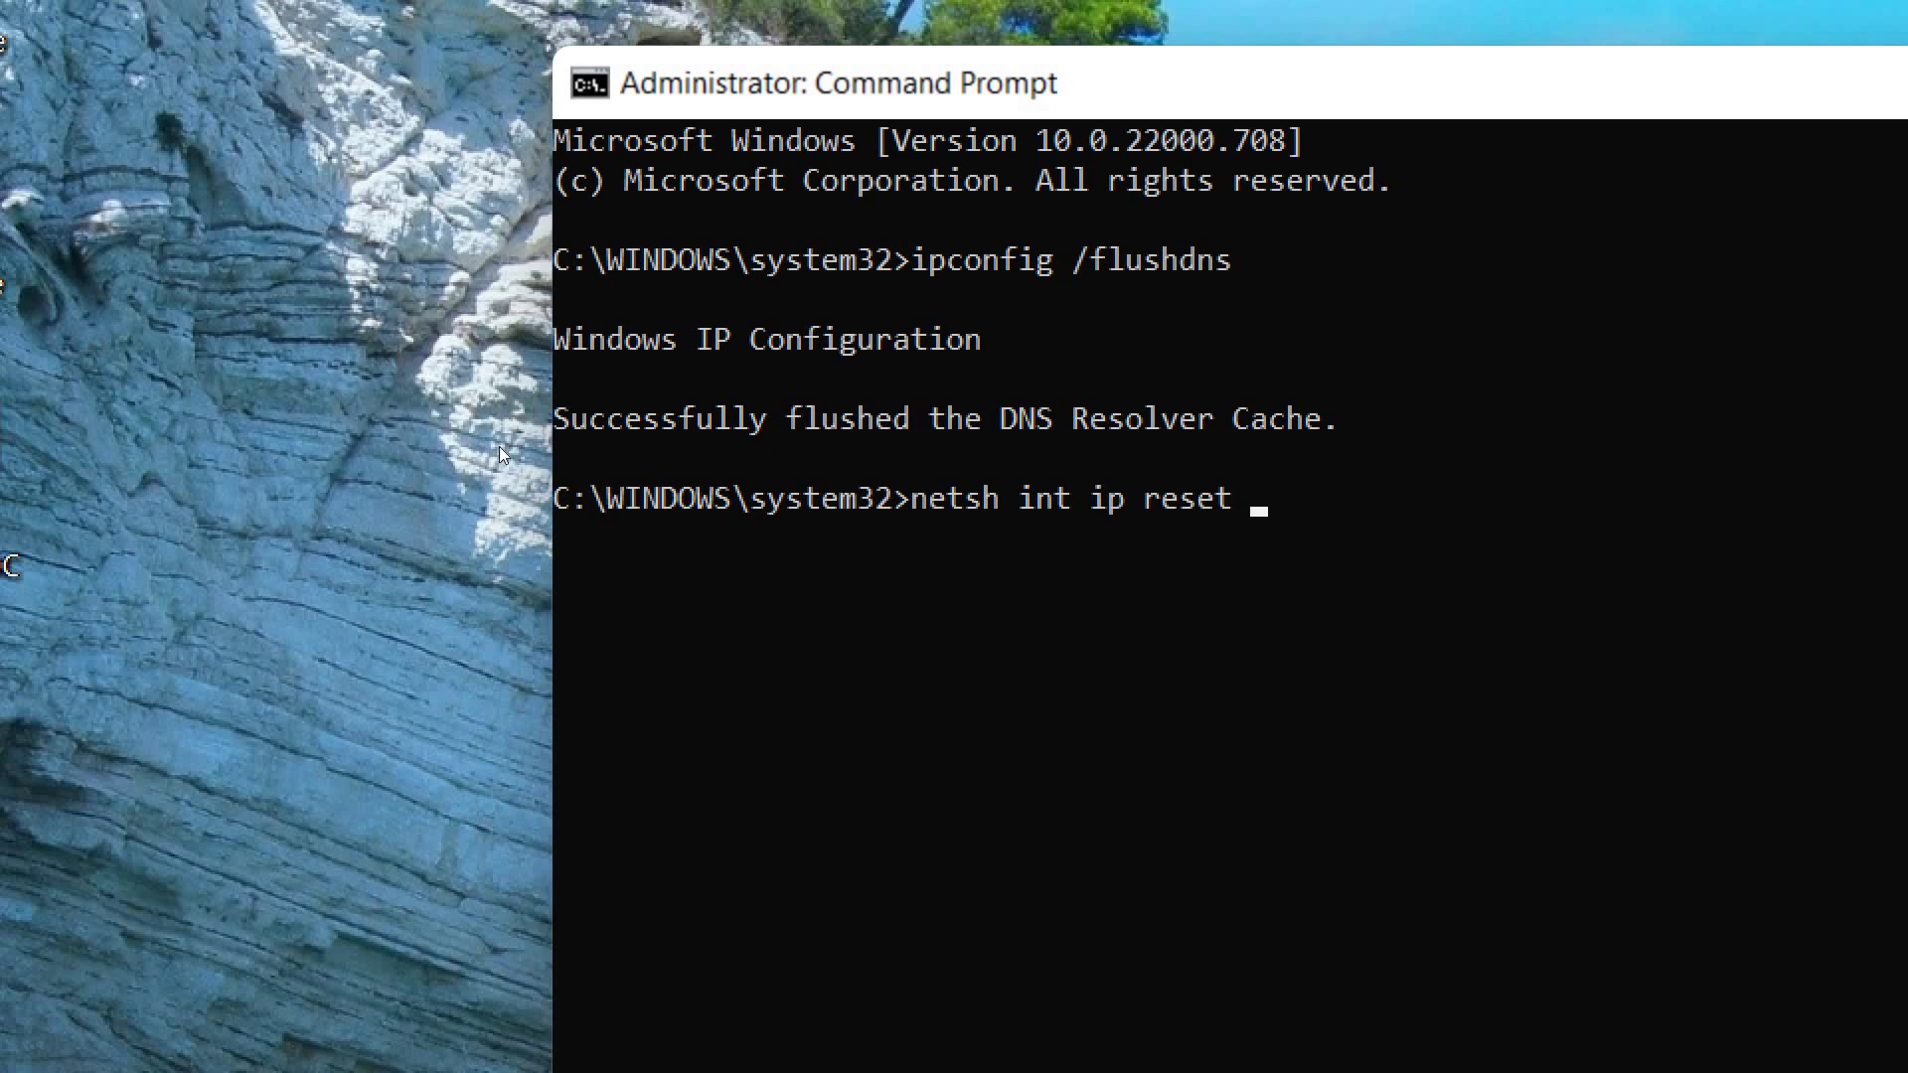
key("Return")
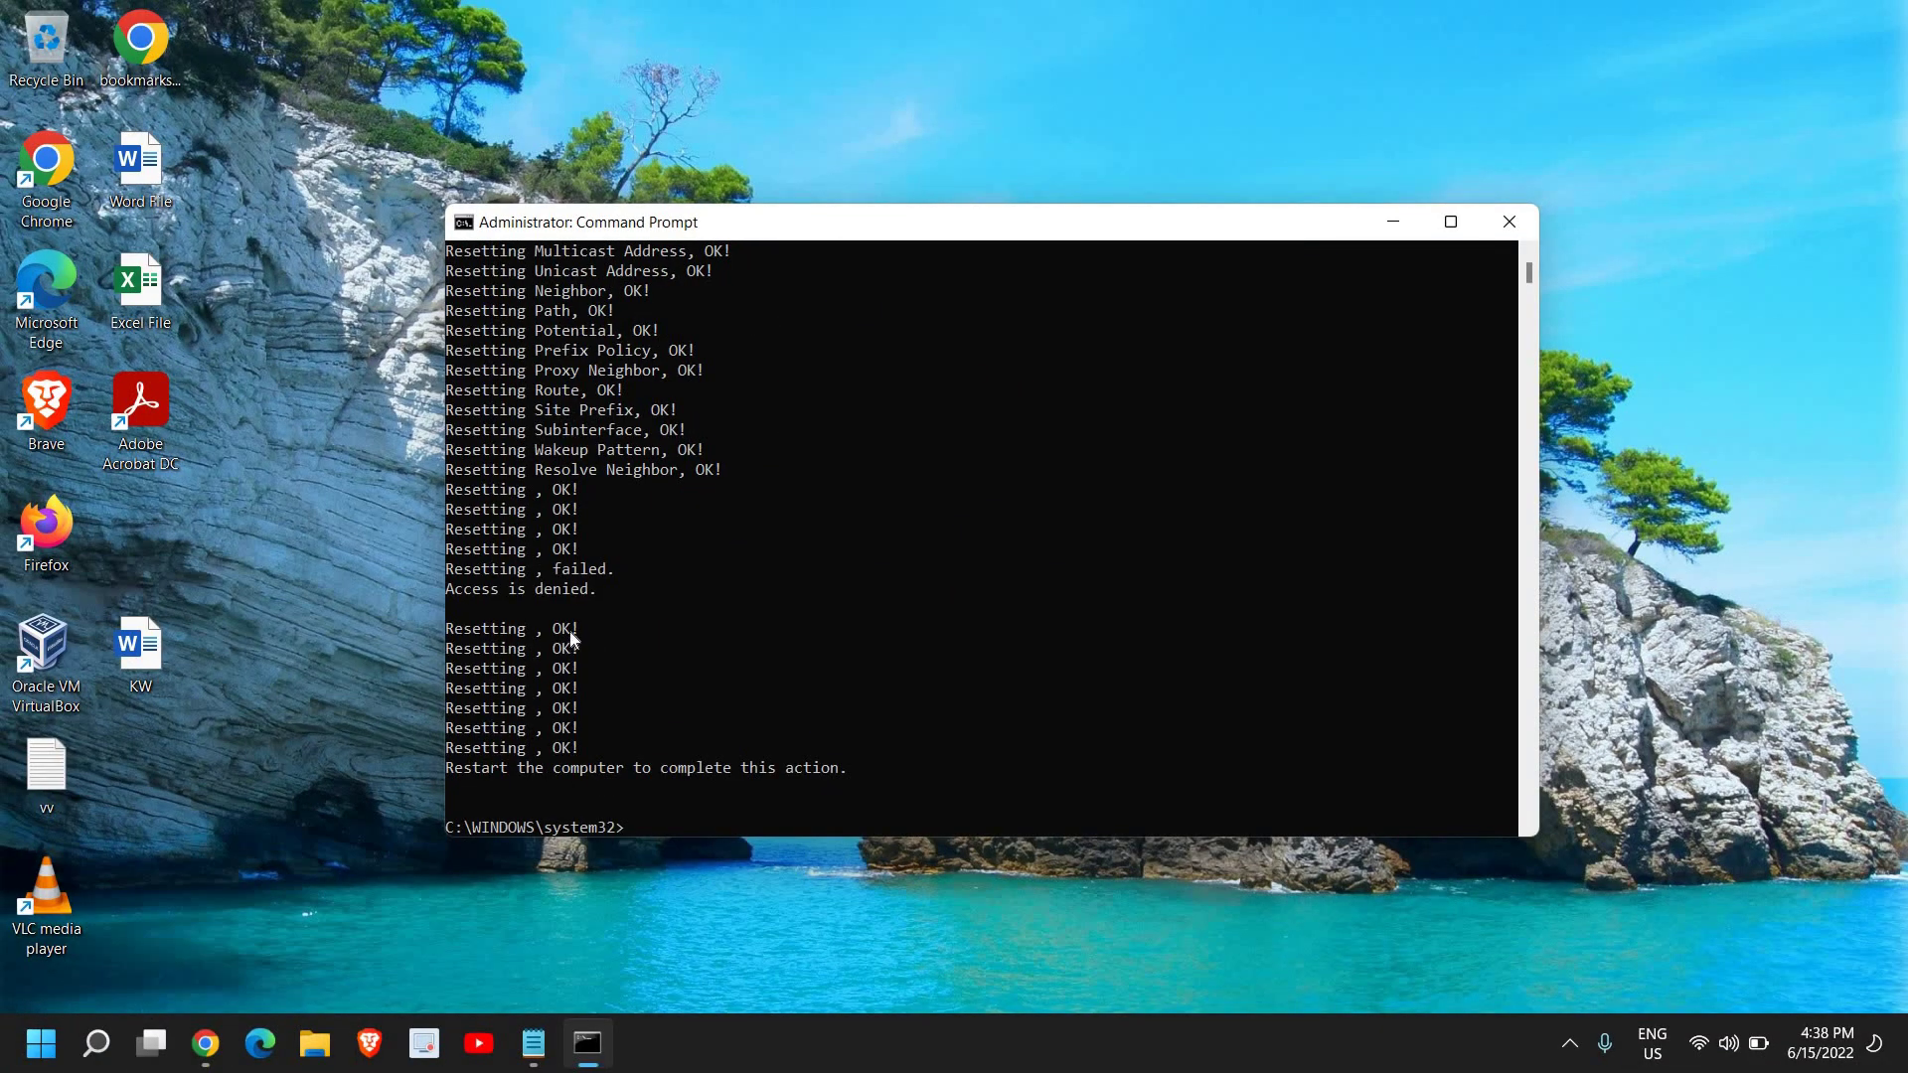
left_click(1510, 223)
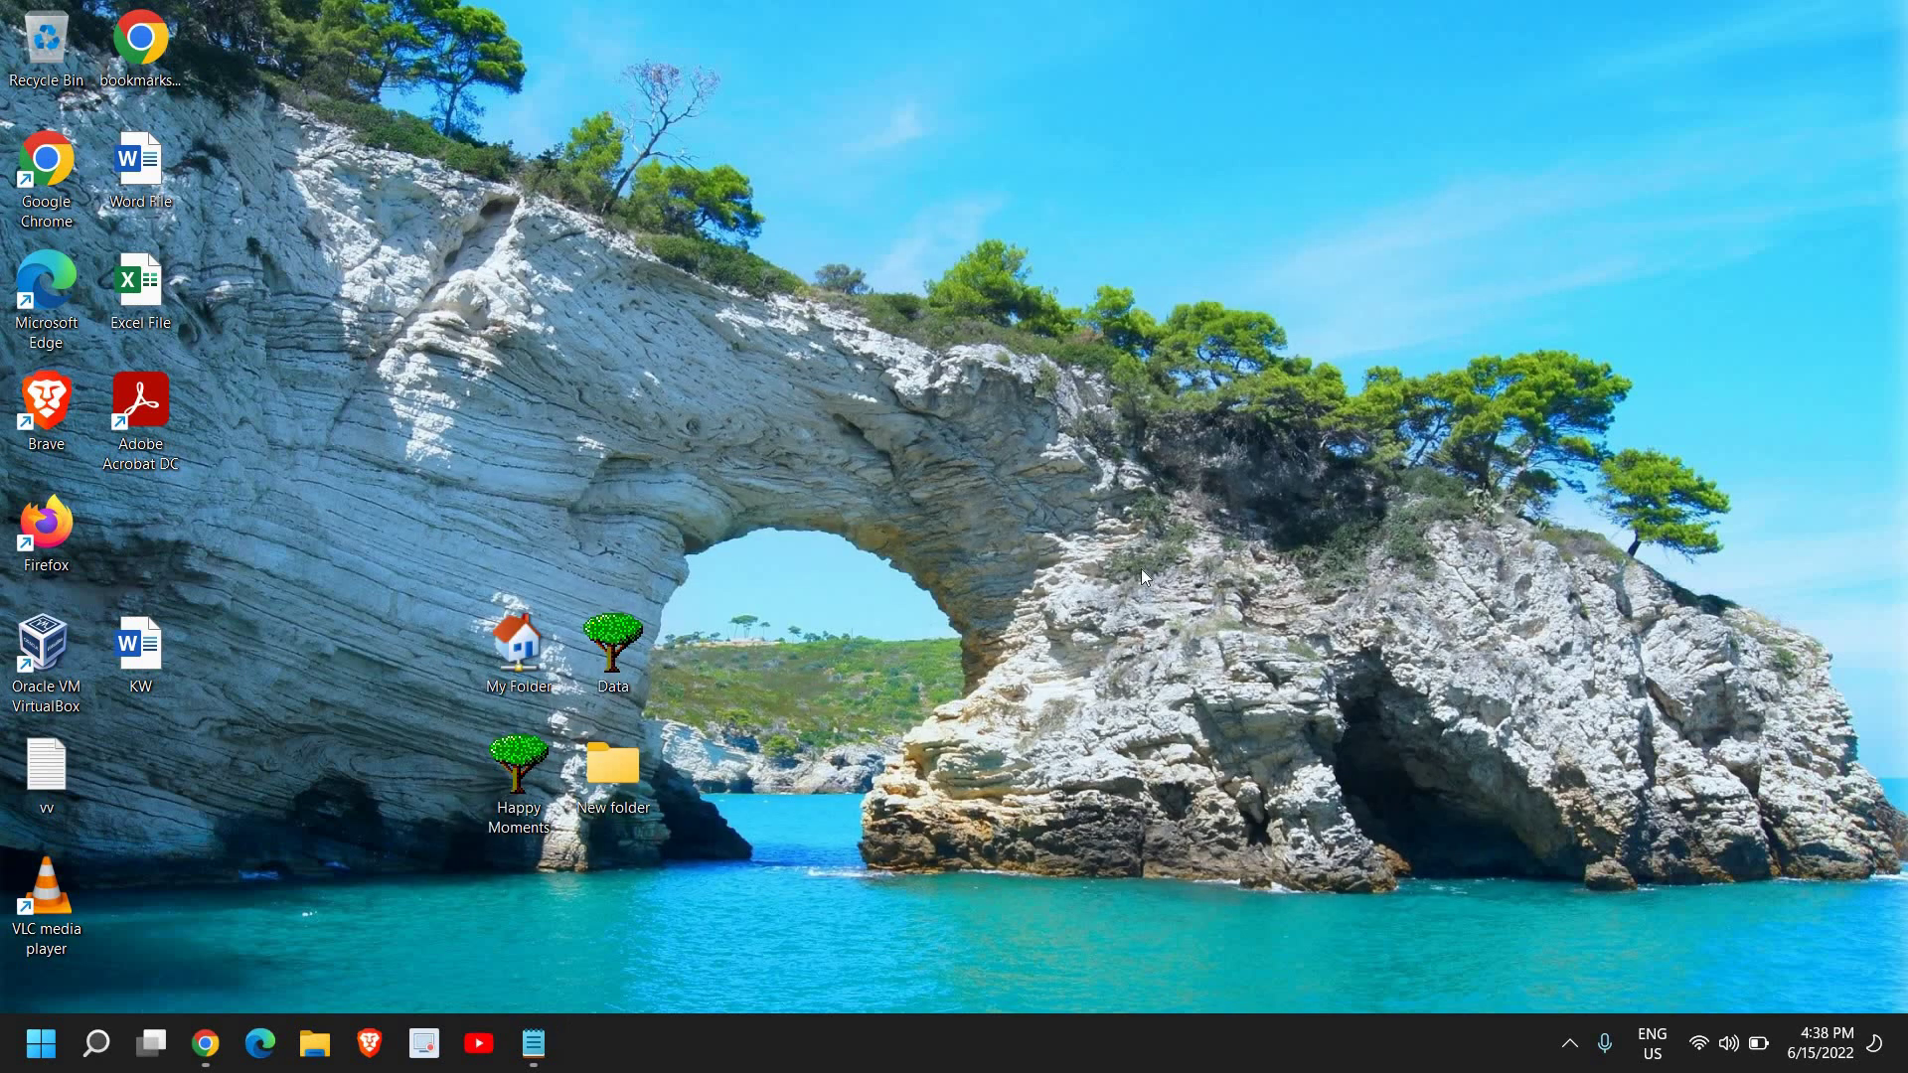
Open the Network Connections window by running ncpa.cpl from the Run dialog
right_click(36, 1054)
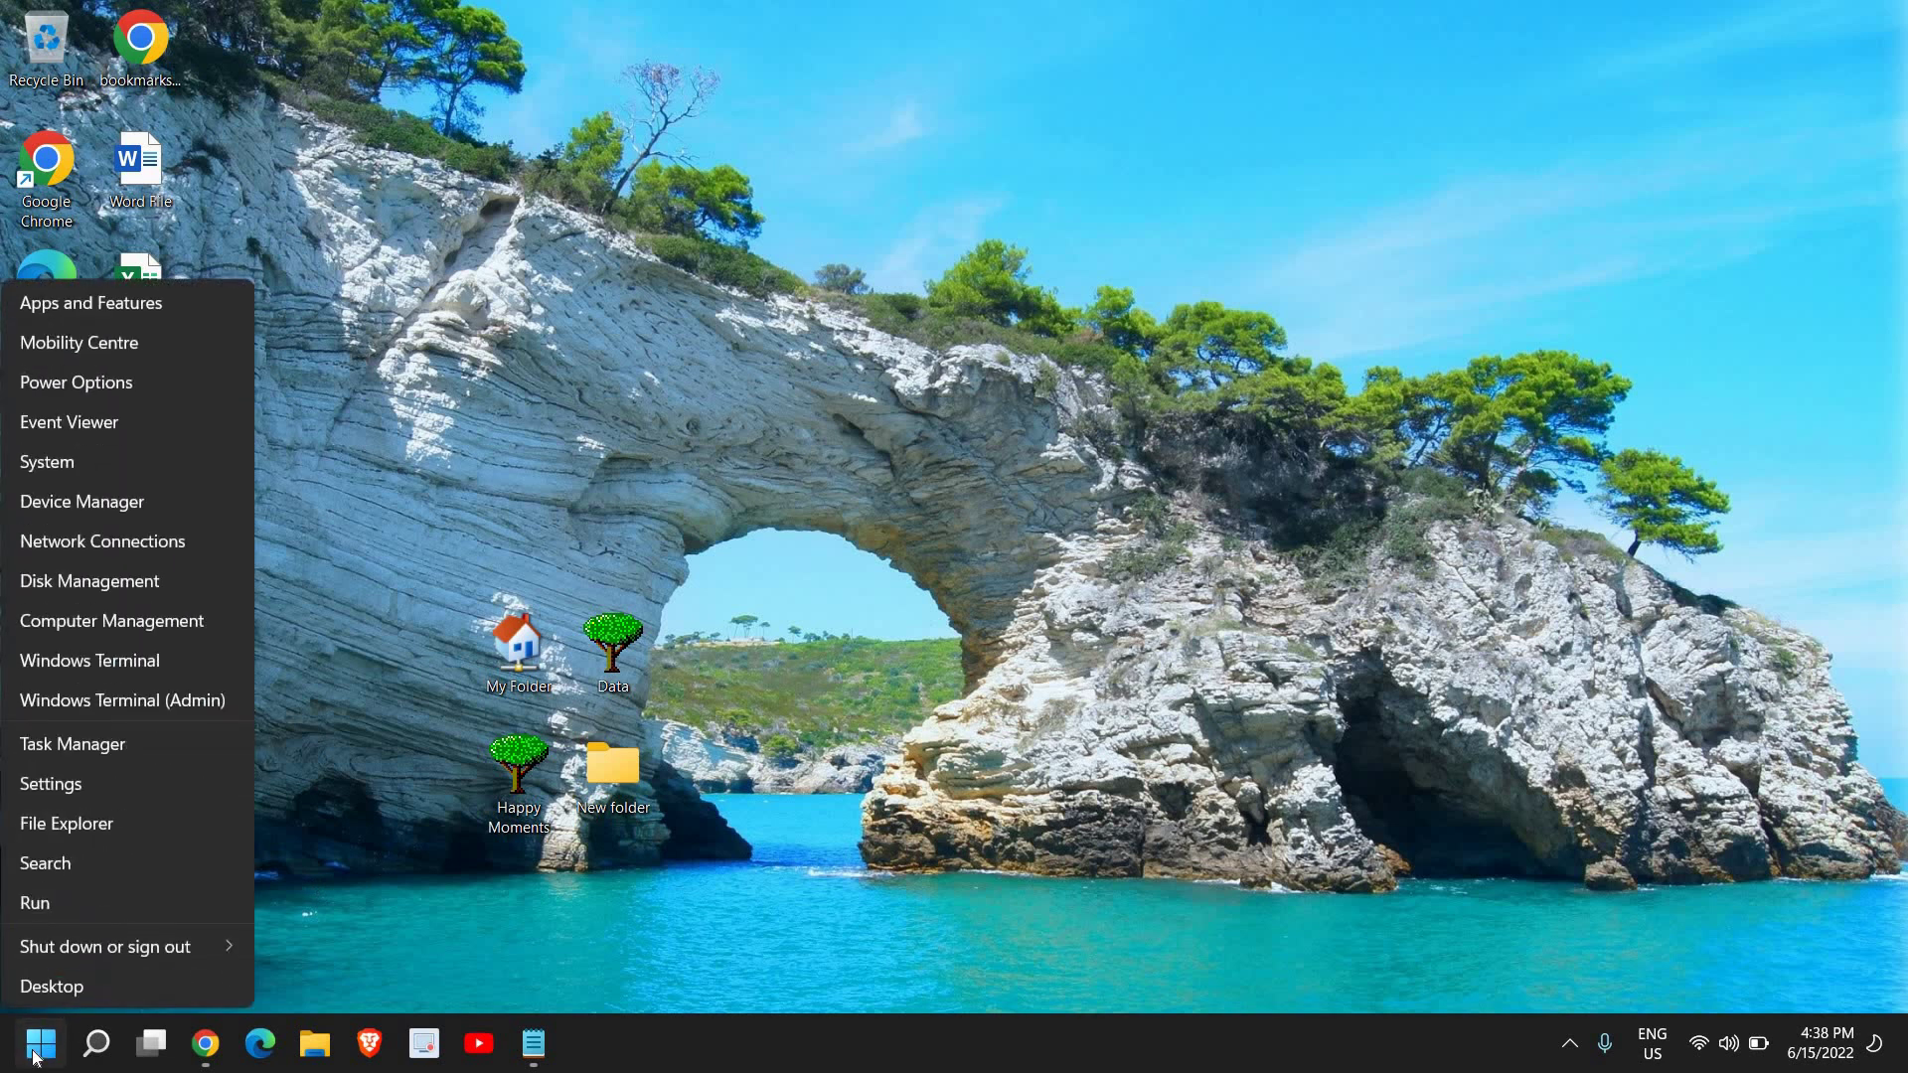
left_click(93, 902)
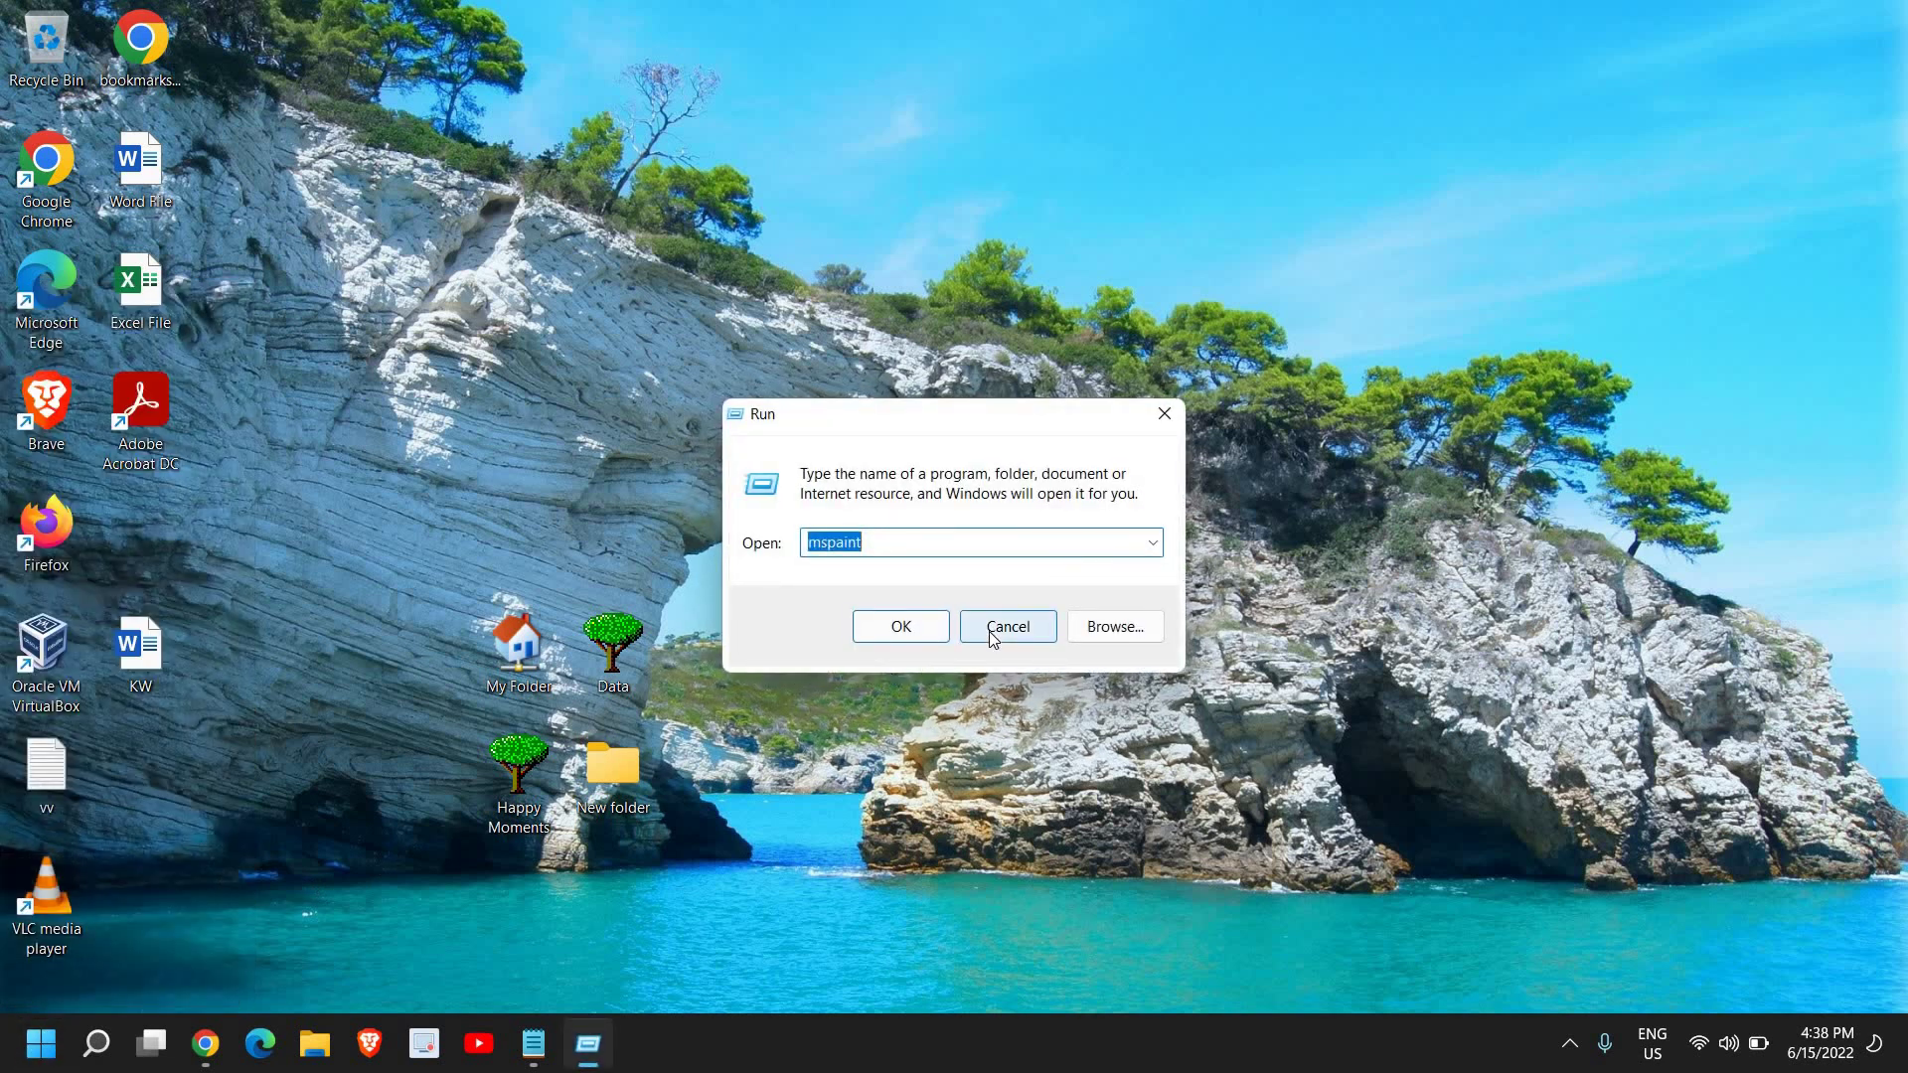
type("ncpa.cpl")
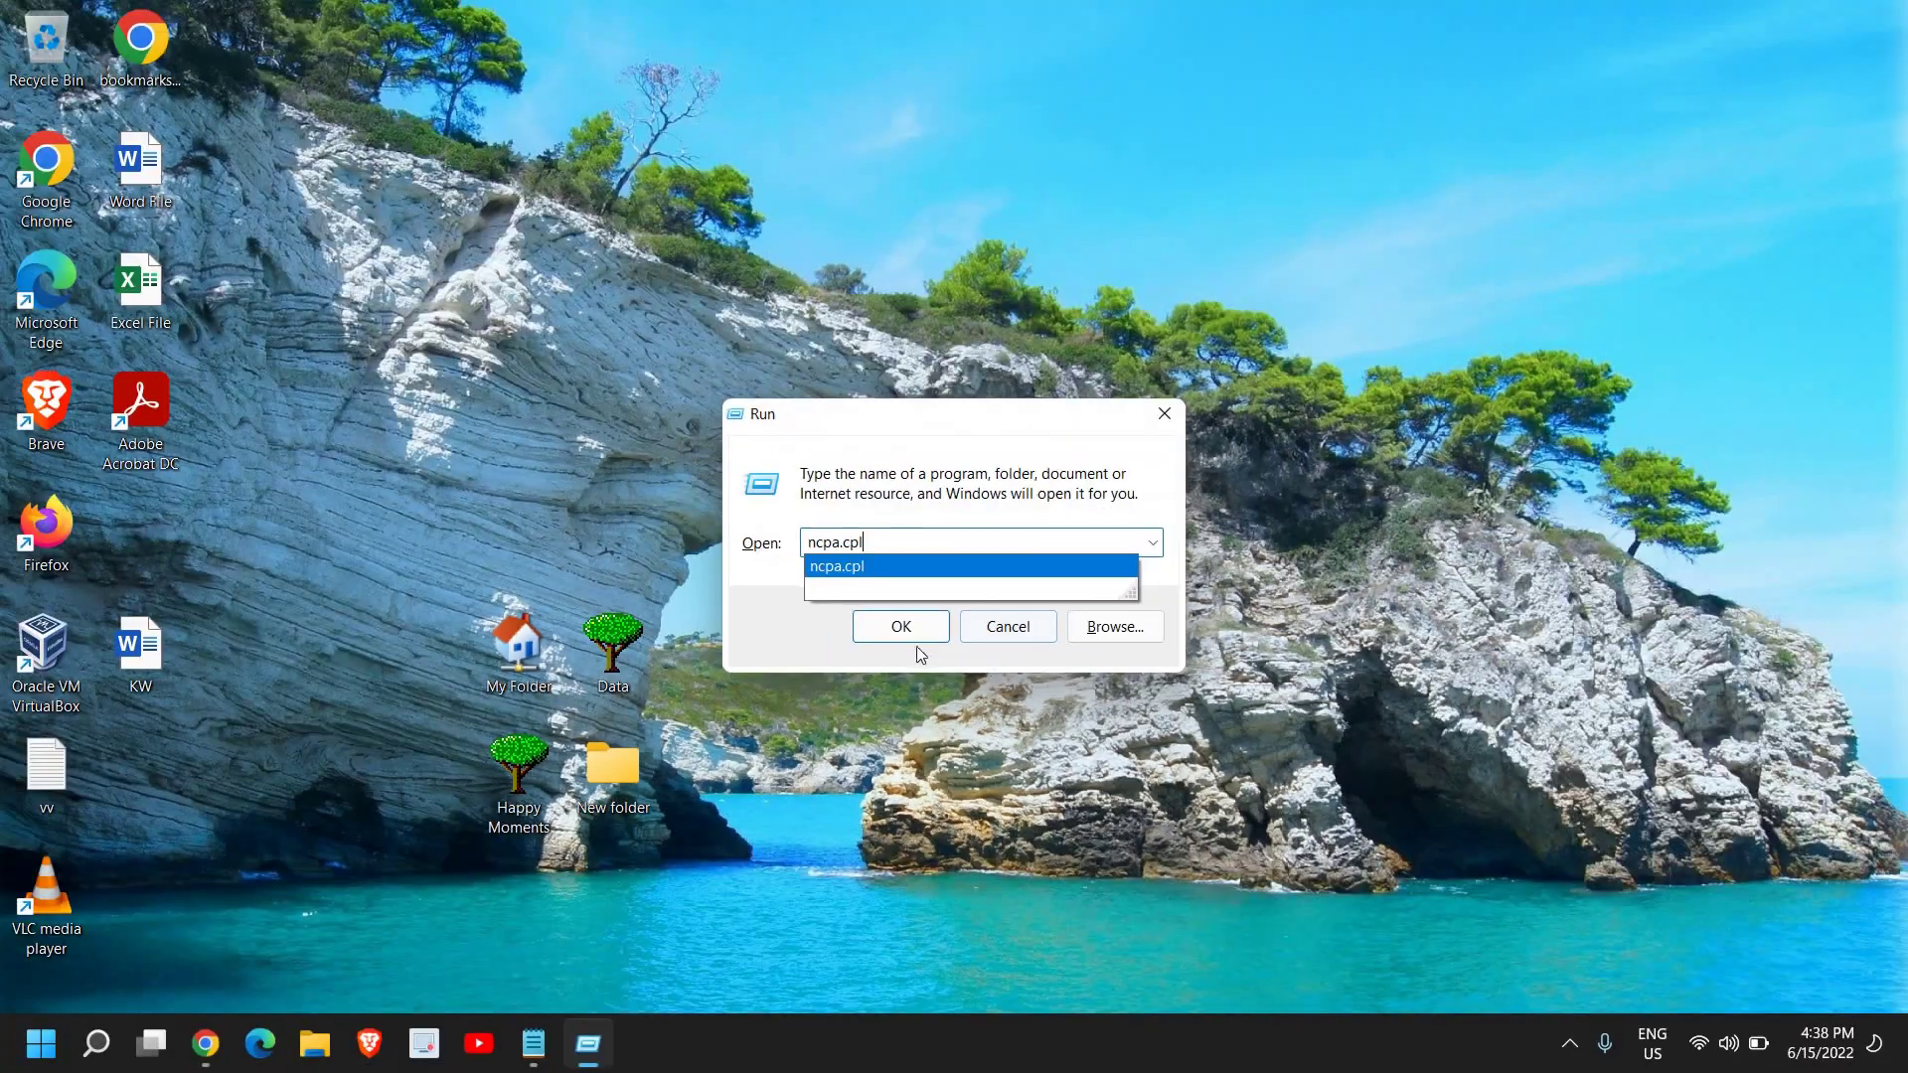
left_click(812, 621)
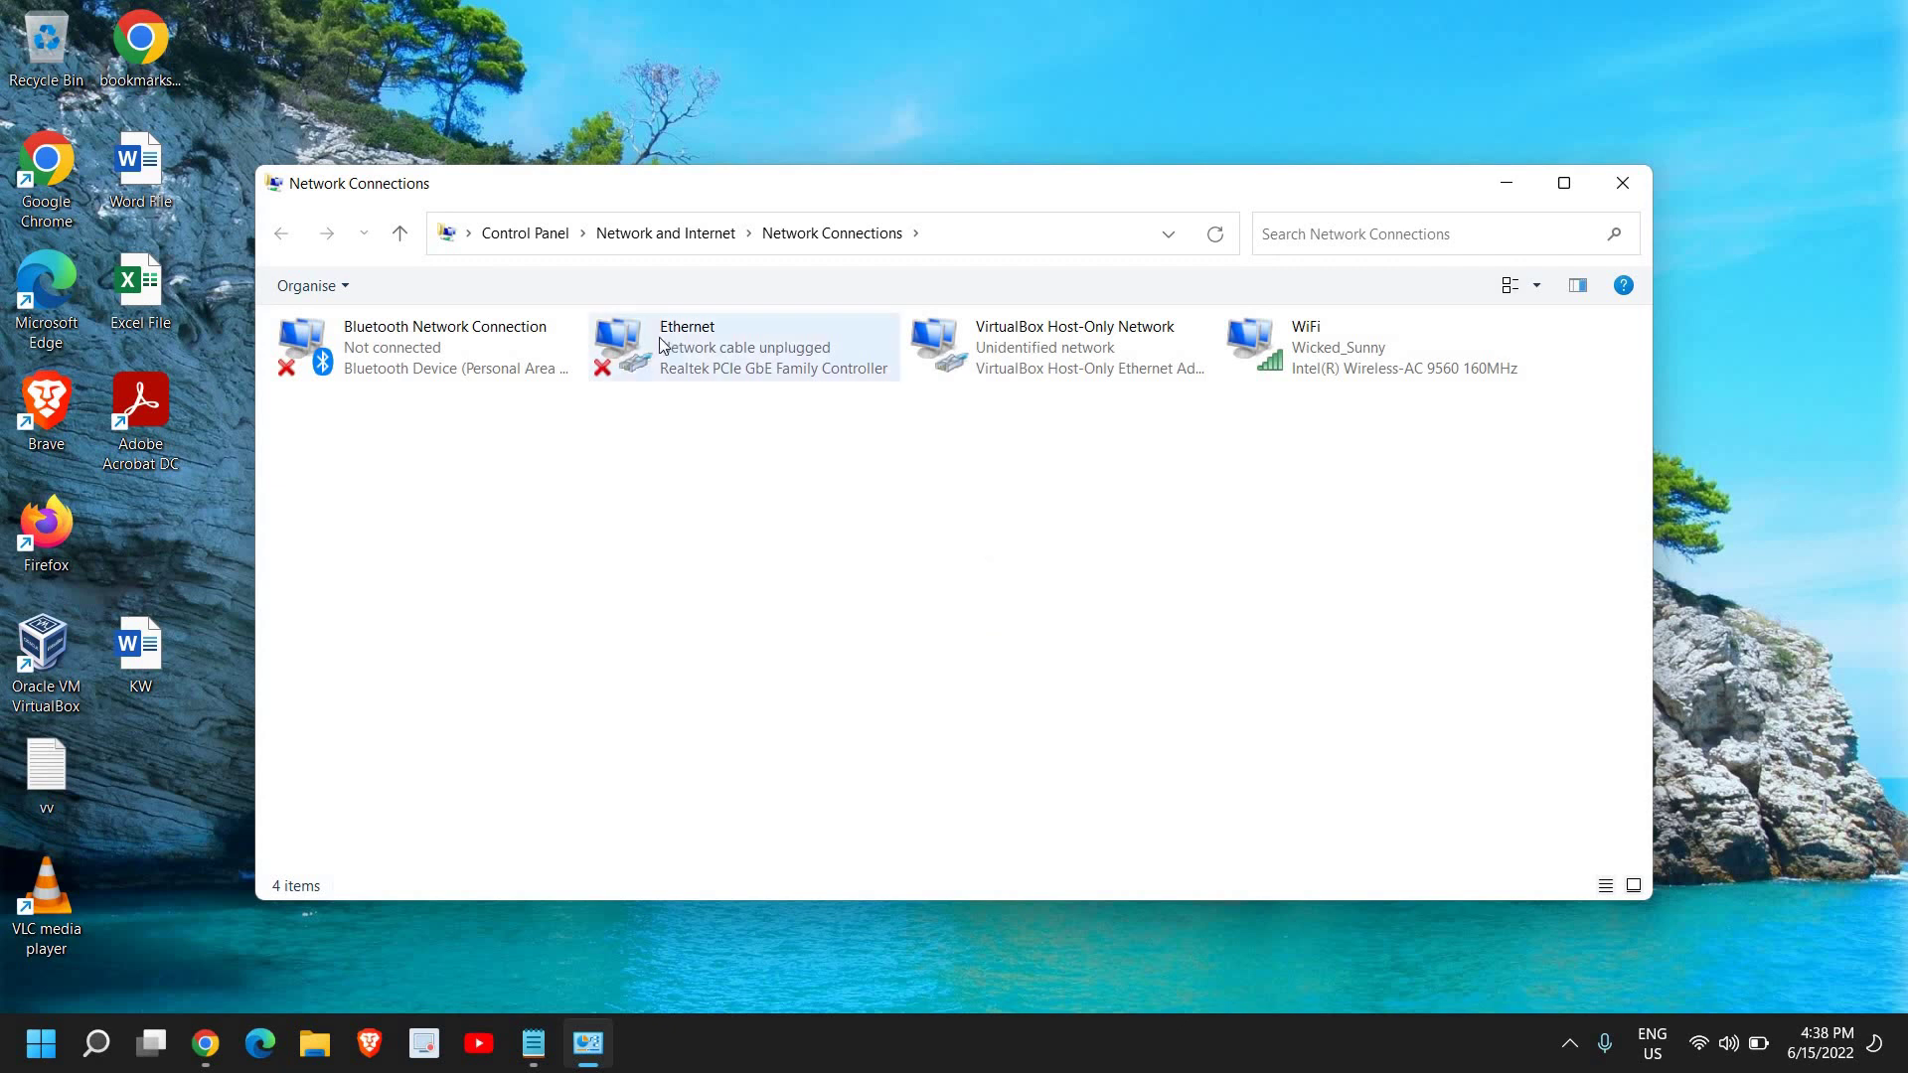
Open the Internet Protocol Version 4 (TCP/IPv4) properties of the WiFi connection
left_click(703, 349)
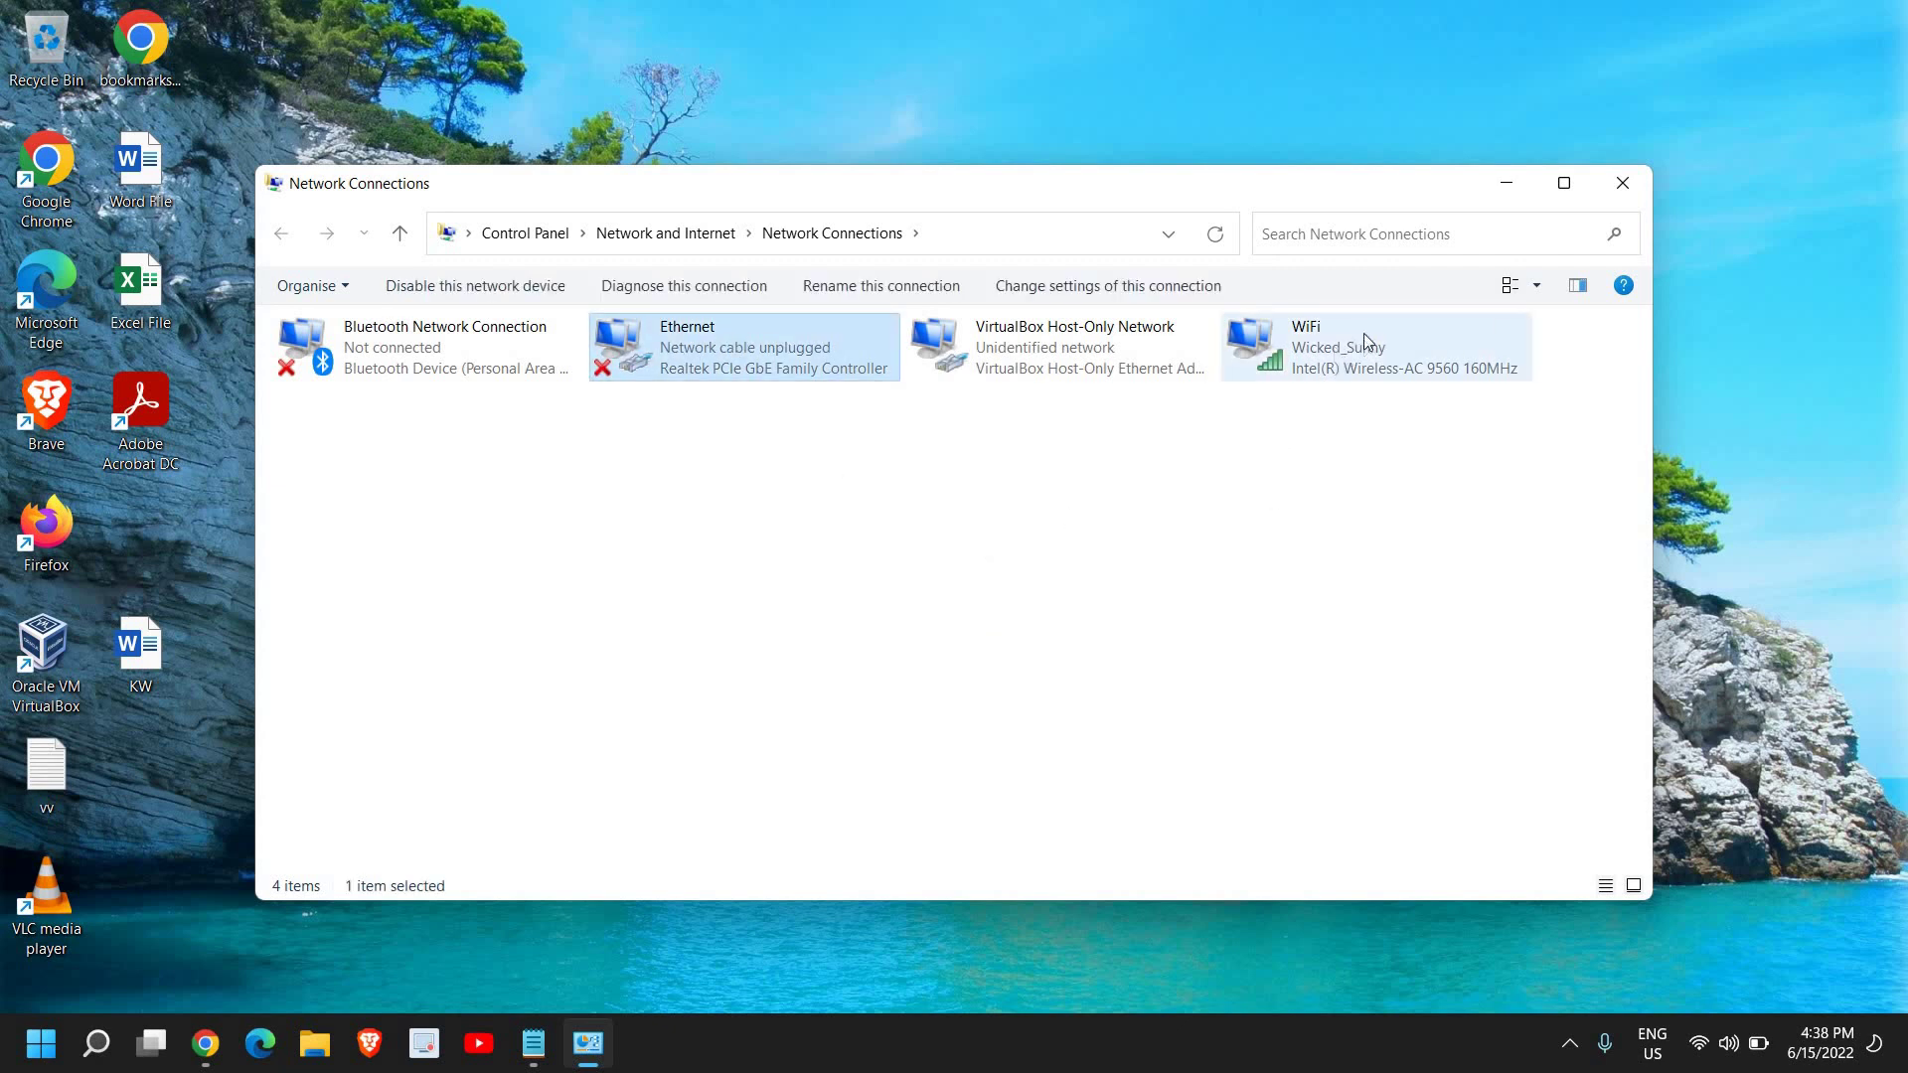
left_click(1326, 355)
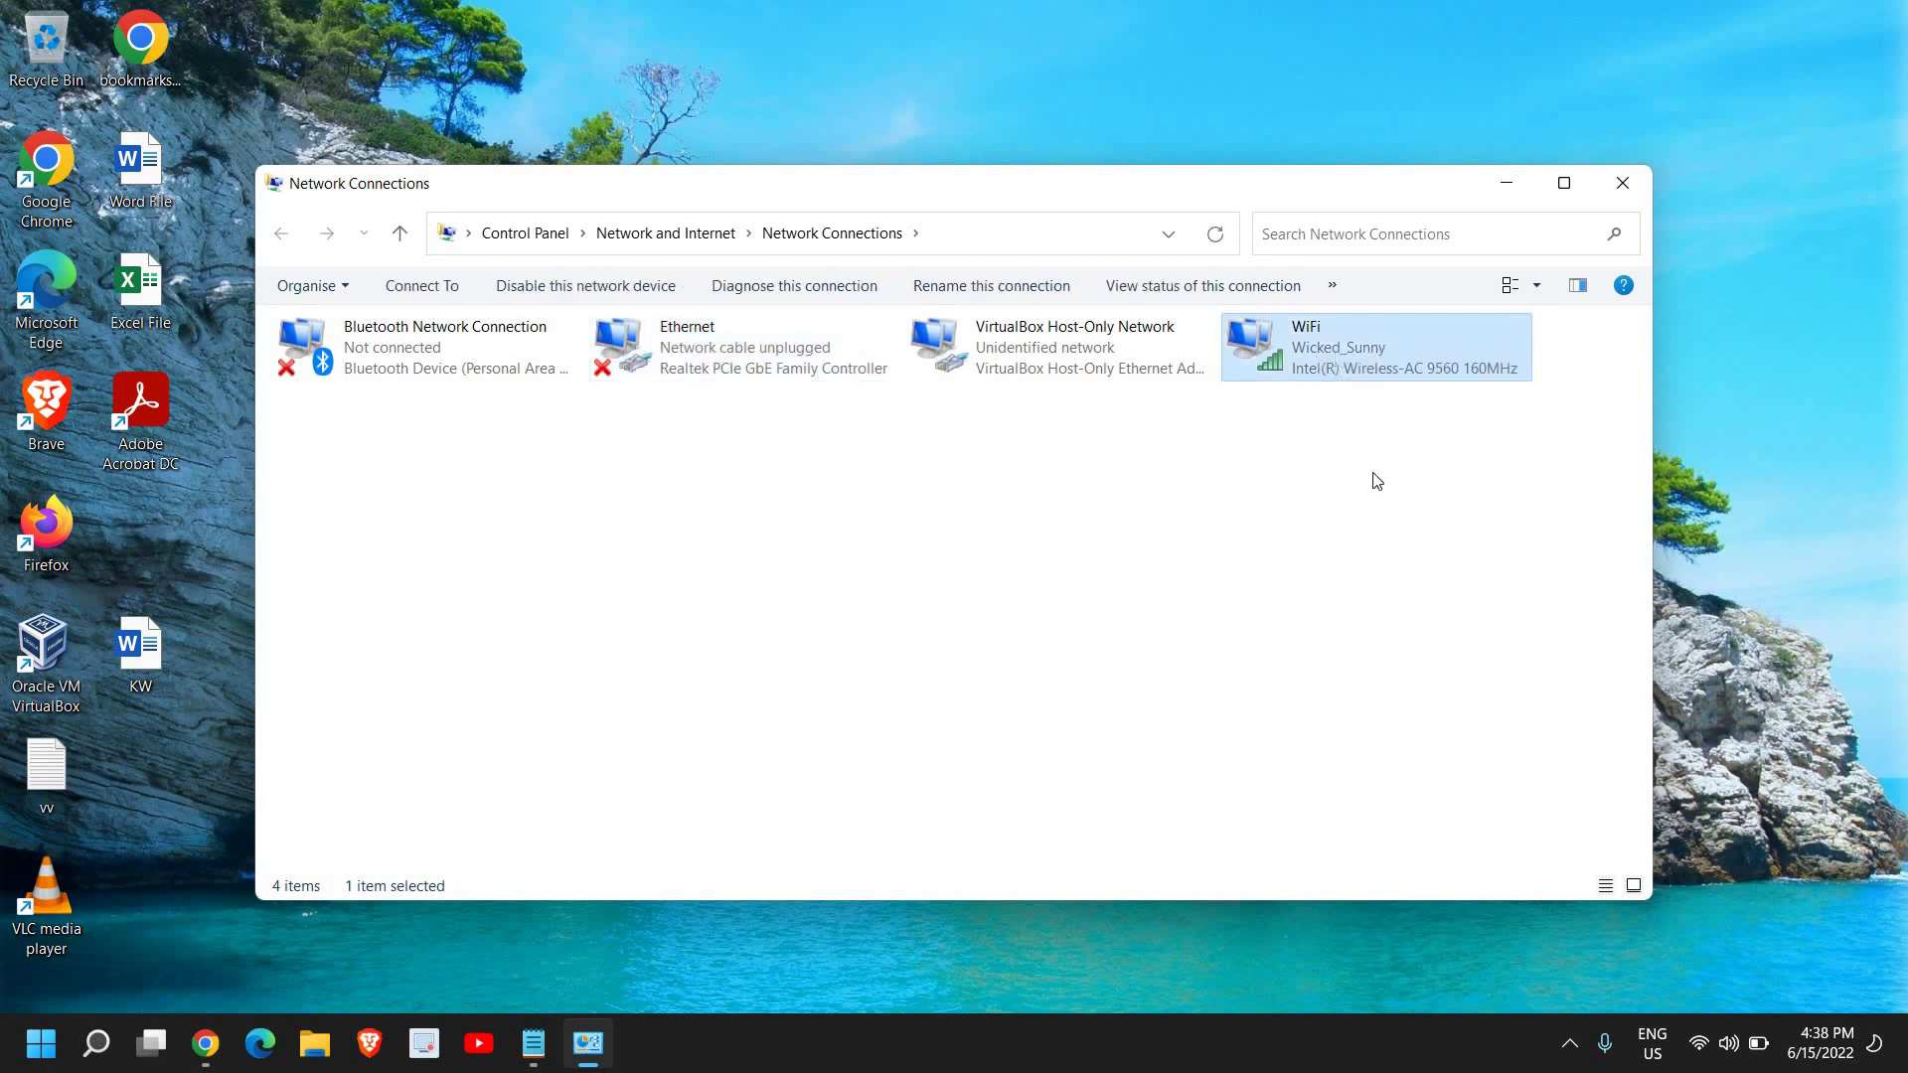
right_click(1297, 345)
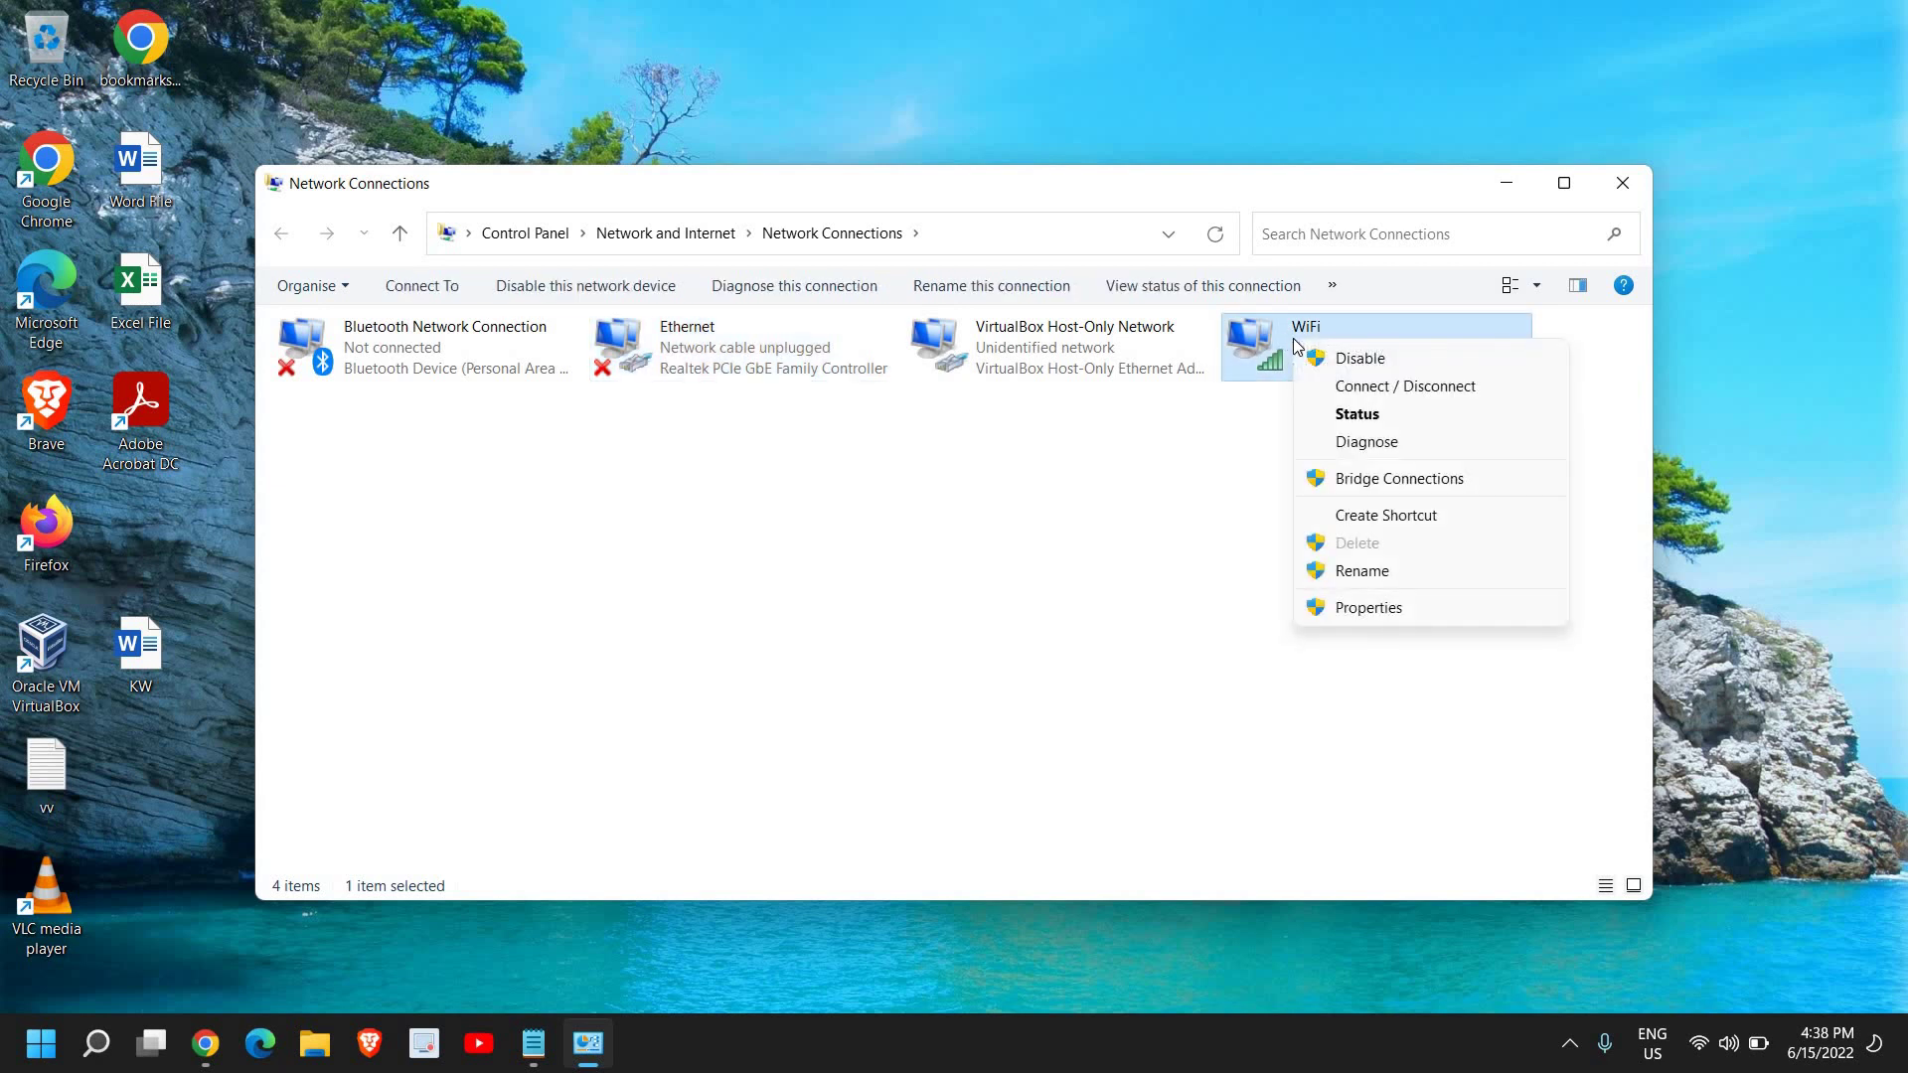
left_click(1385, 608)
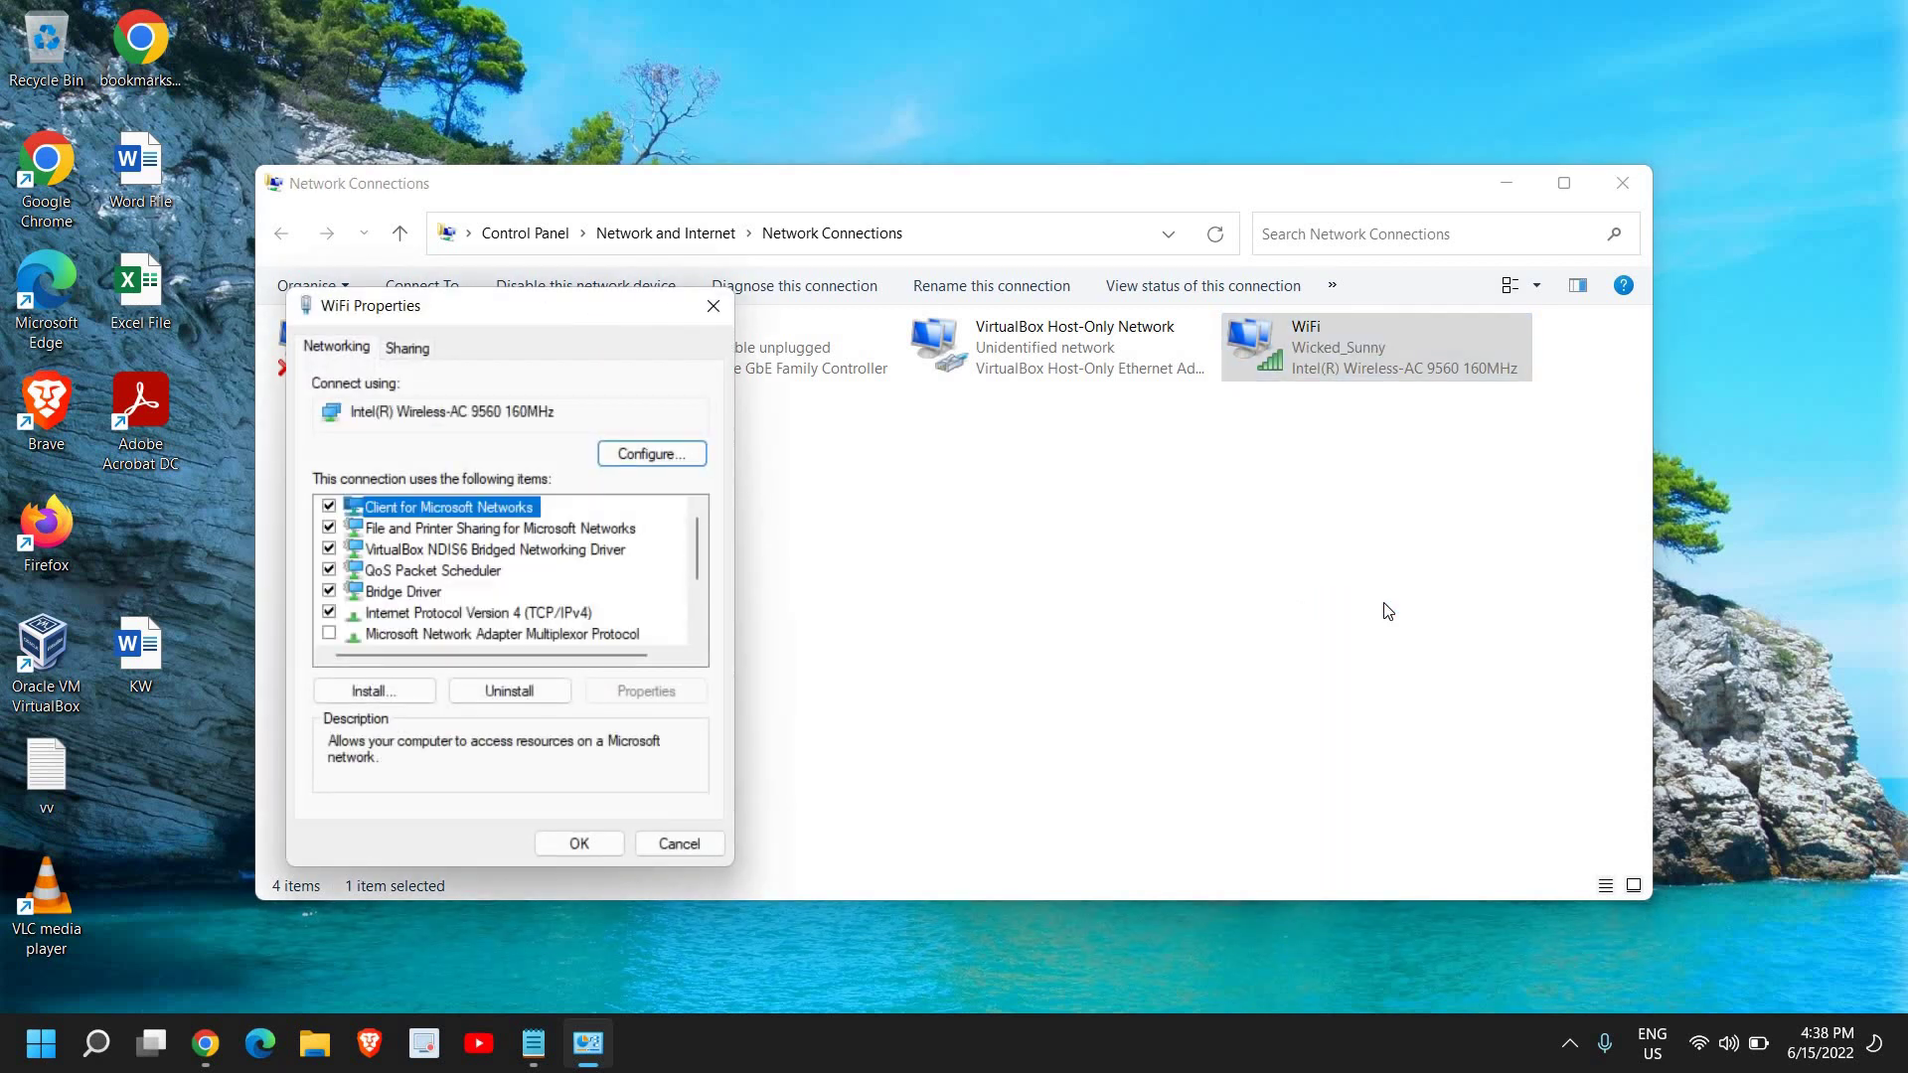
left_click(464, 612)
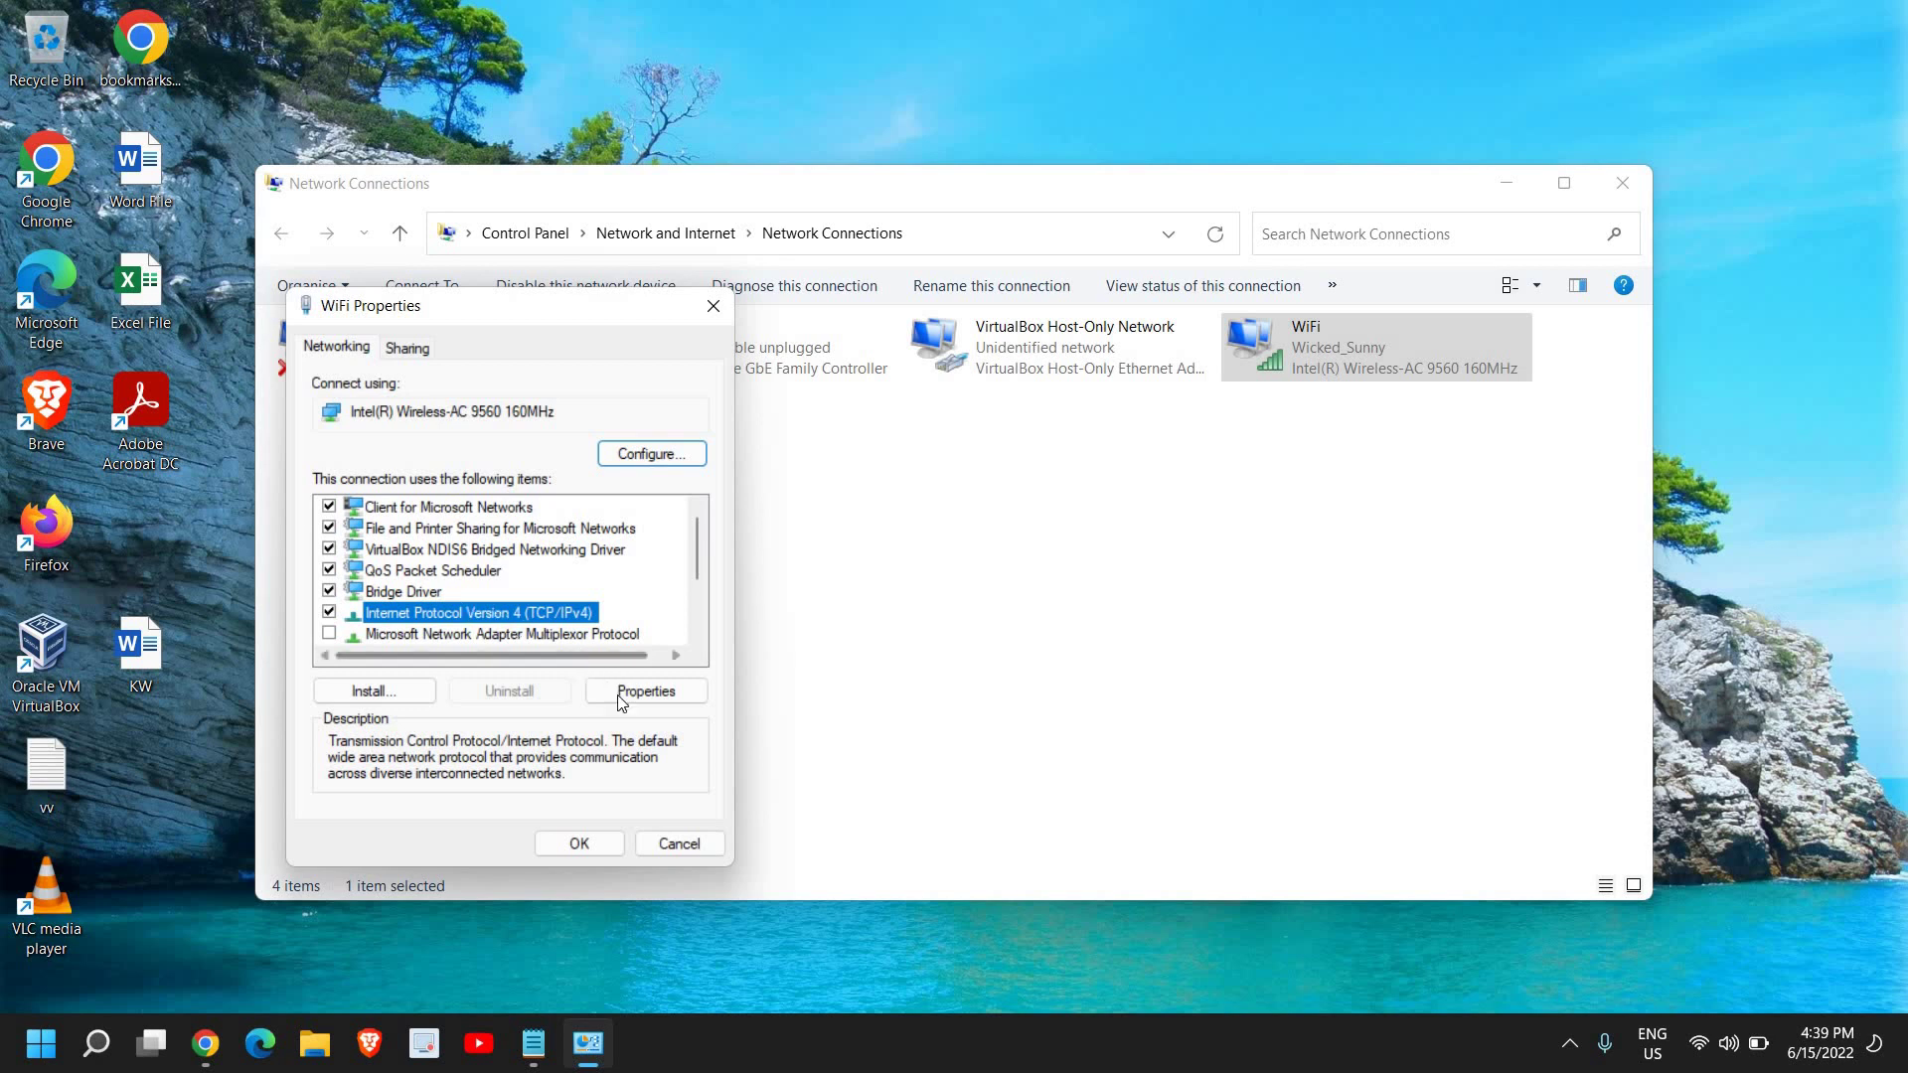
left_click(644, 691)
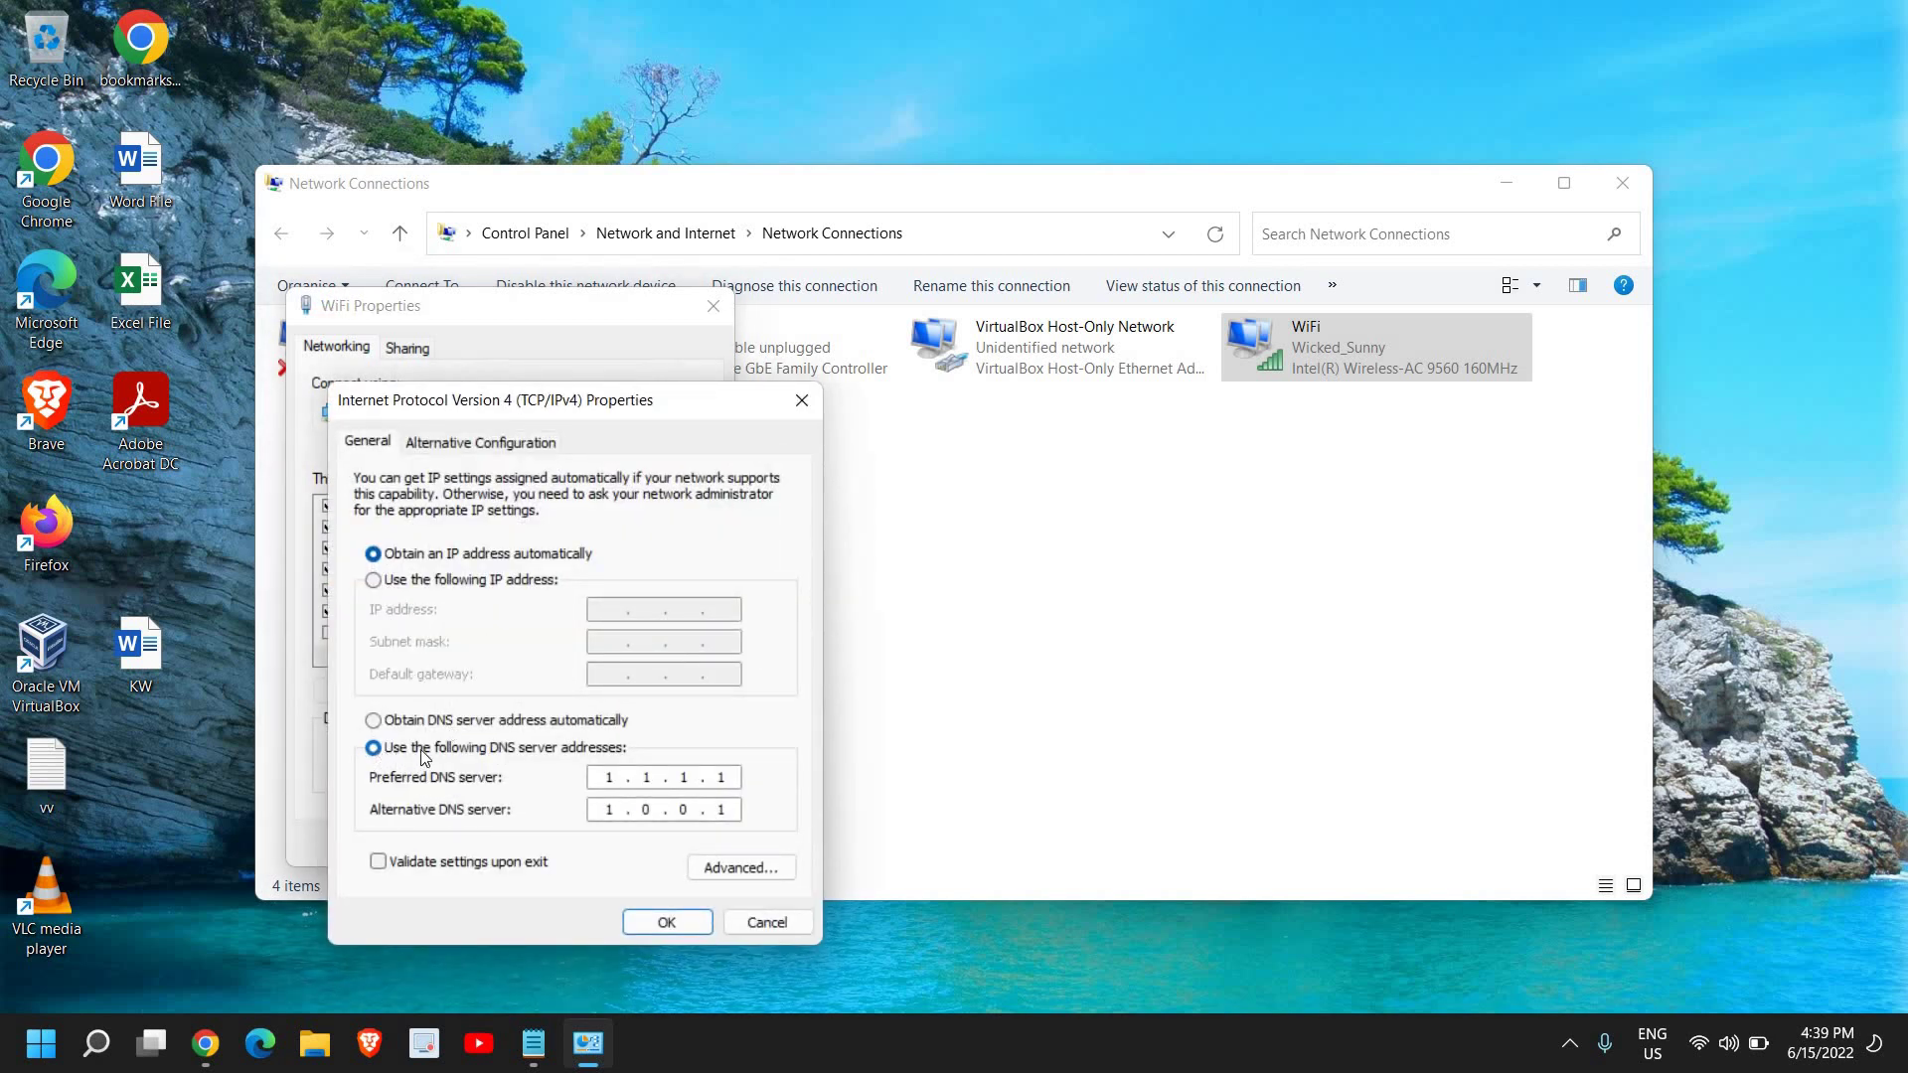
Switch to Notepad to check the Google DNS addresses, and return to the IPv4 properties of the WiFi connection
key("alt")
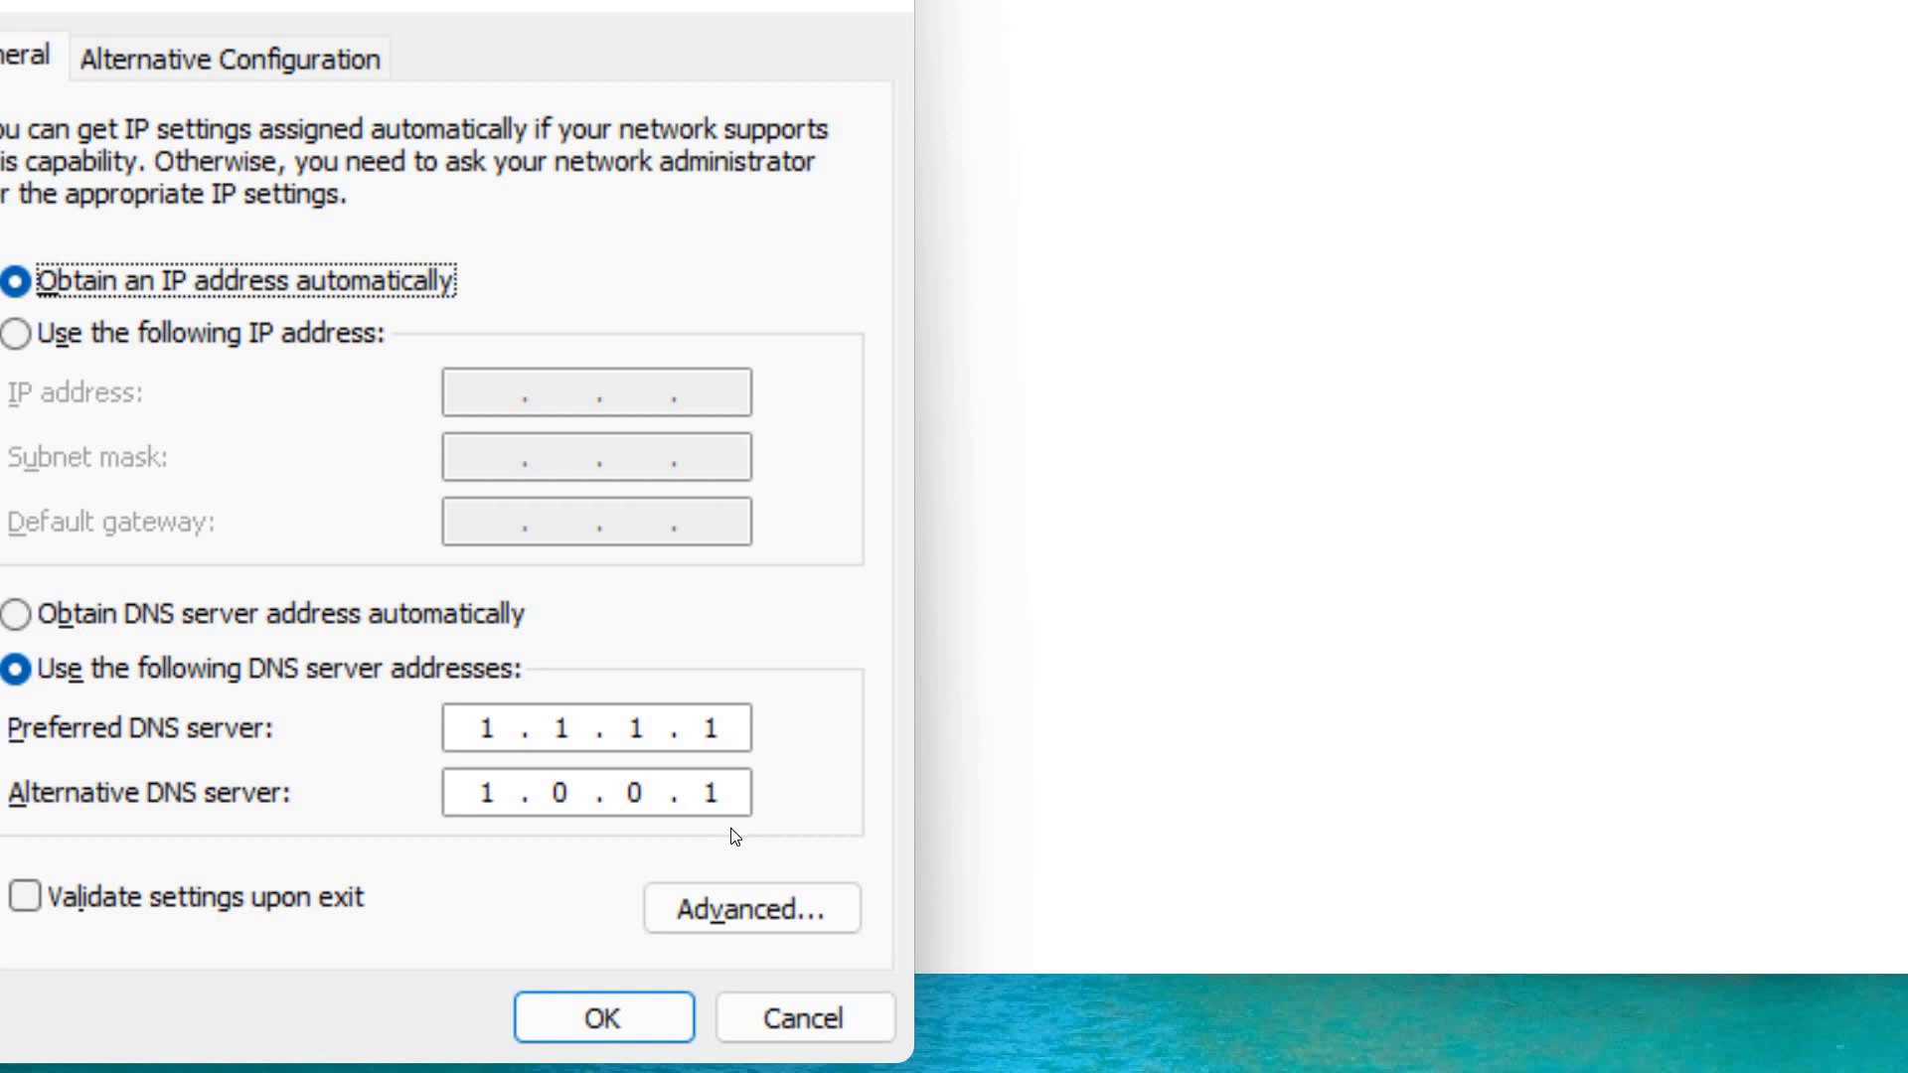
key("alt+Tab")
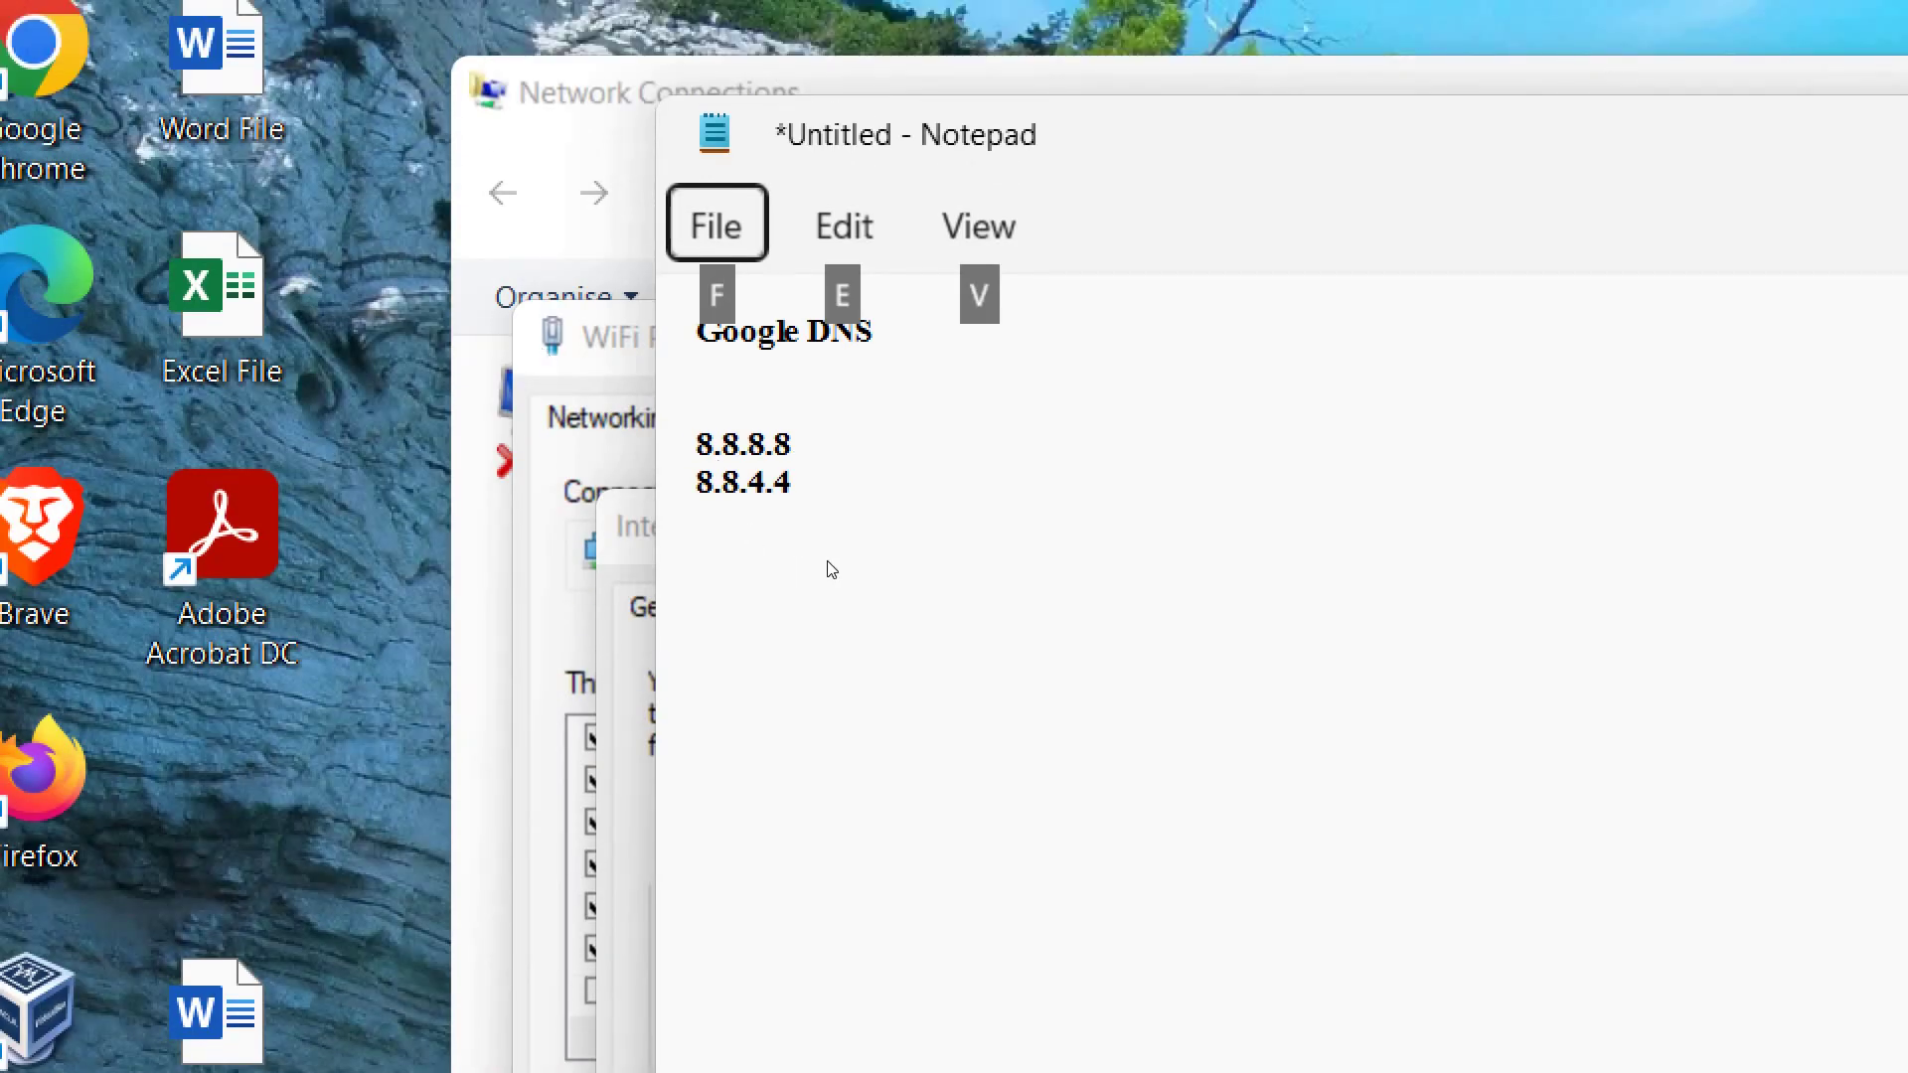
left_click(789, 538)
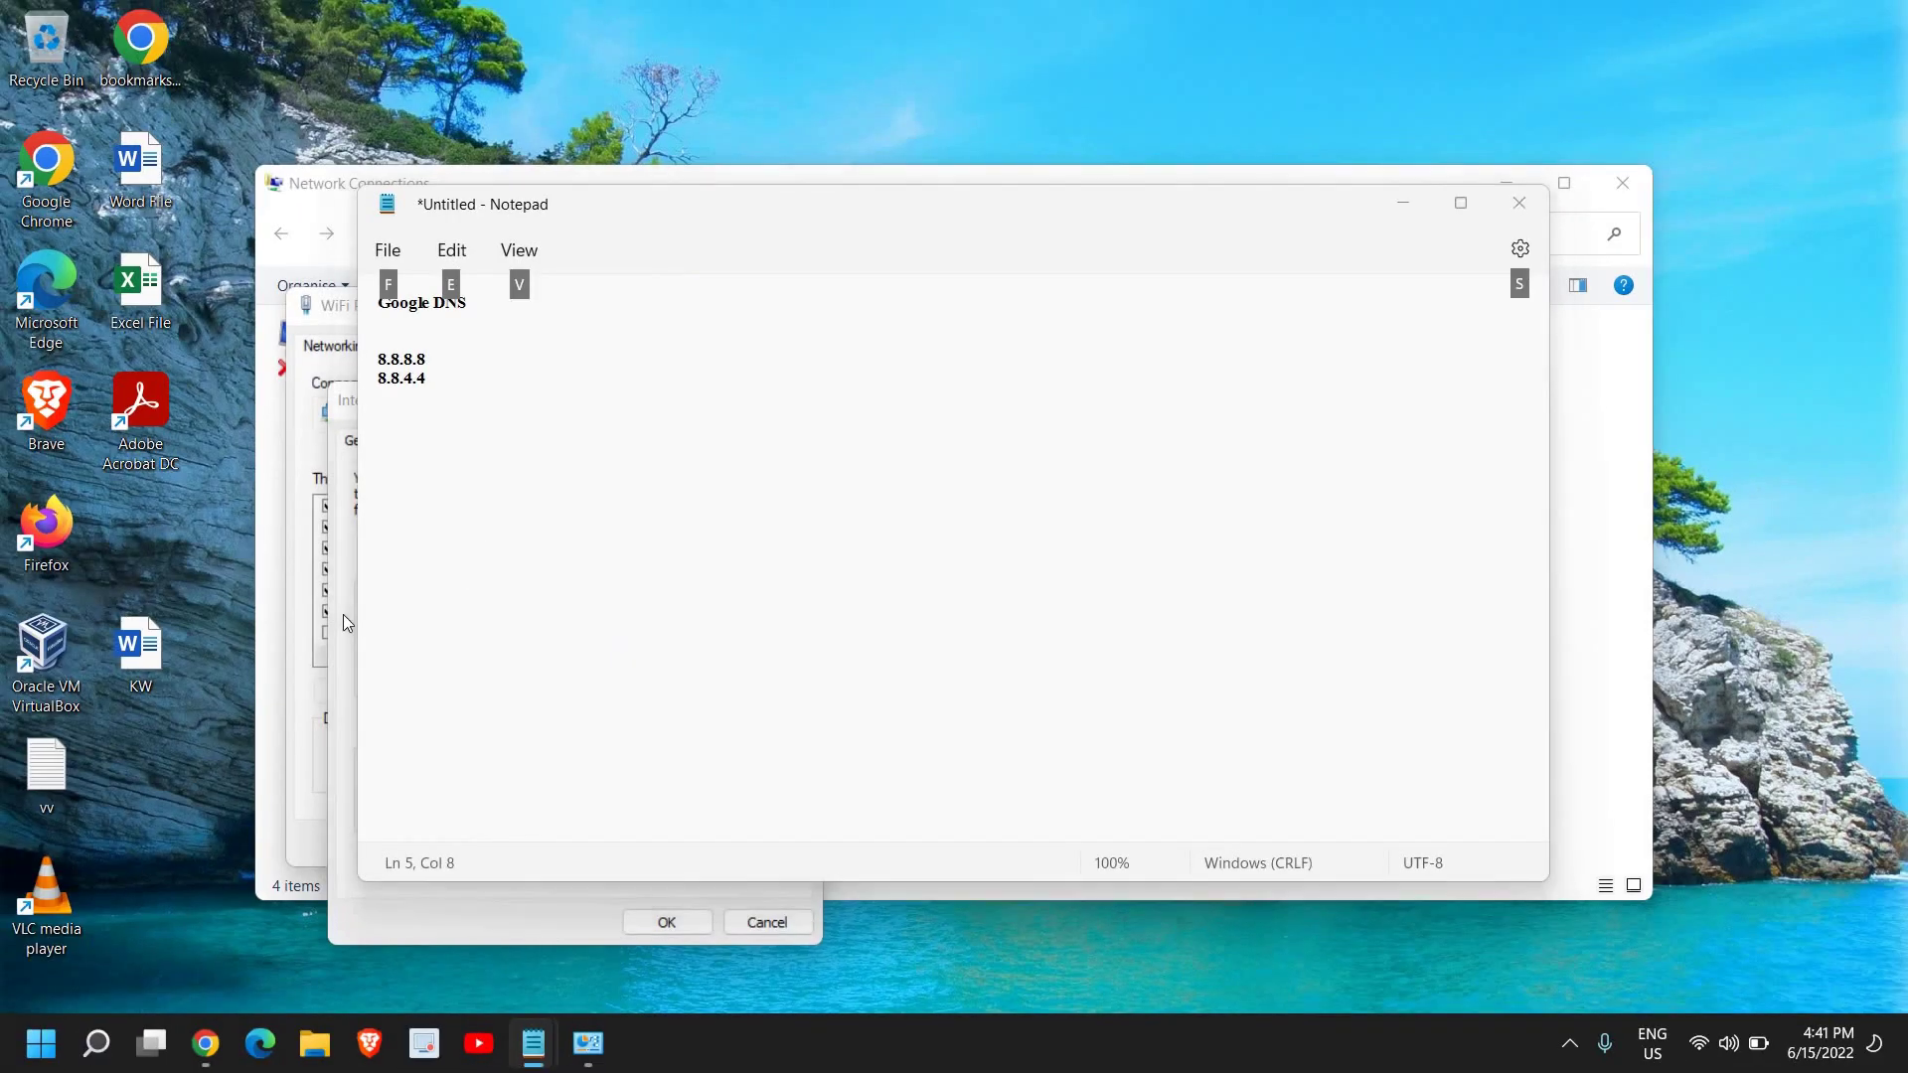
left_click(631, 955)
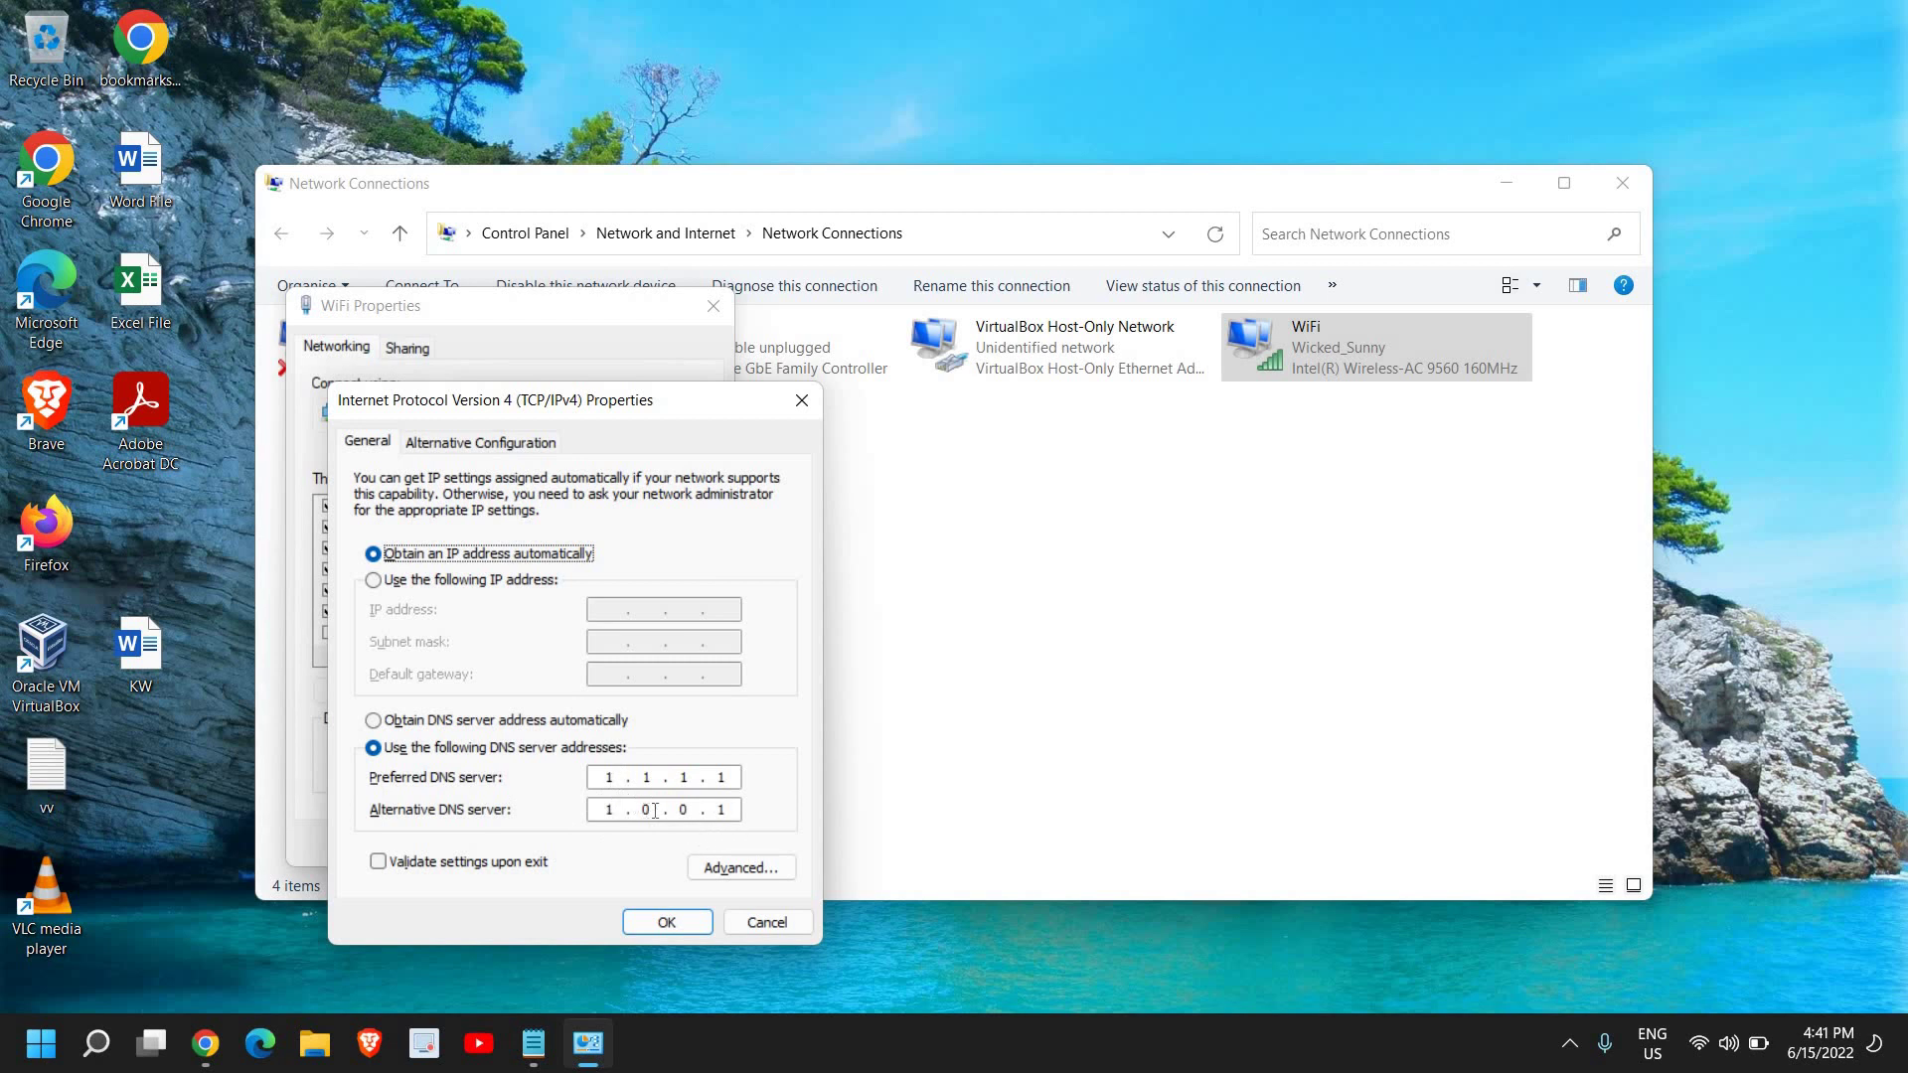
Accept the IPv4 properties and clear the desktop by closing the network windows and minimizing Notepad
left_click(658, 920)
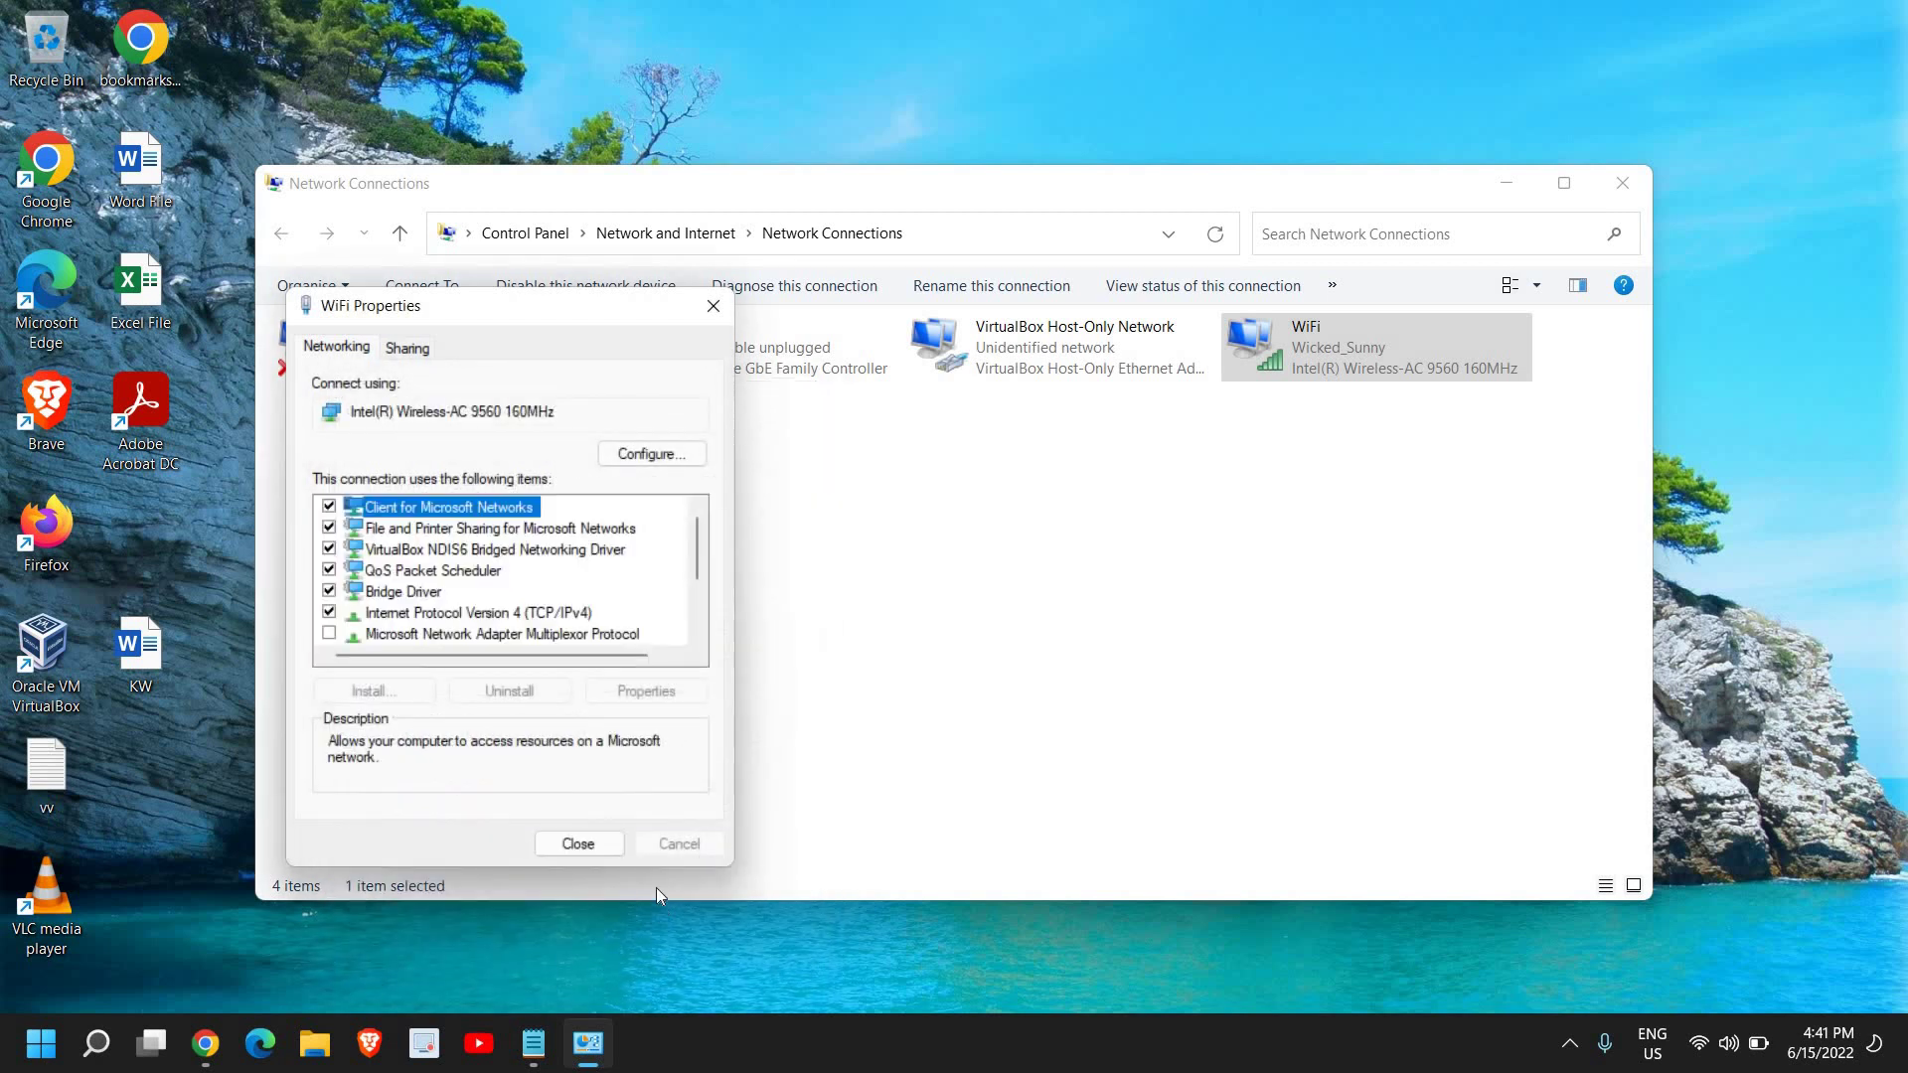
left_click(585, 842)
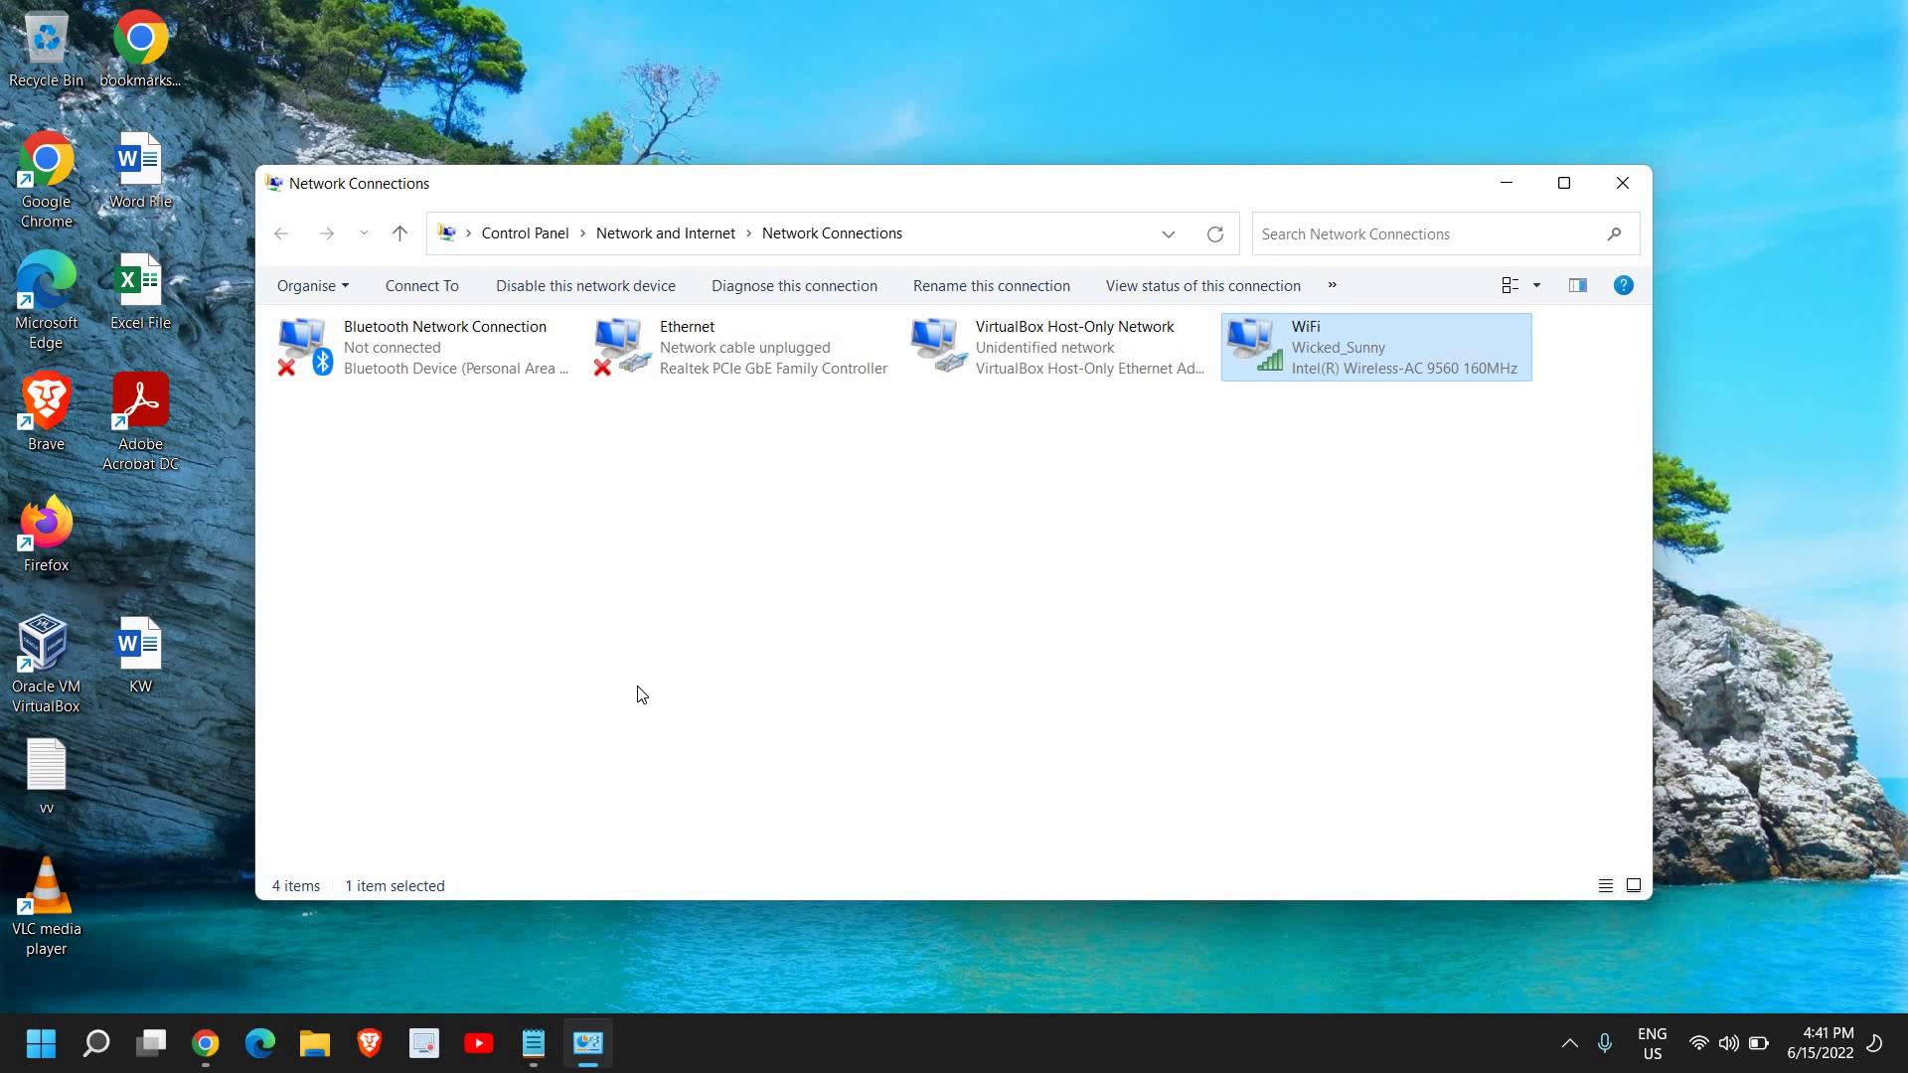
left_click(1622, 183)
left_click(1408, 203)
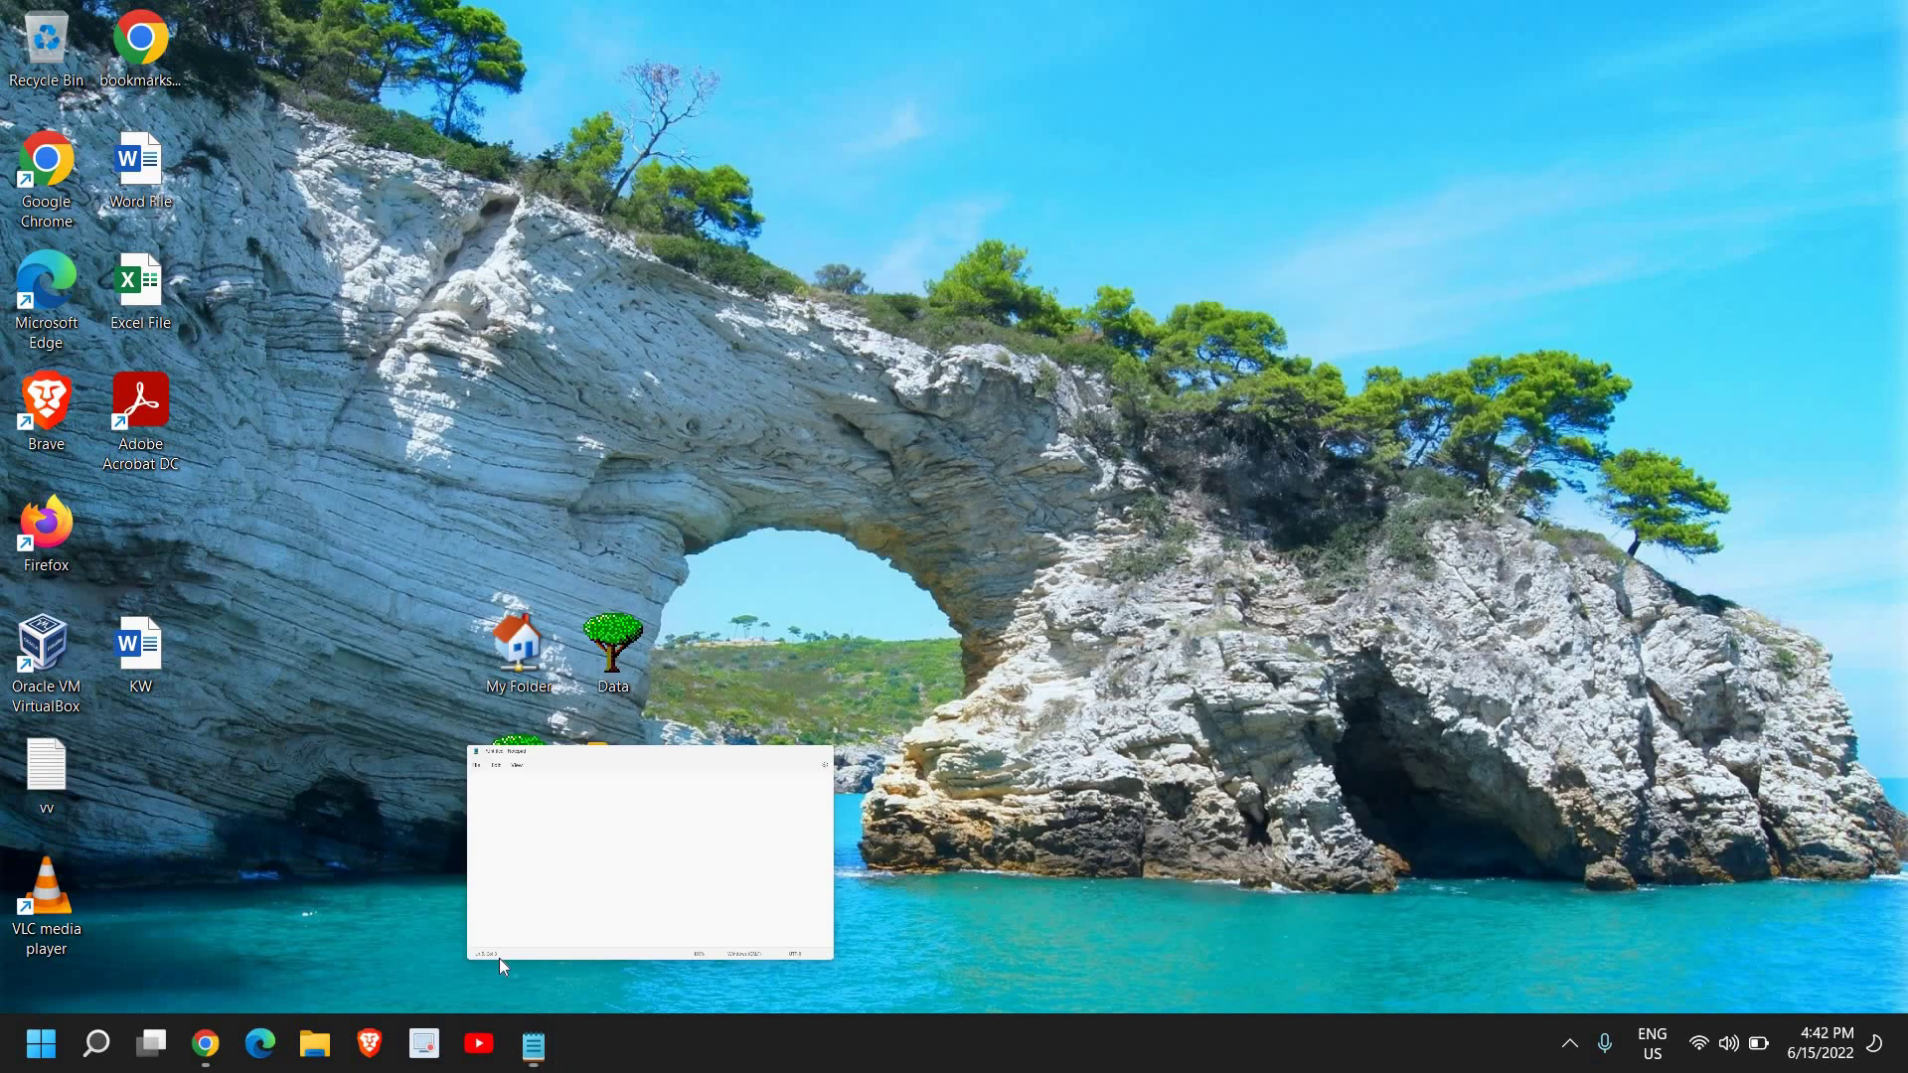
Switch to Microsoft Edge in a maximized window and search the web for "mozilla firefox"
left_click(260, 1043)
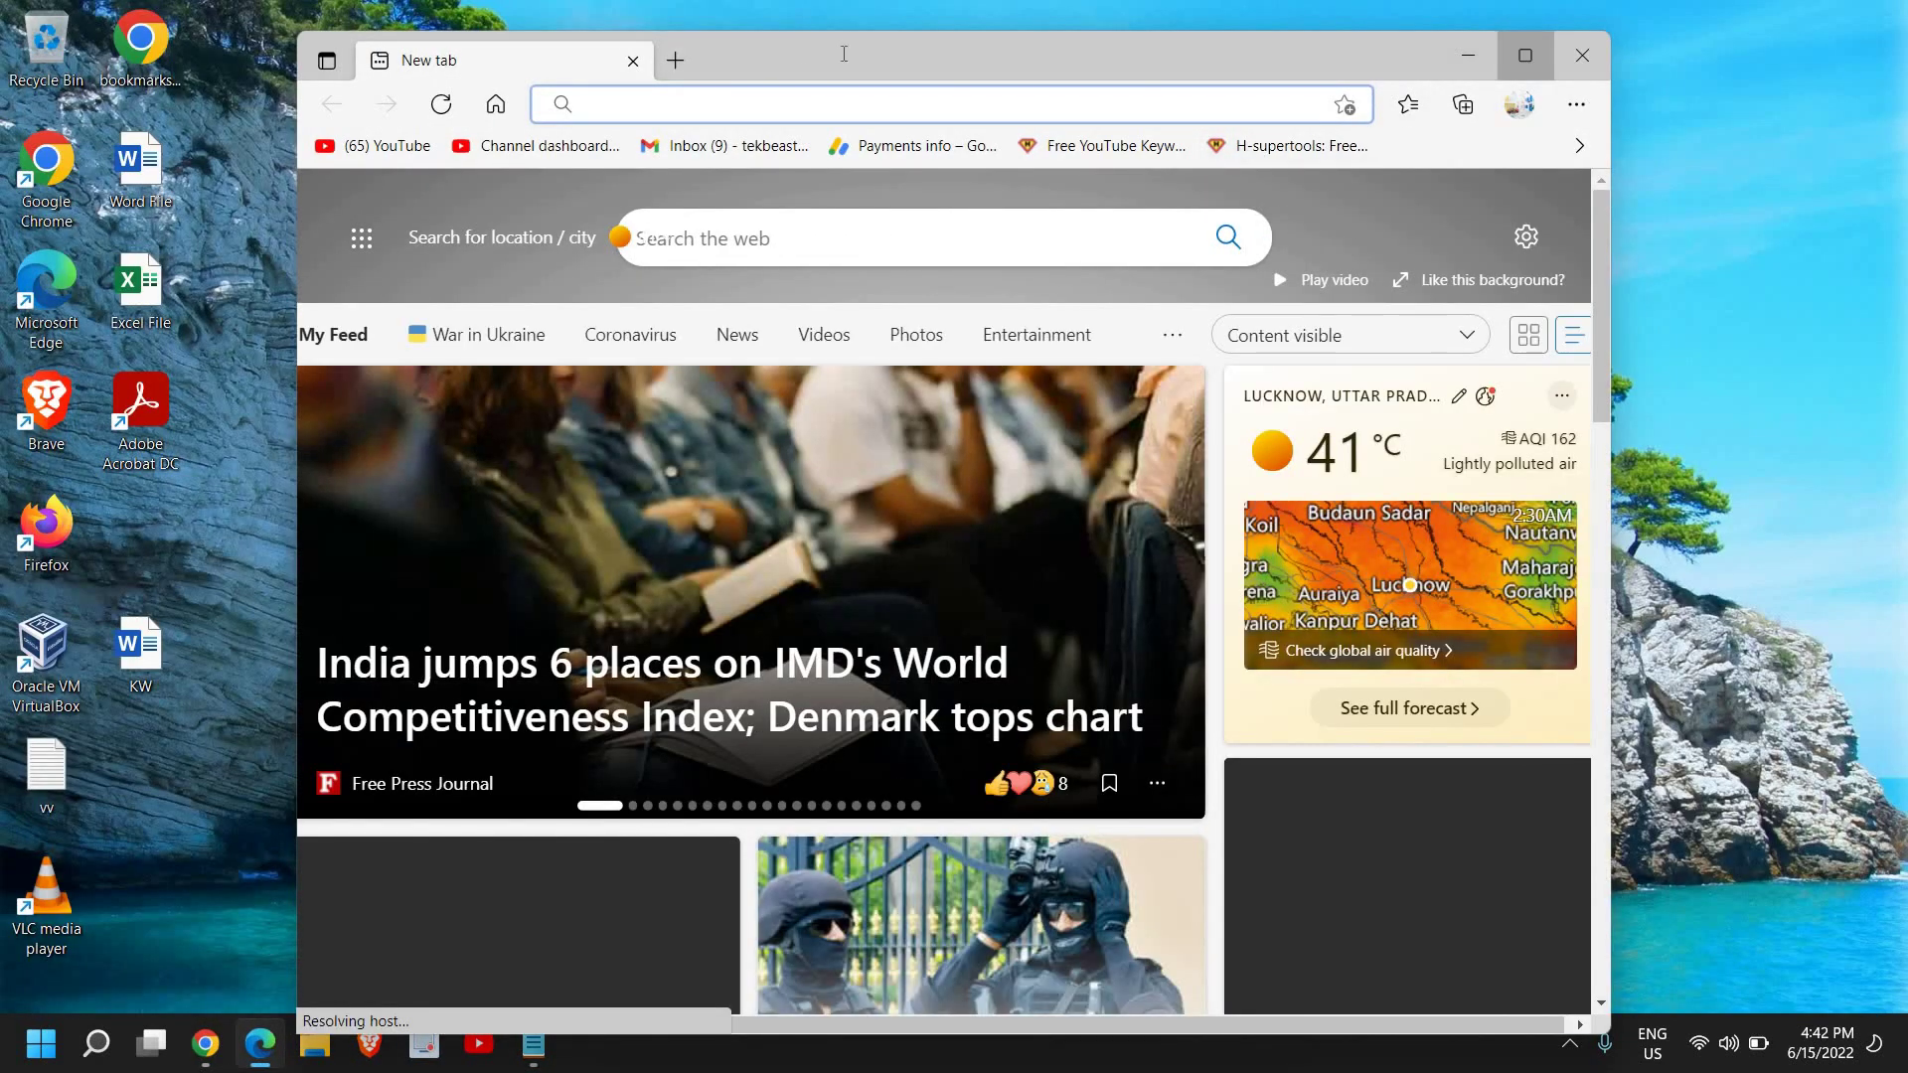
left_click(1526, 61)
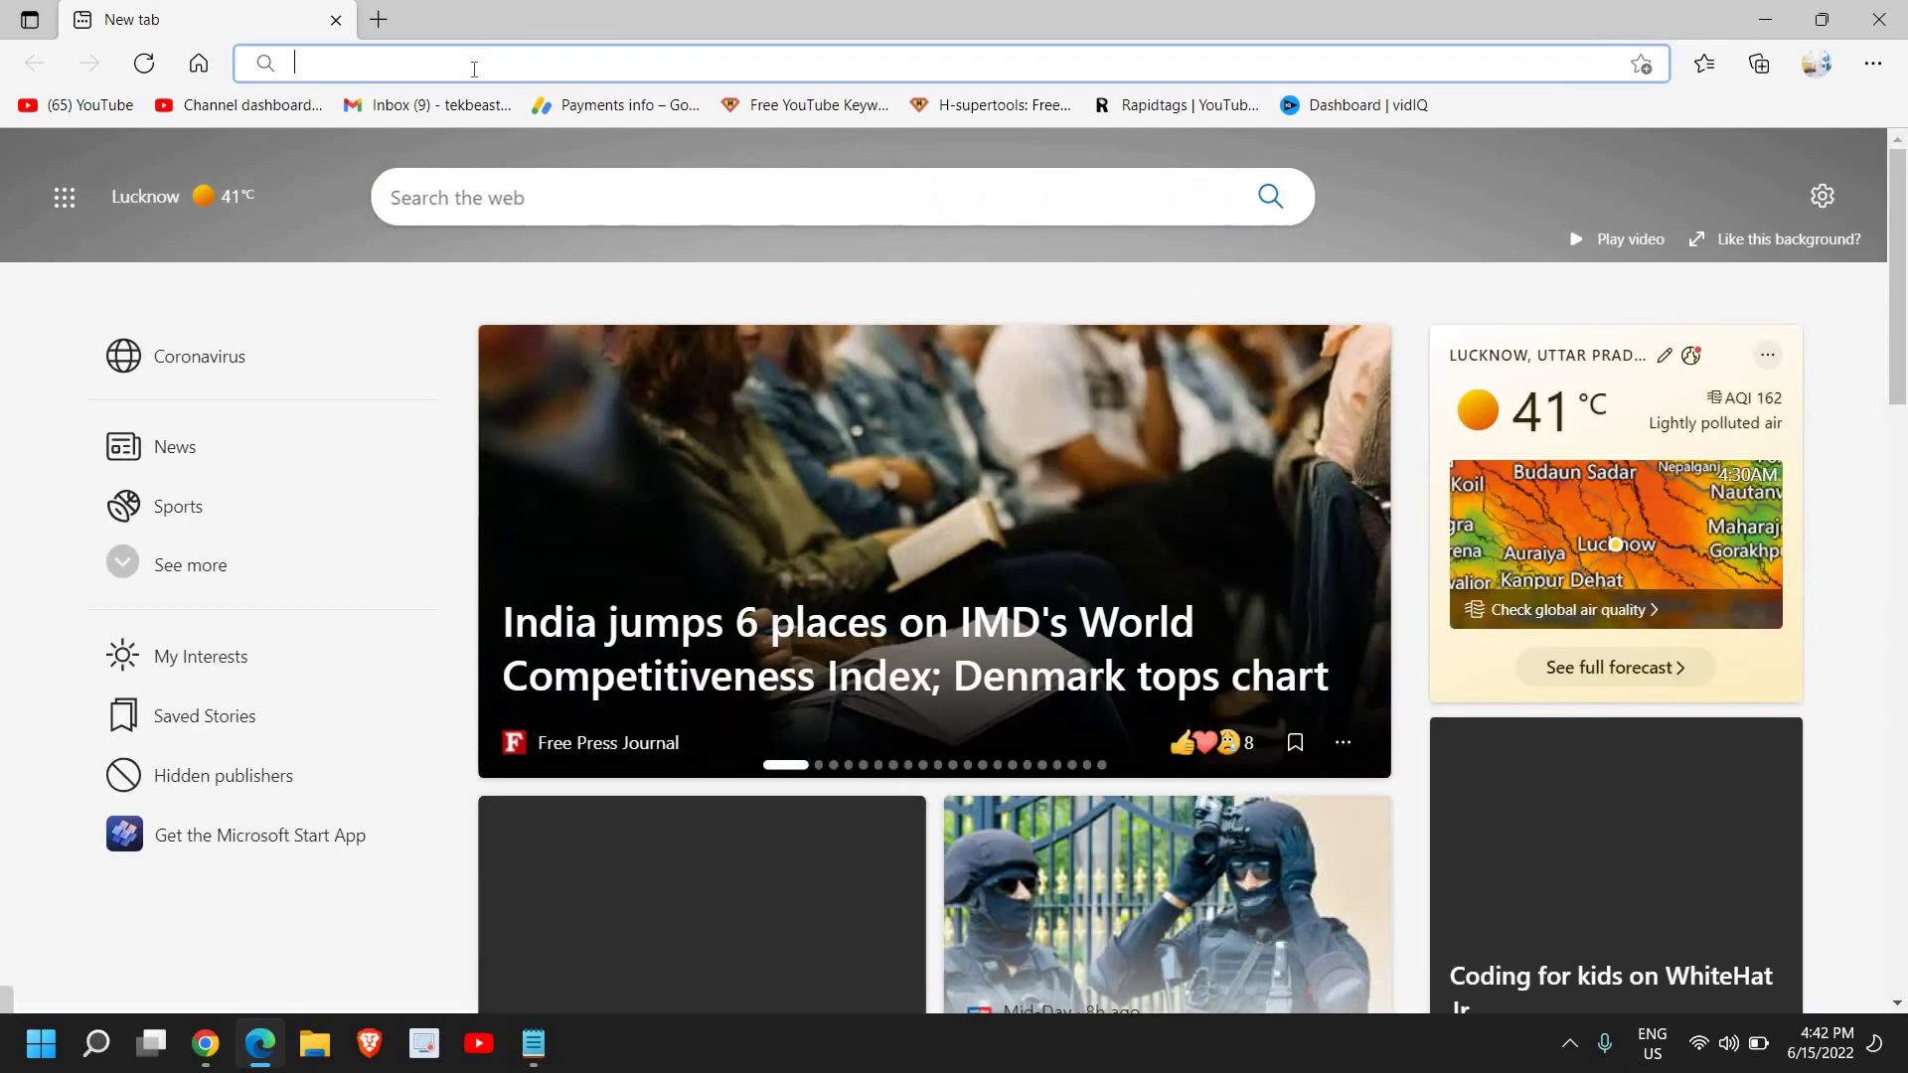
type("mozilla")
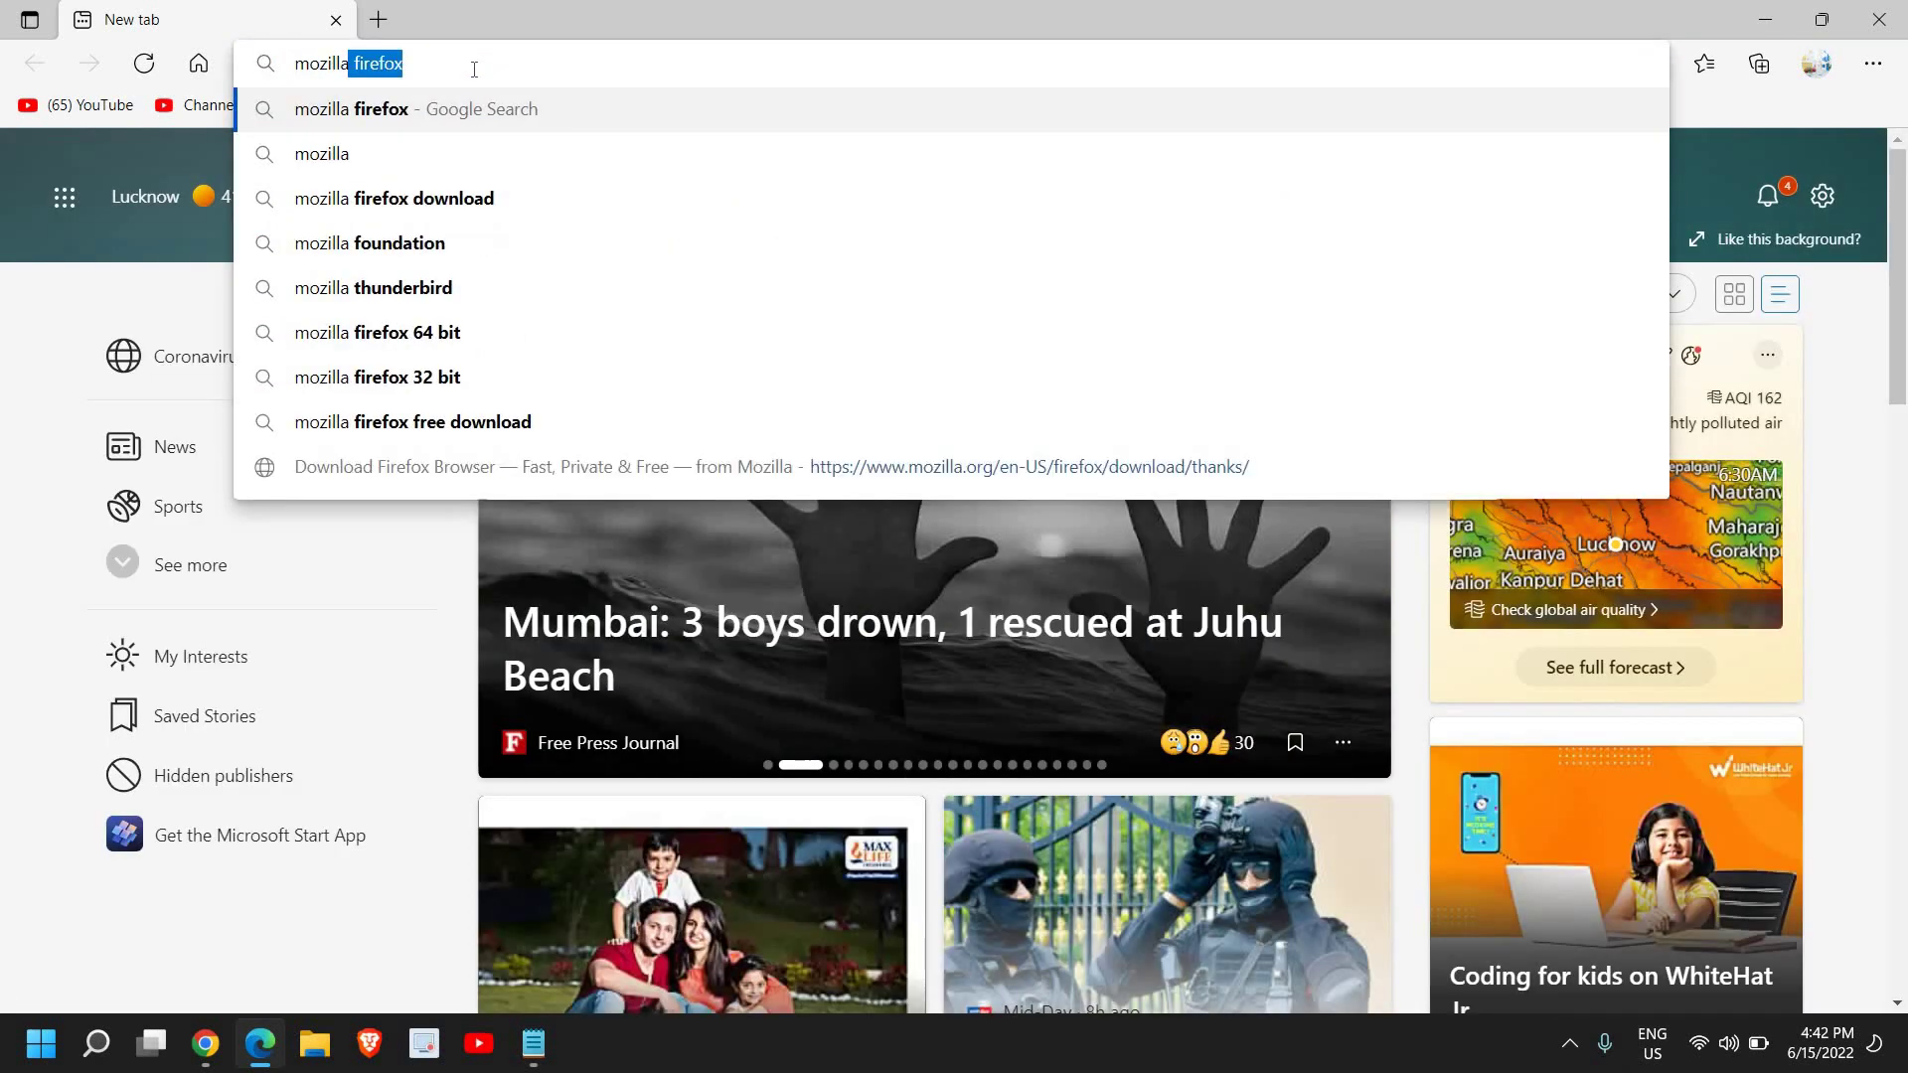
key("Return")
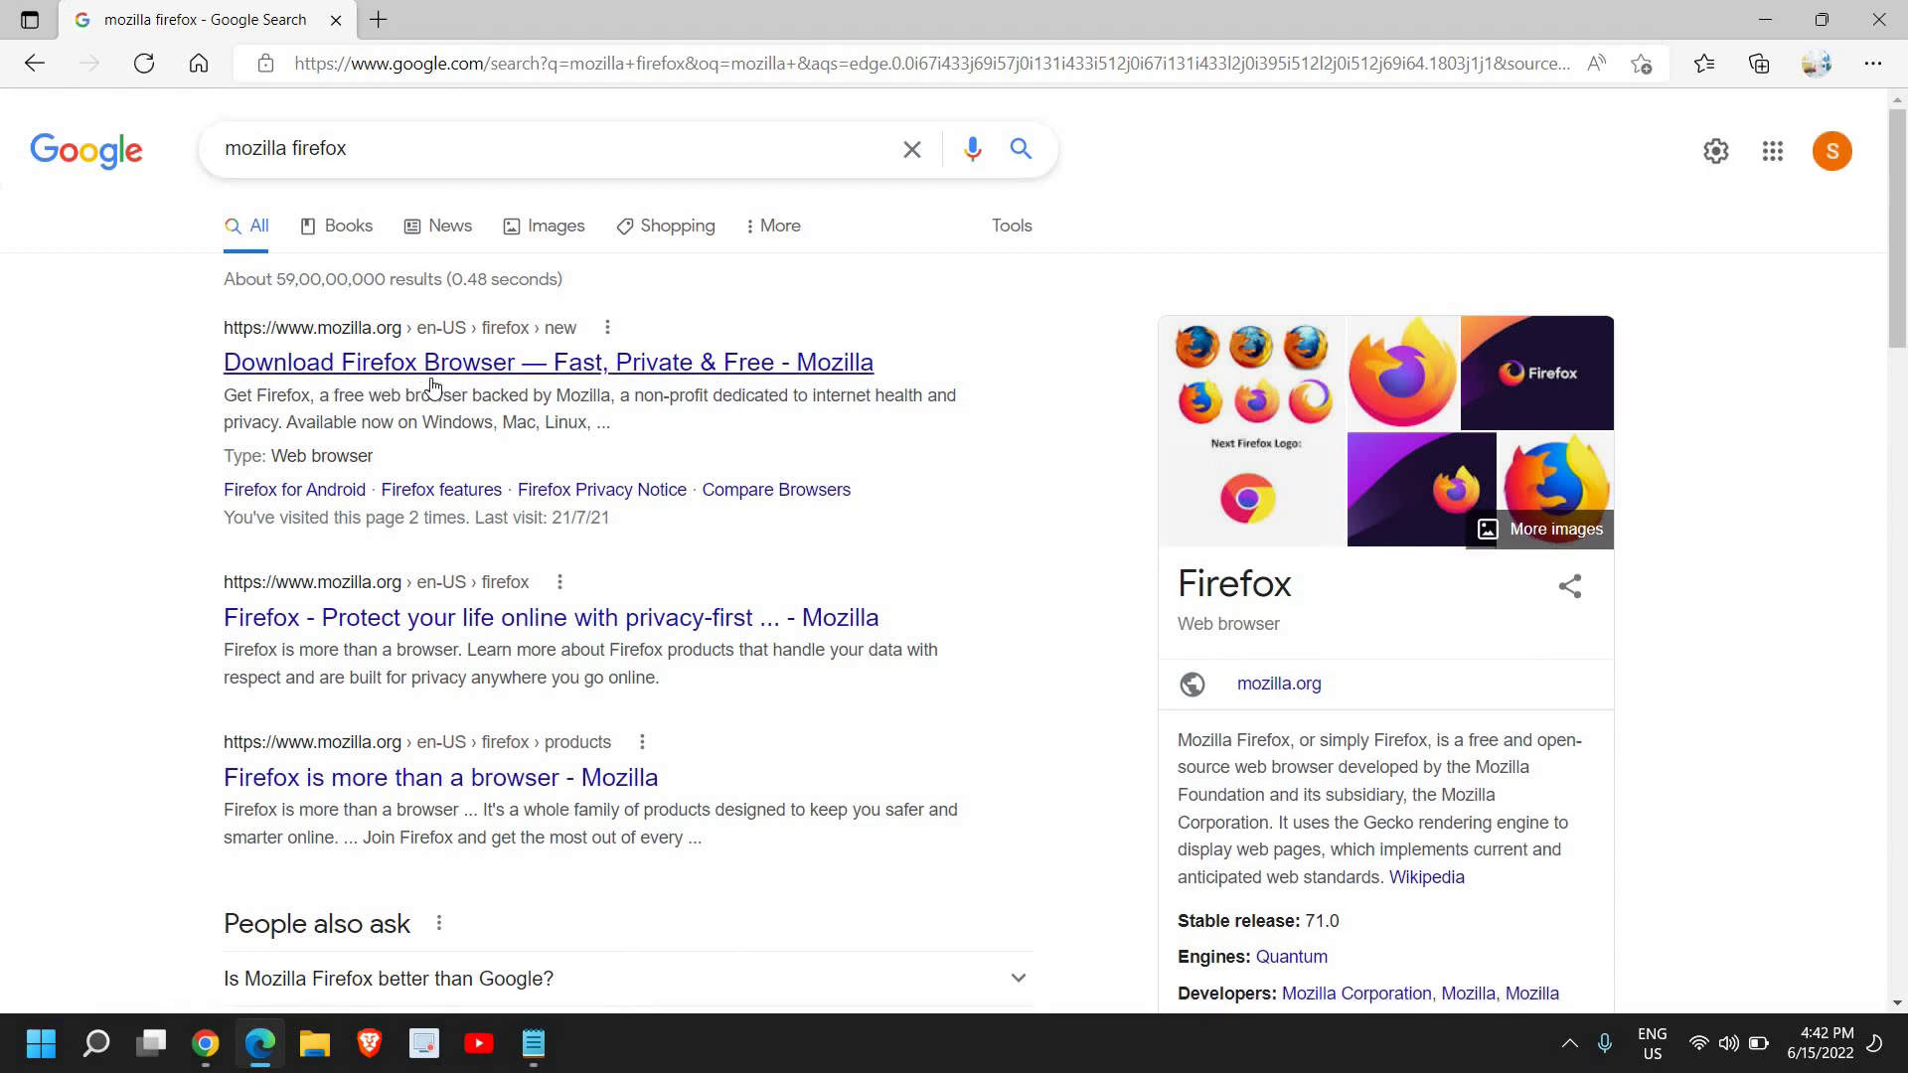
Replace the Google search with "brave" to look up the Brave browser, and close Microsoft Edge
left_click_drag(432, 151, 112, 179)
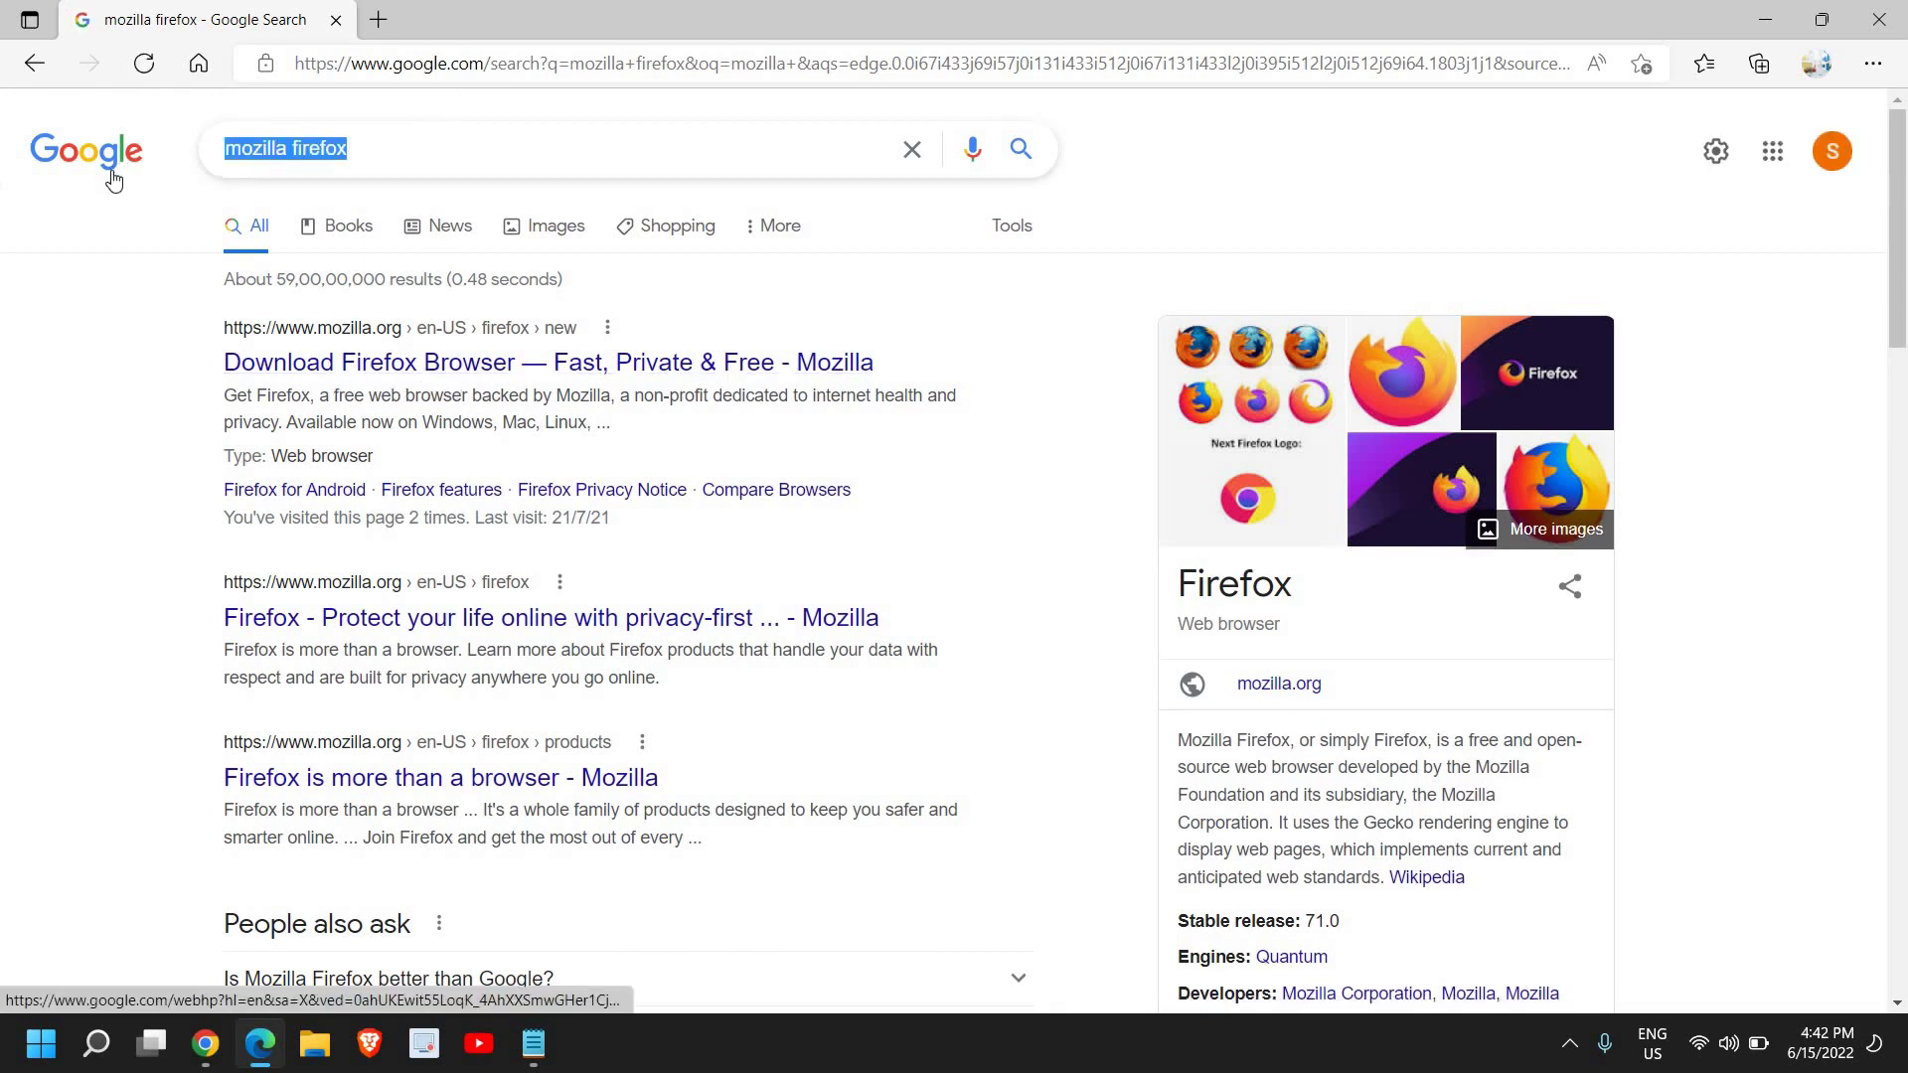
type("brave")
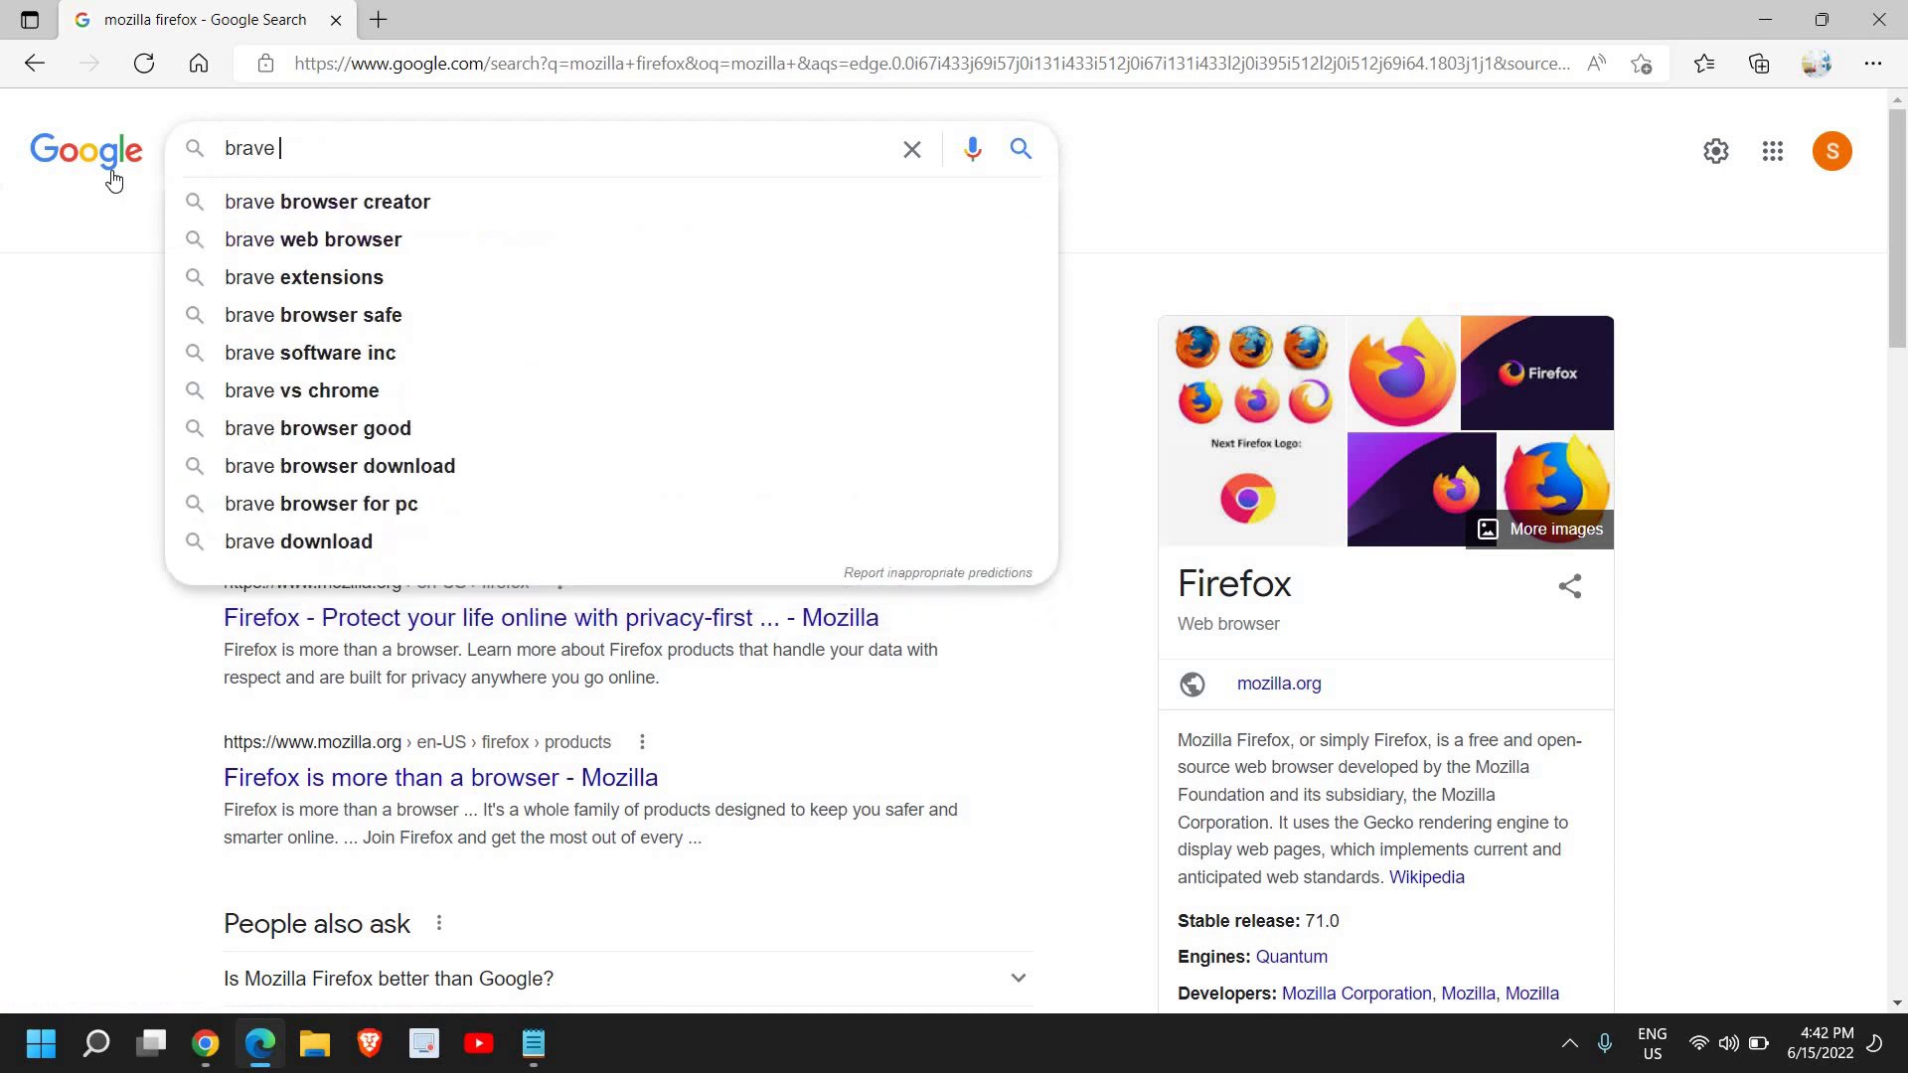
key("Return")
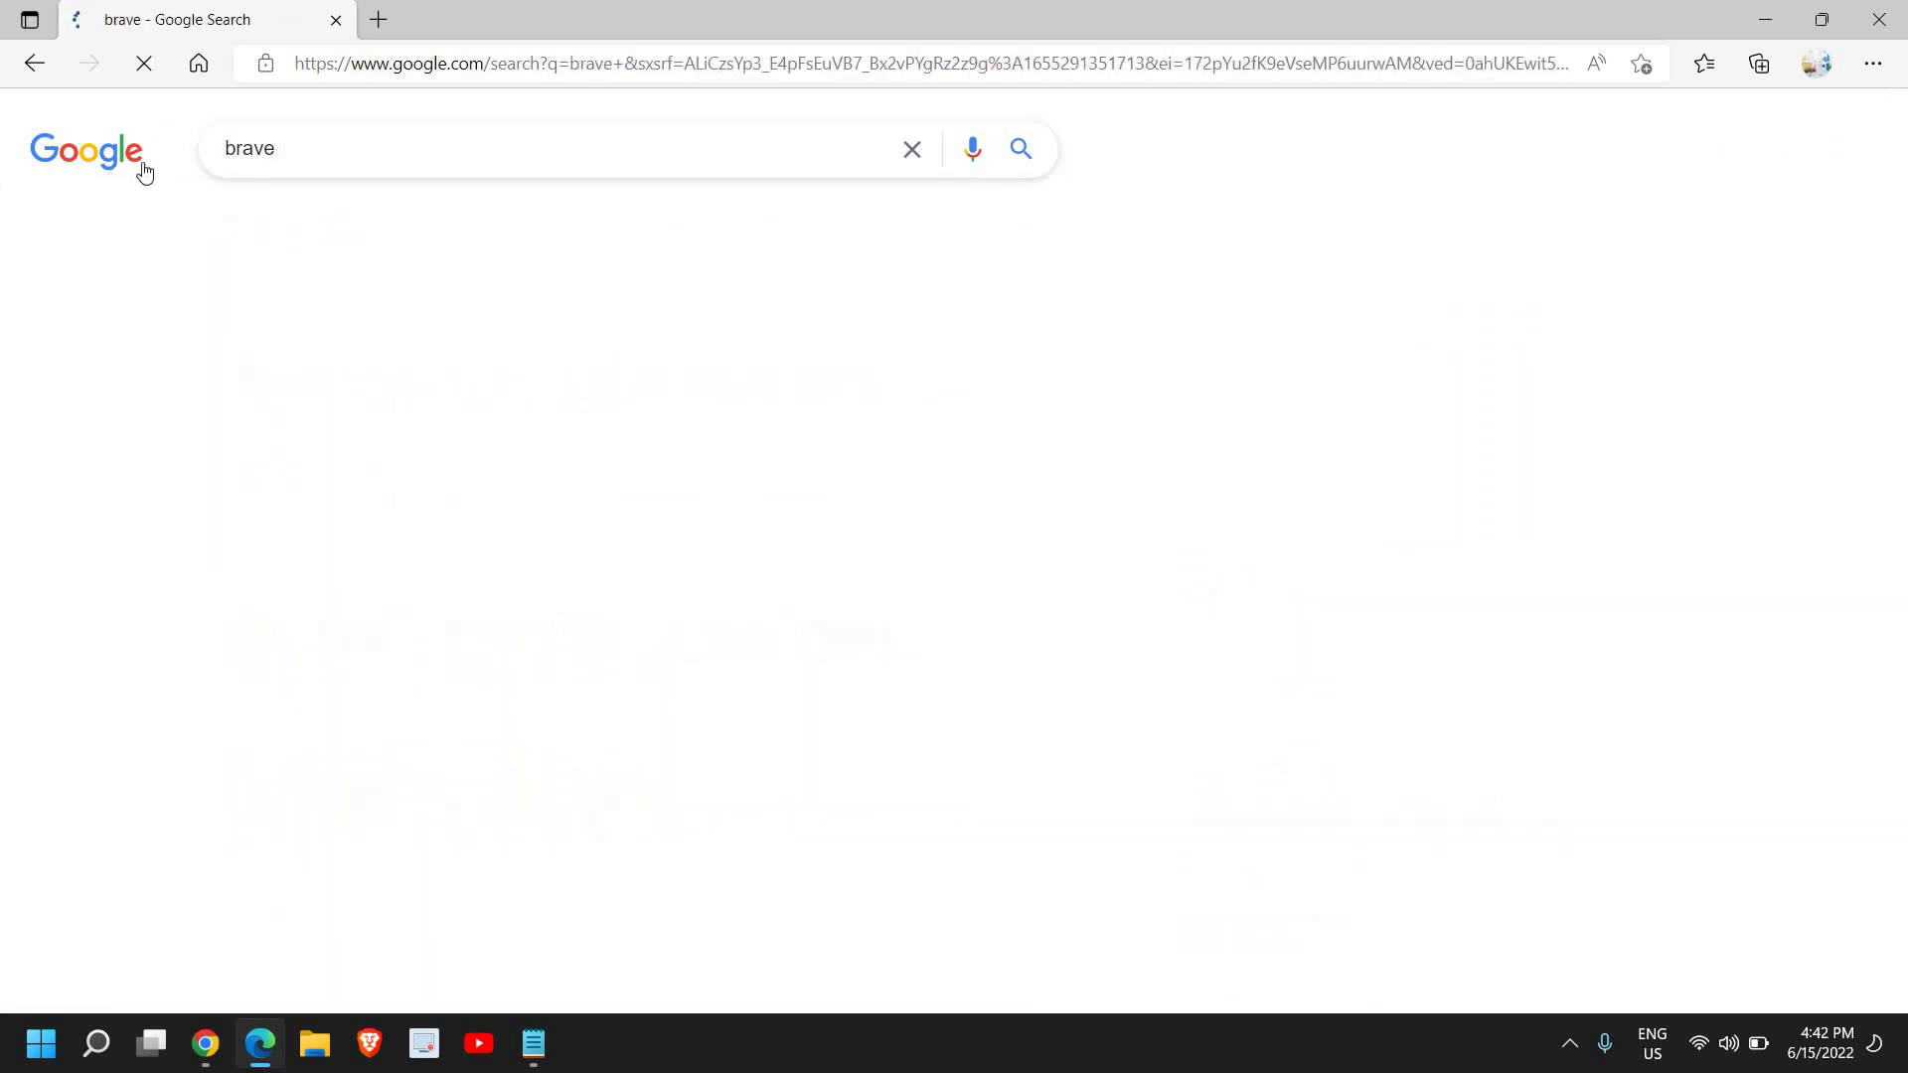
left_click(370, 149)
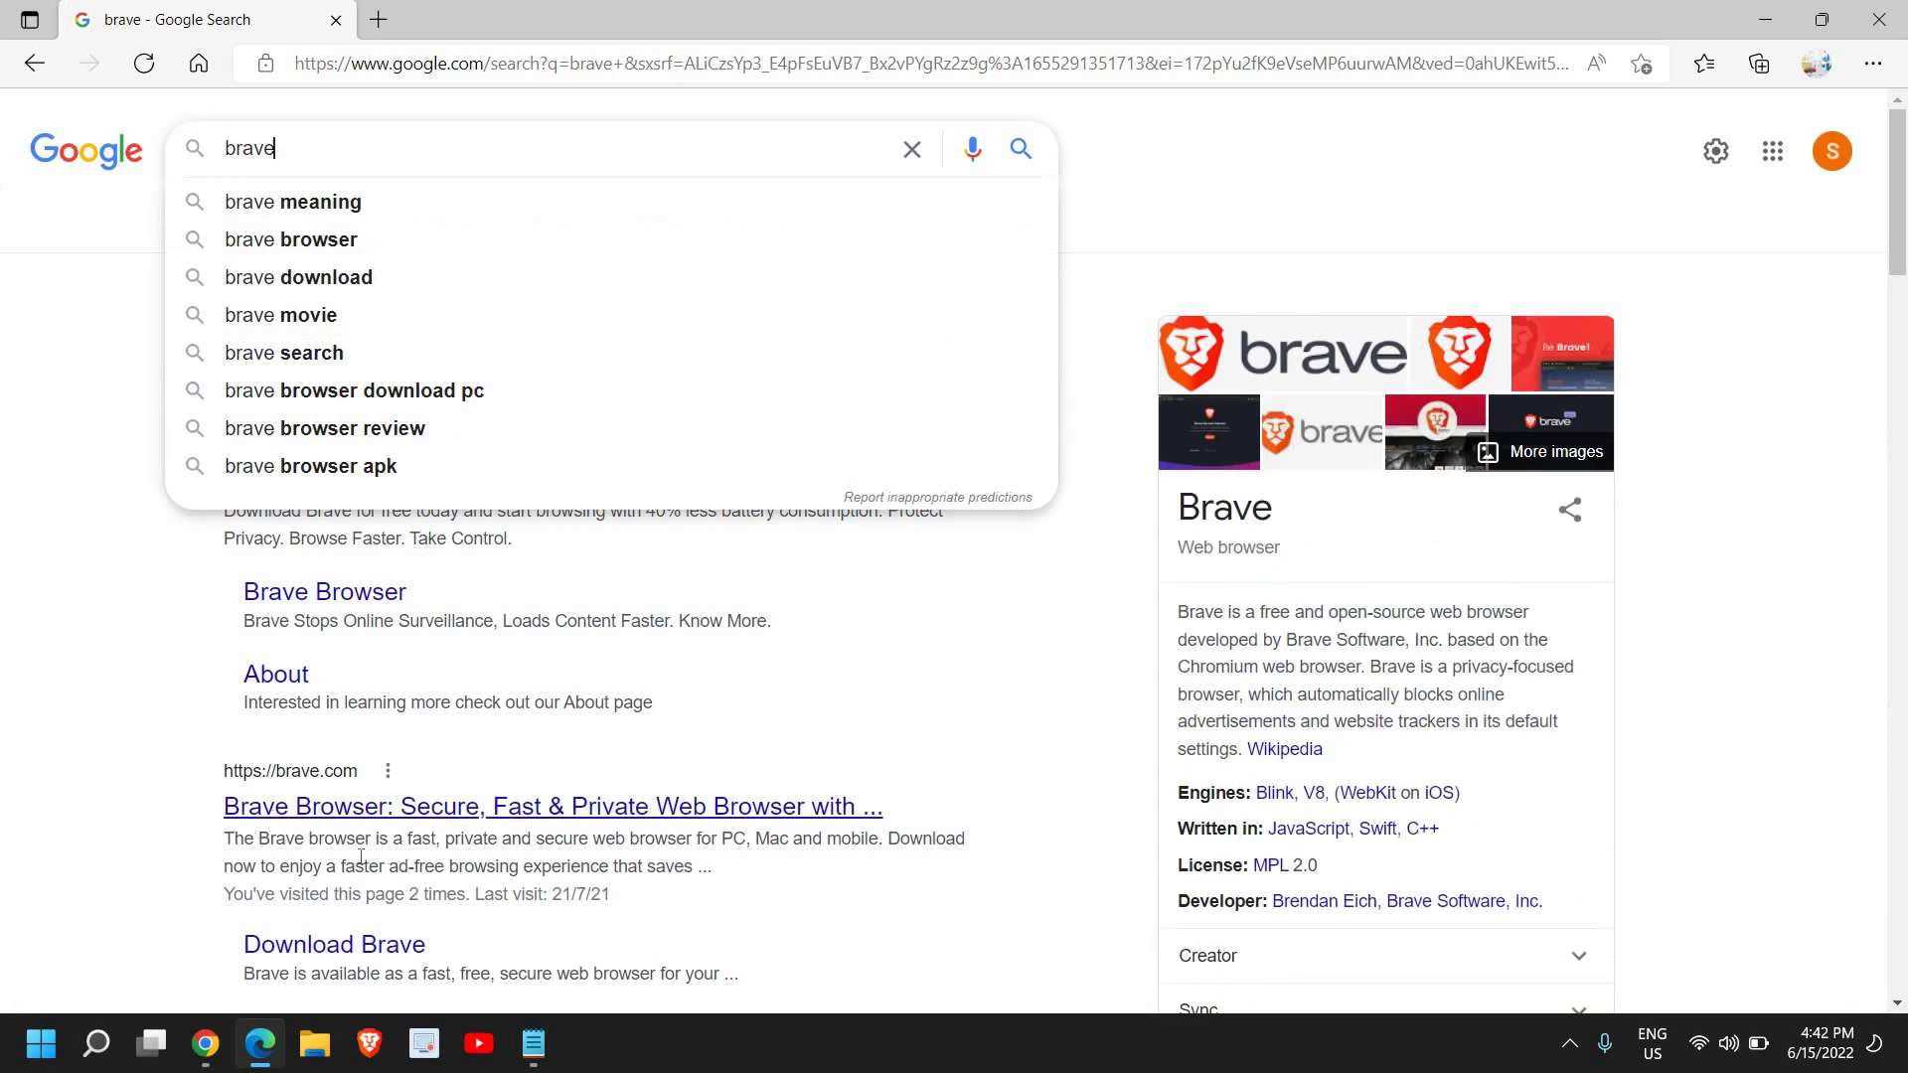
left_click_drag(303, 868, 314, 868)
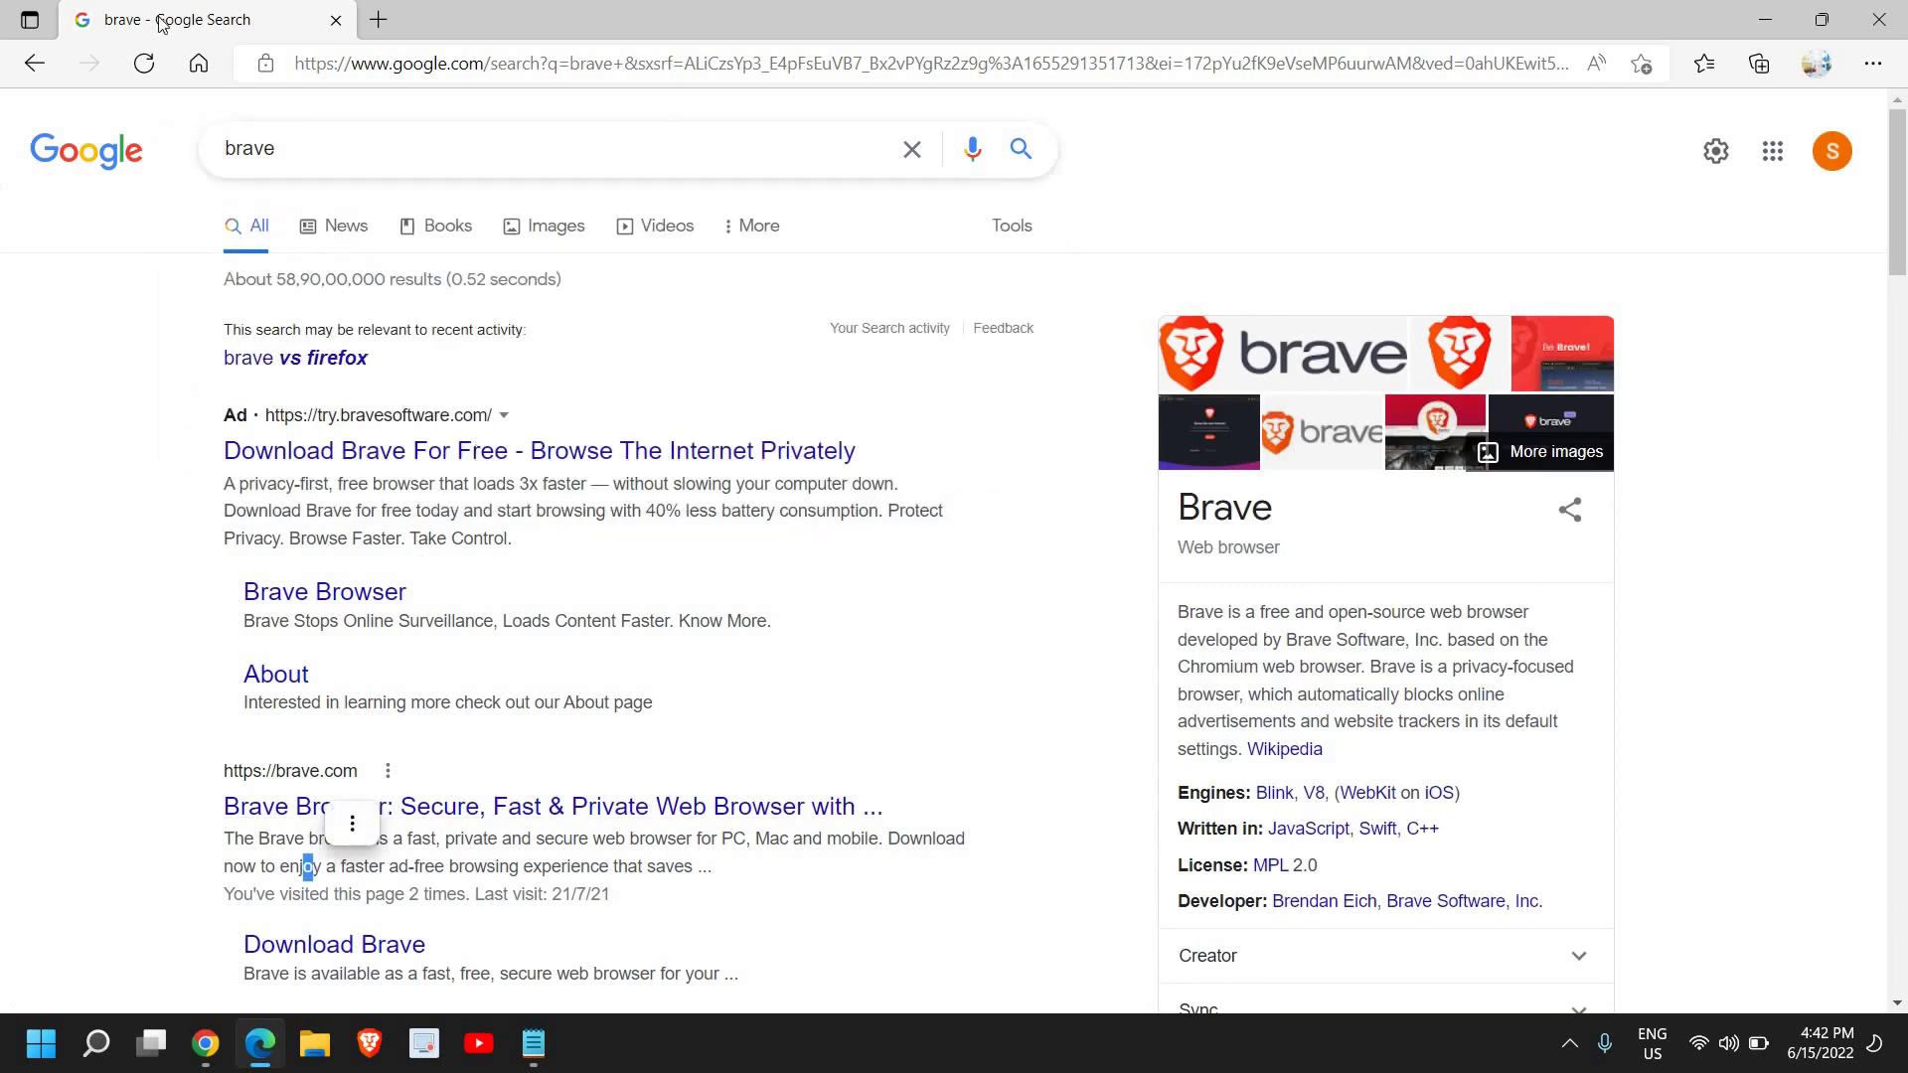
left_click(66, 161)
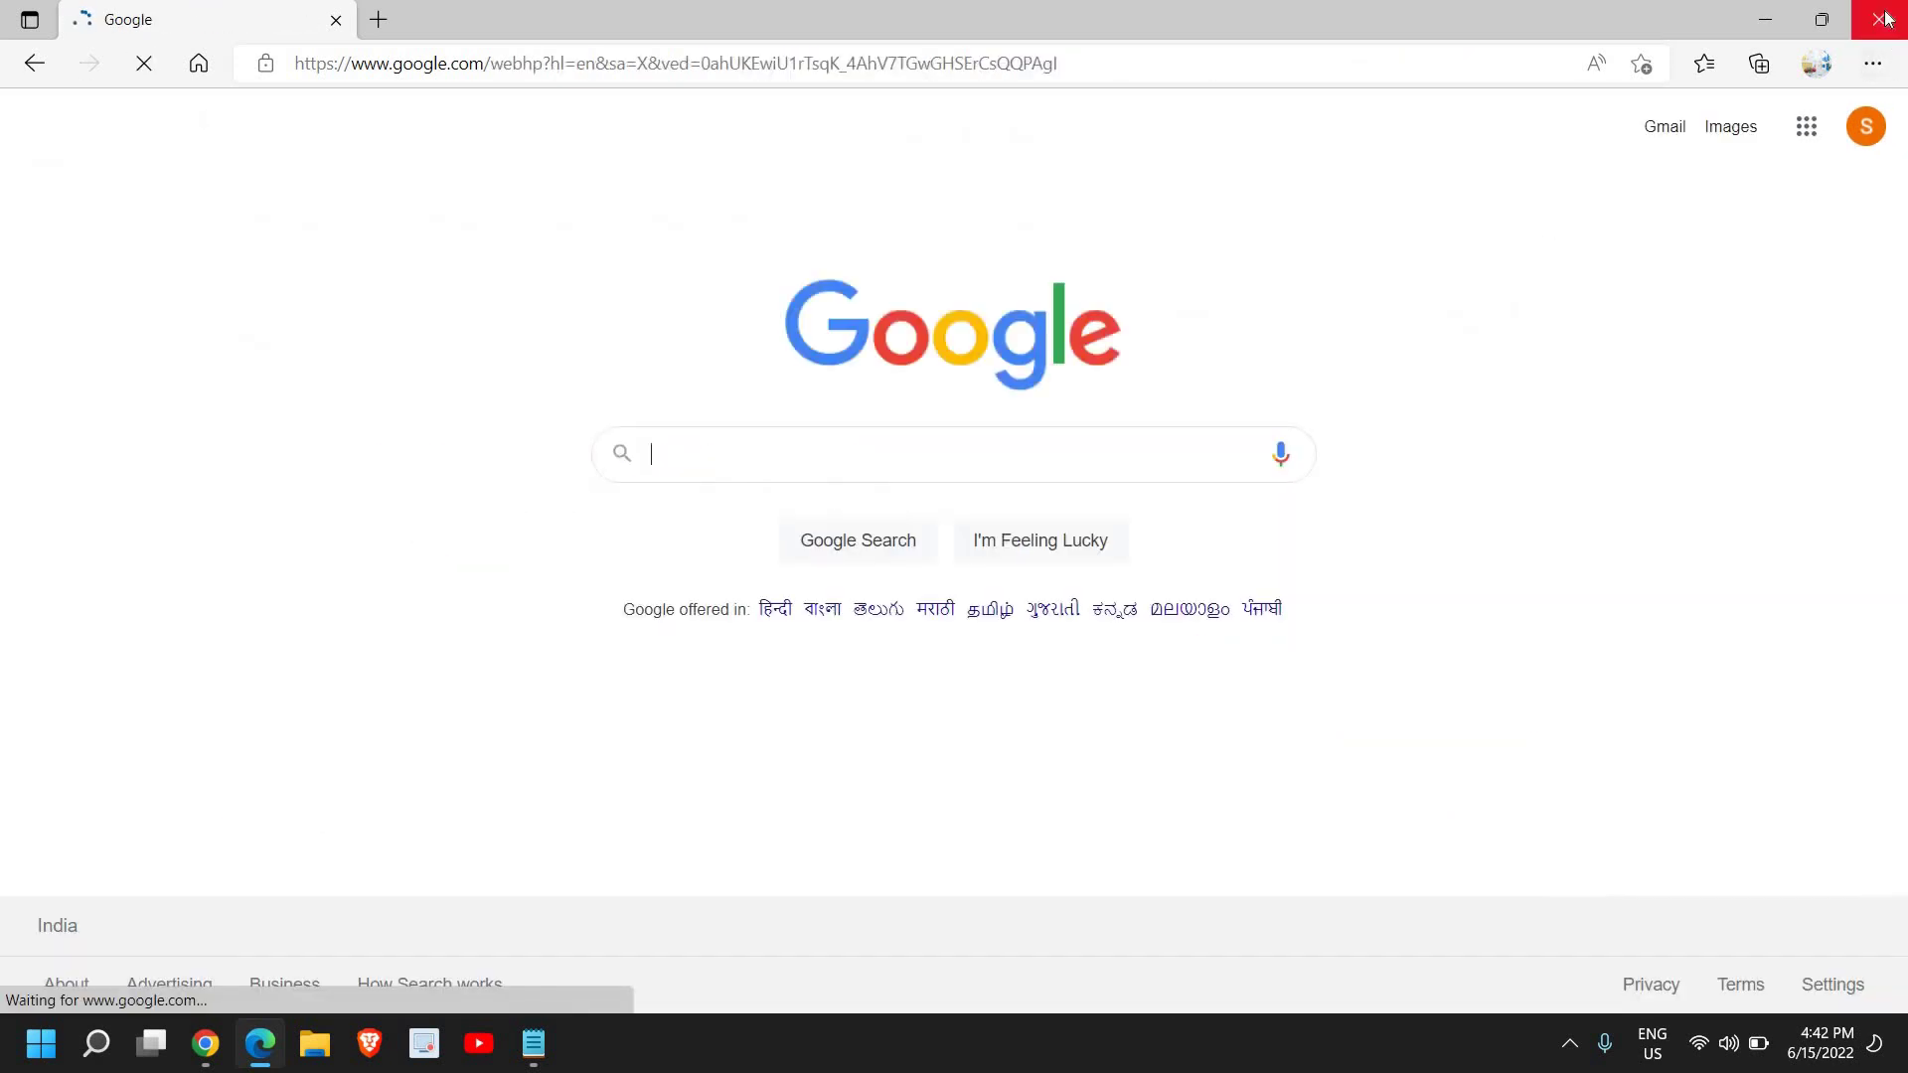
left_click(1880, 18)
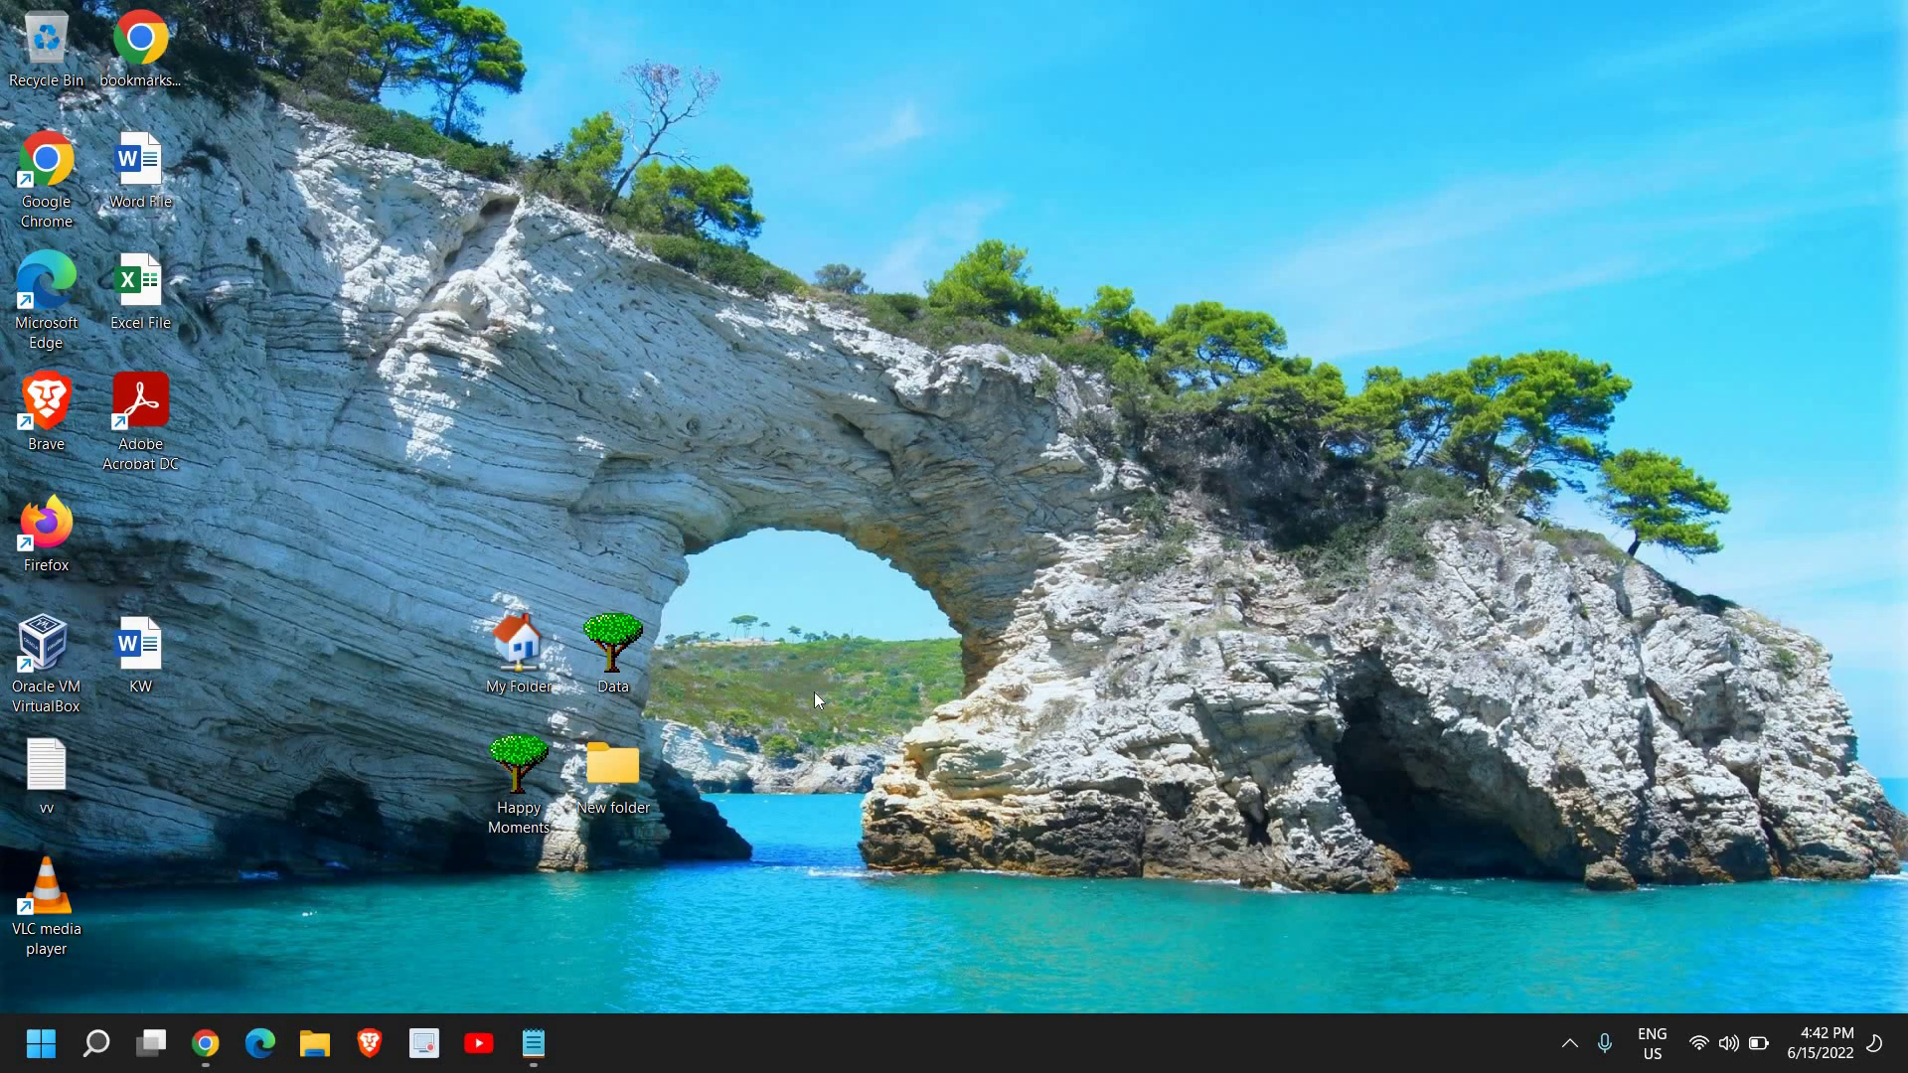
Search Windows for "user", view the settings page for adding, editing or removing other users, and close Settings
left_click(93, 1044)
type("user")
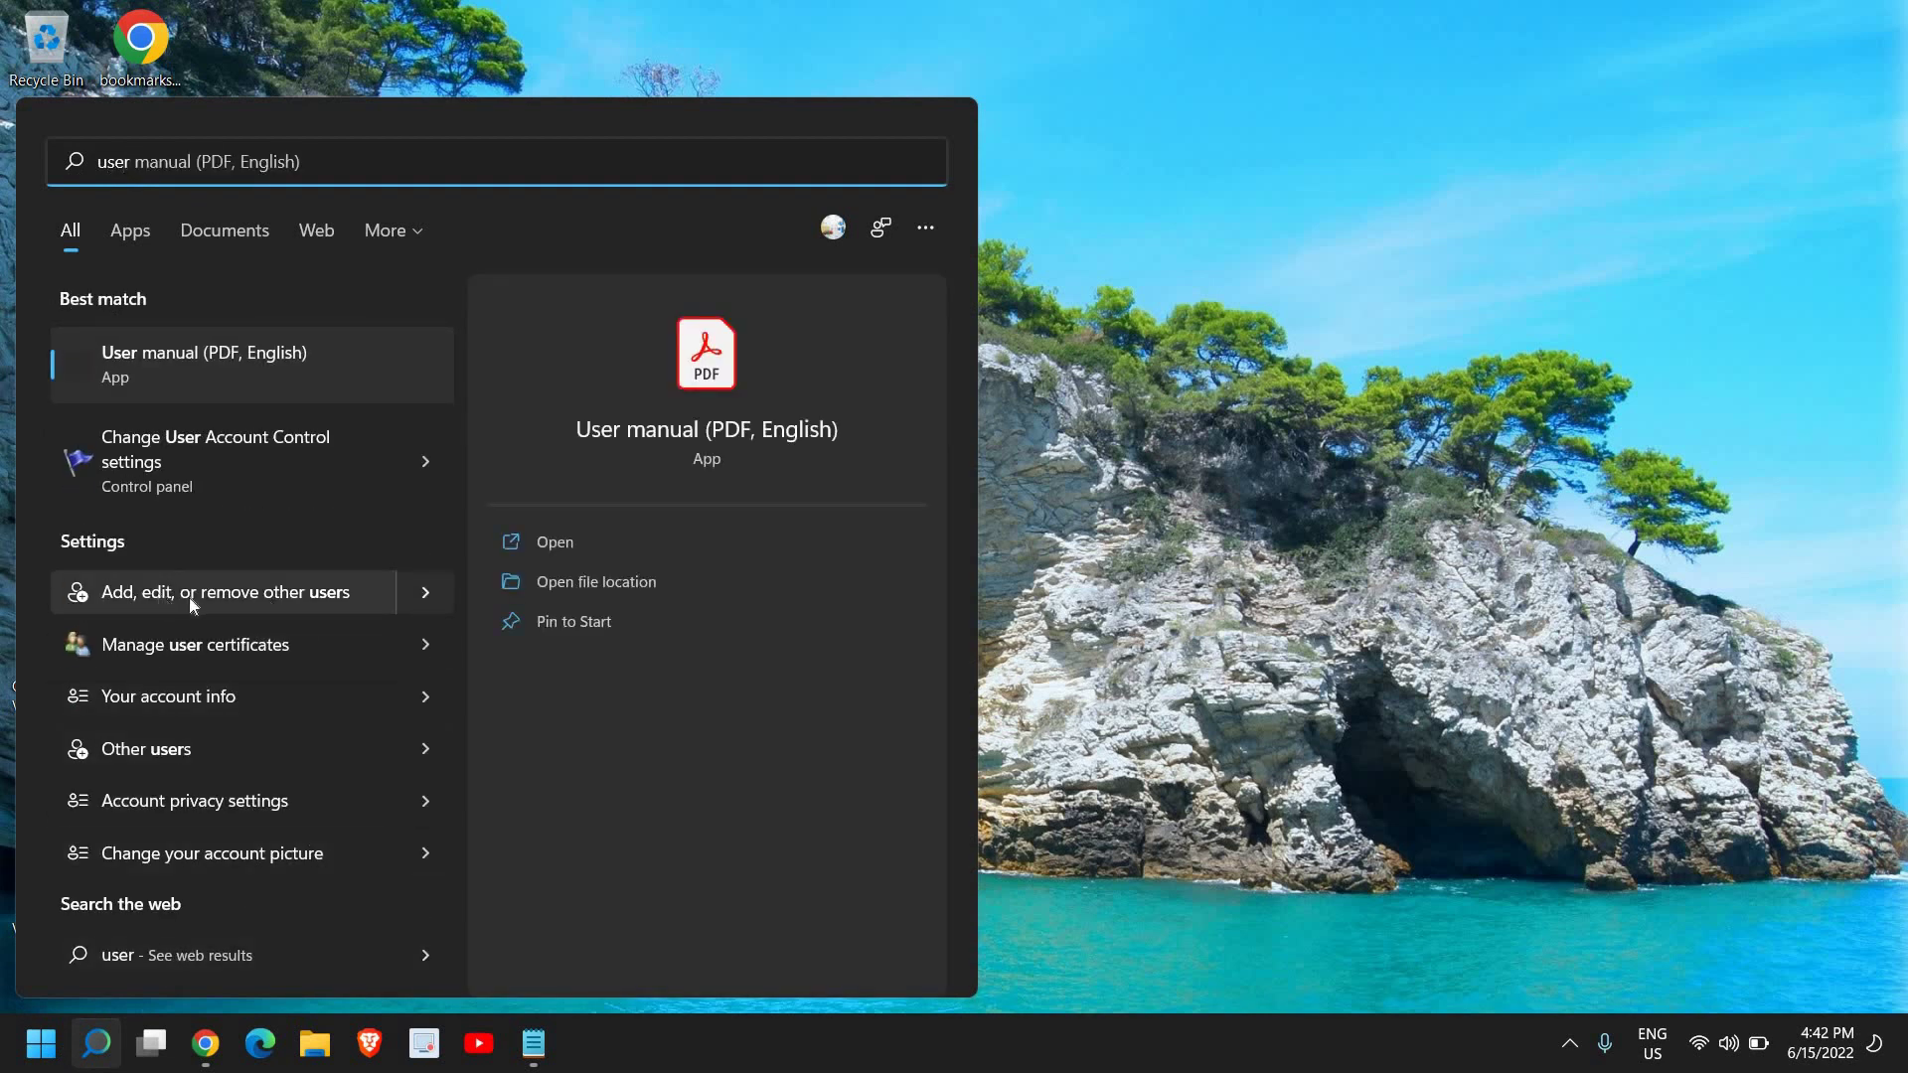
left_click(255, 600)
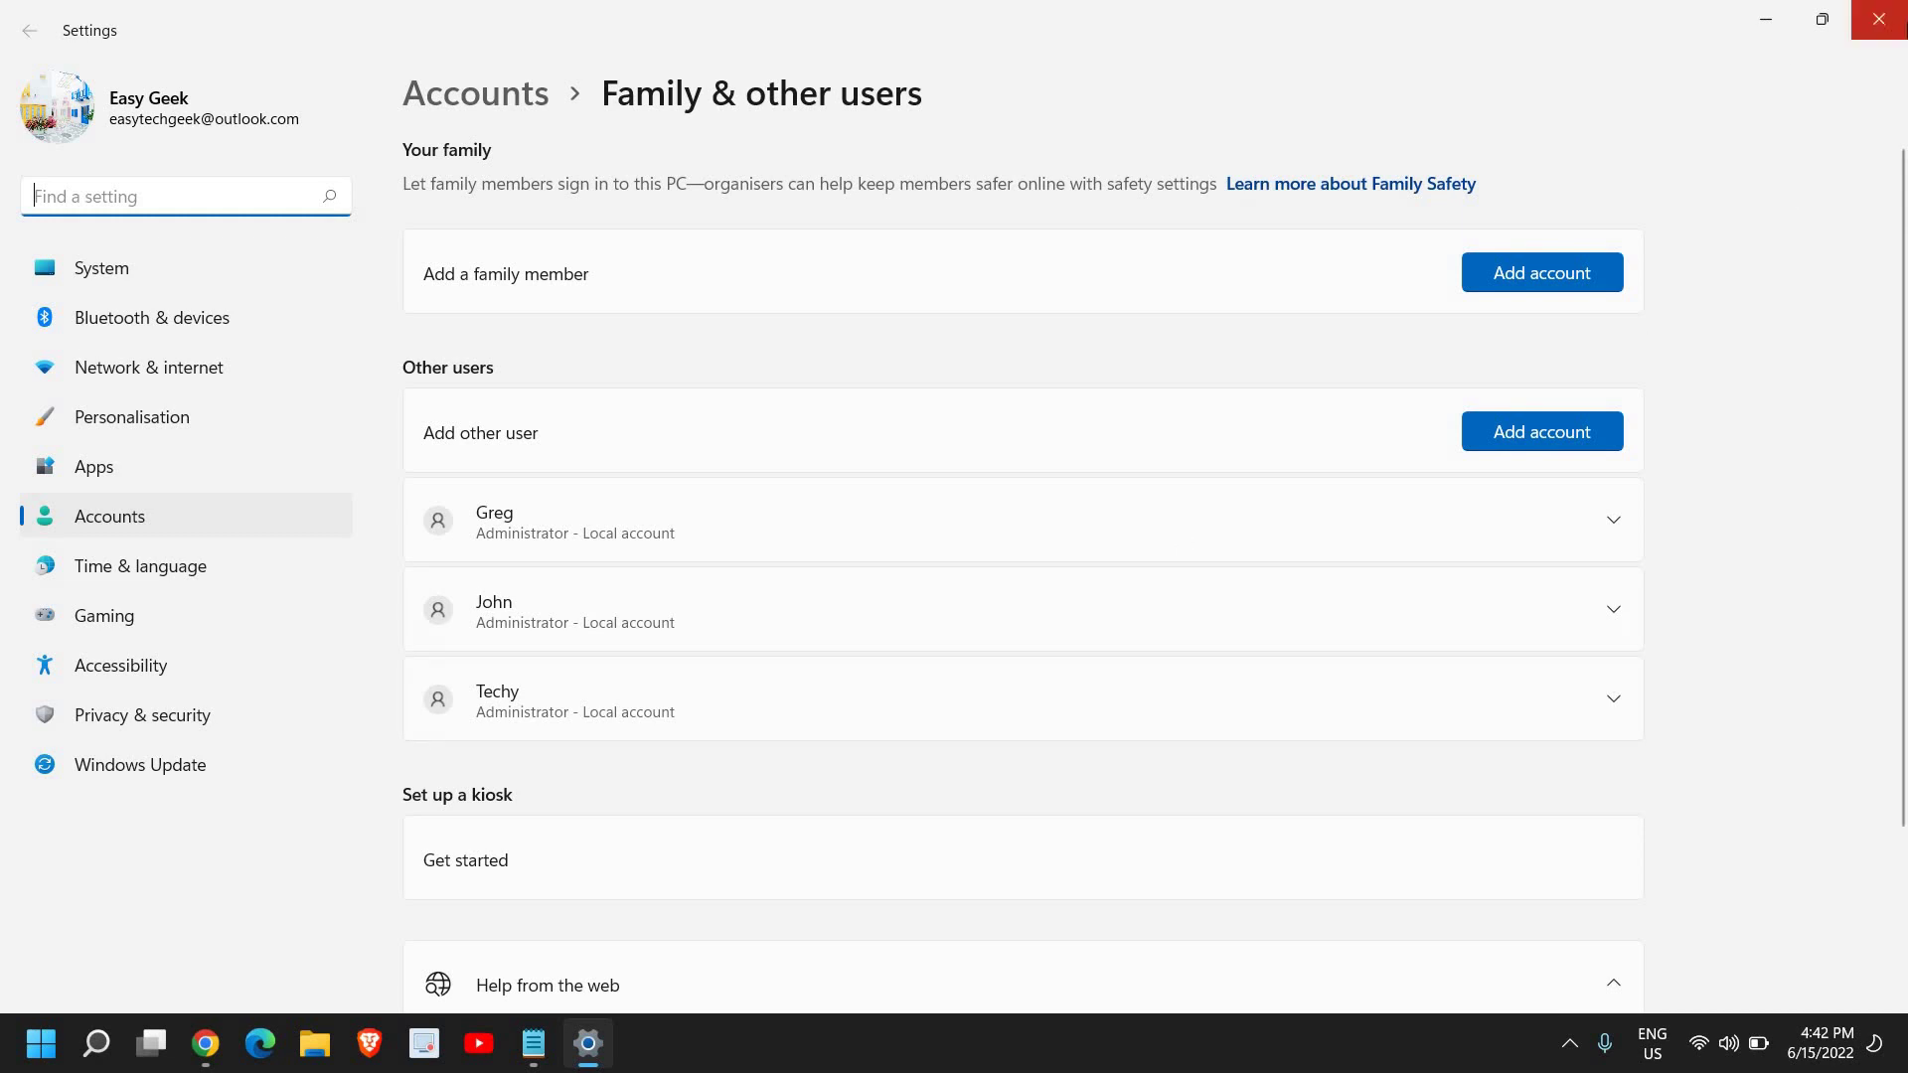
left_click(1878, 19)
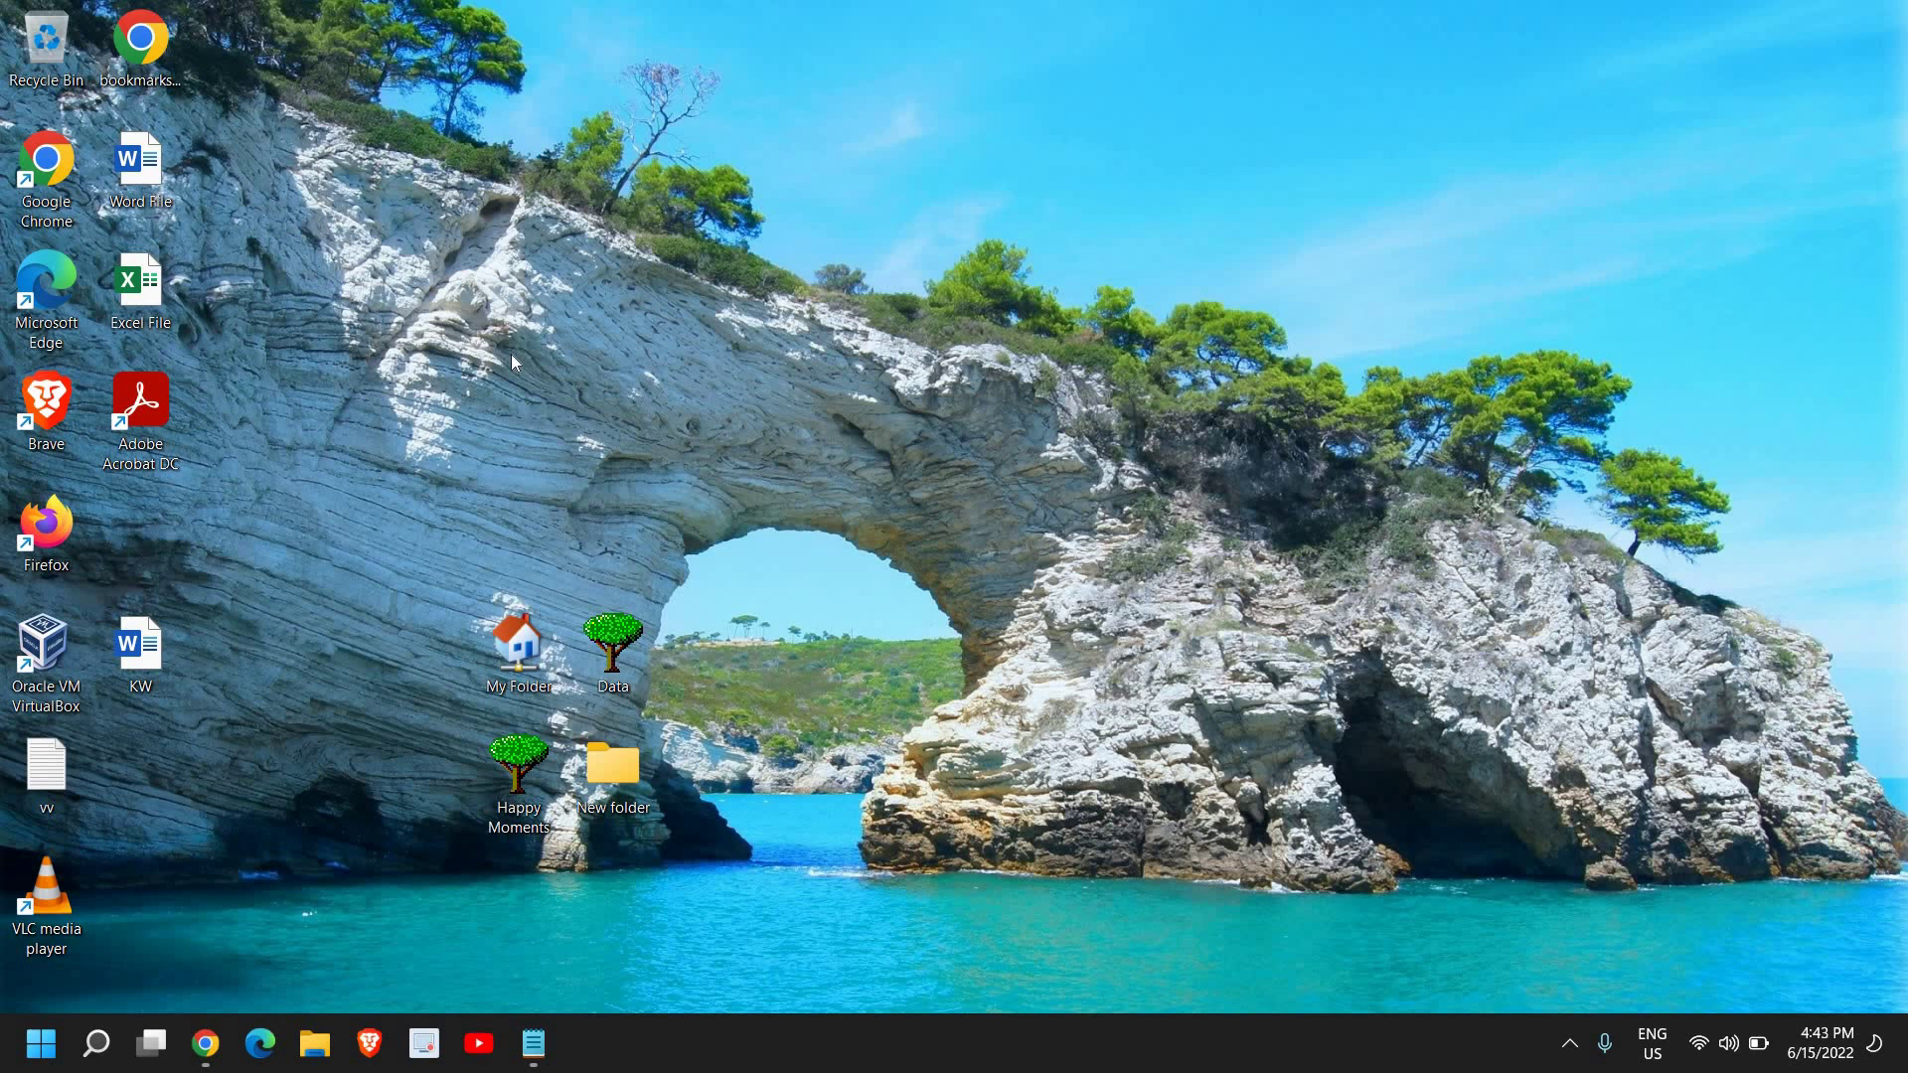
Open Programs and Features by running APPWIZ.CPL from the Run dialog
key("super+r")
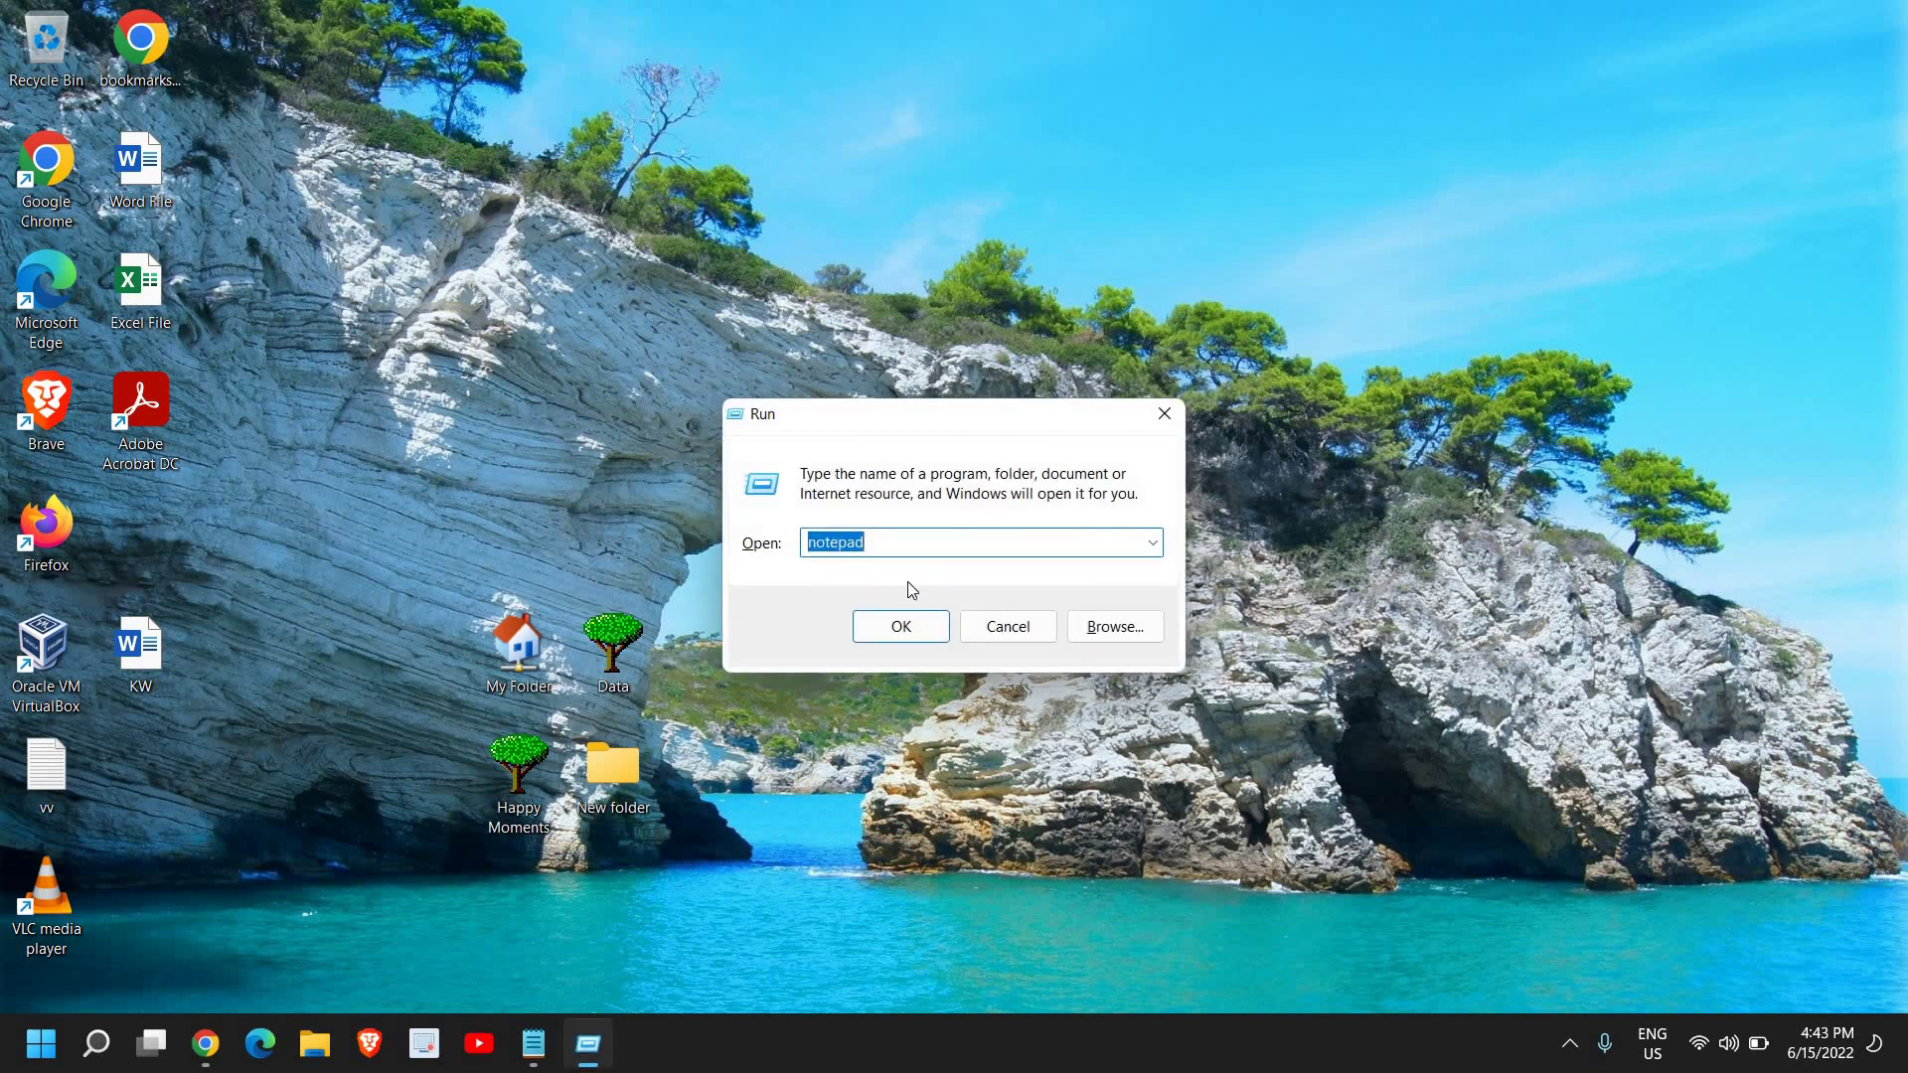
right_click(36, 1048)
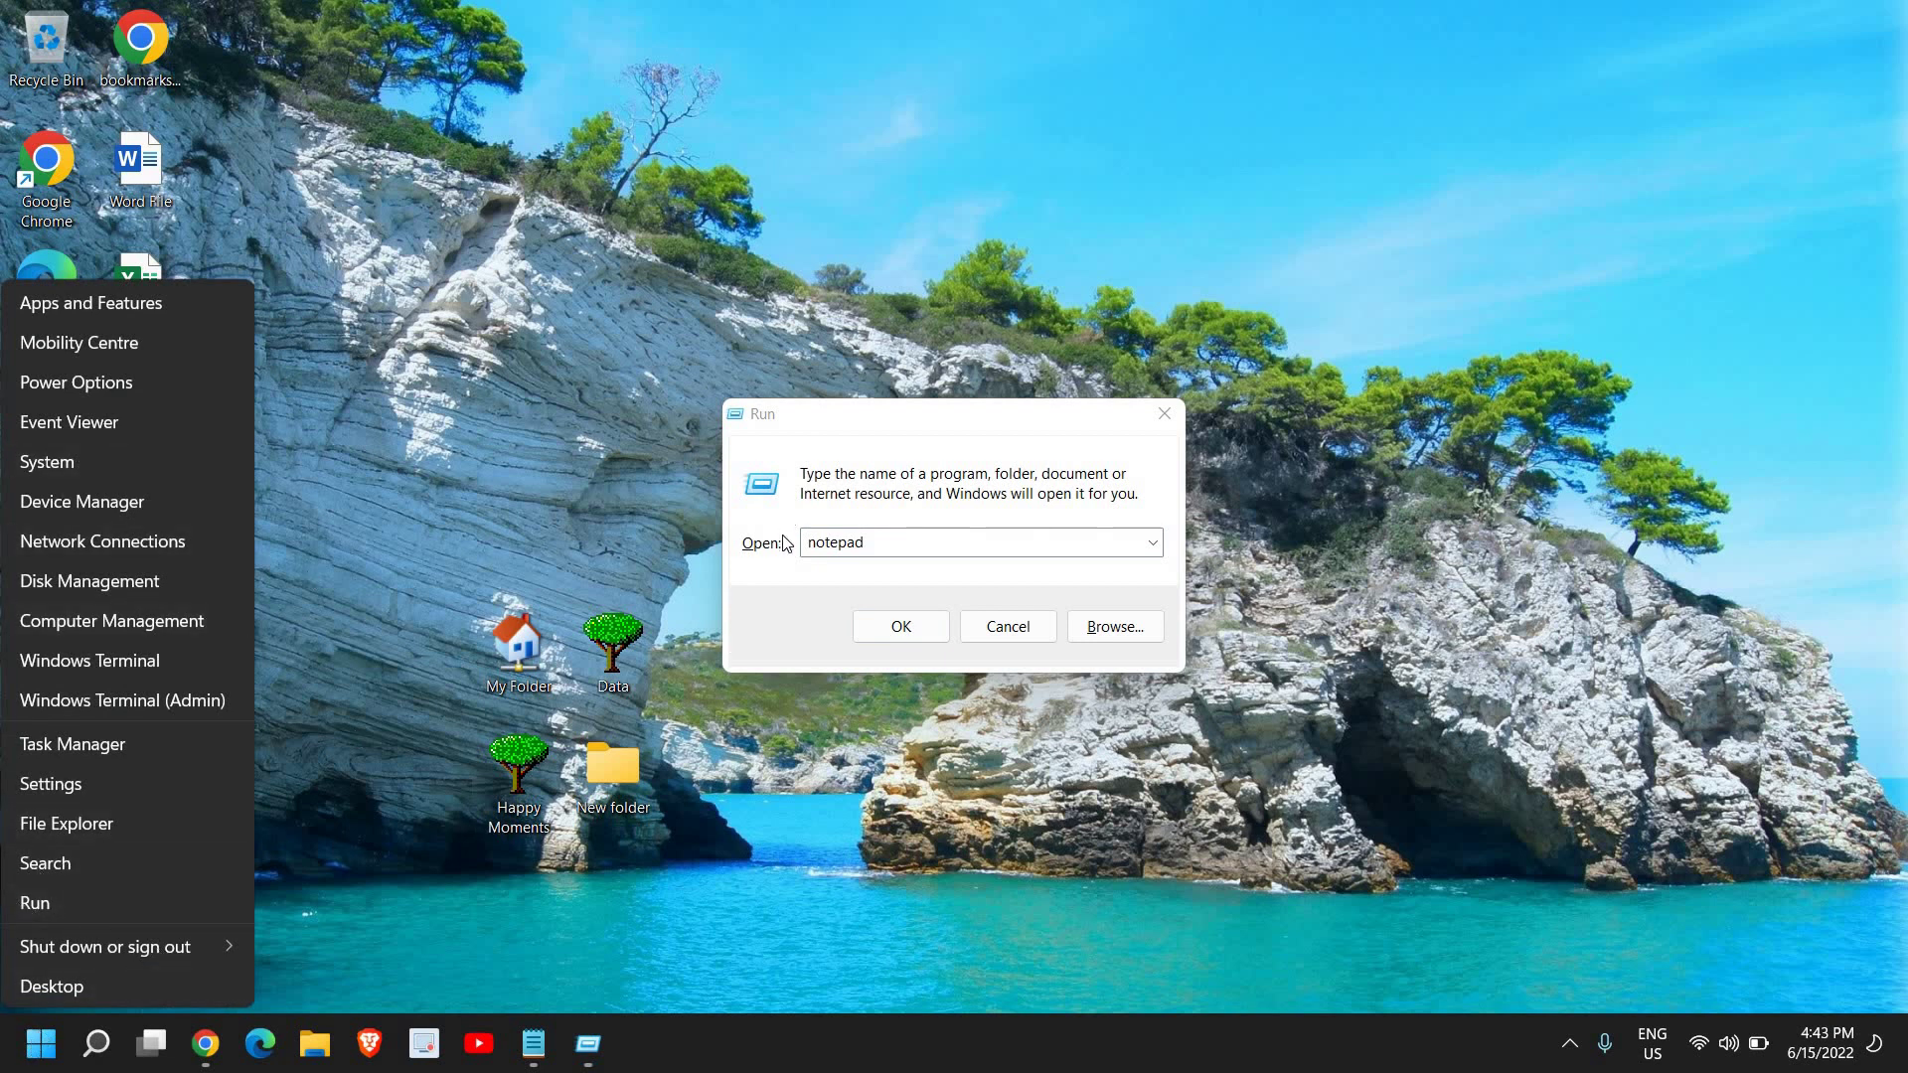
left_click(890, 546)
type("app")
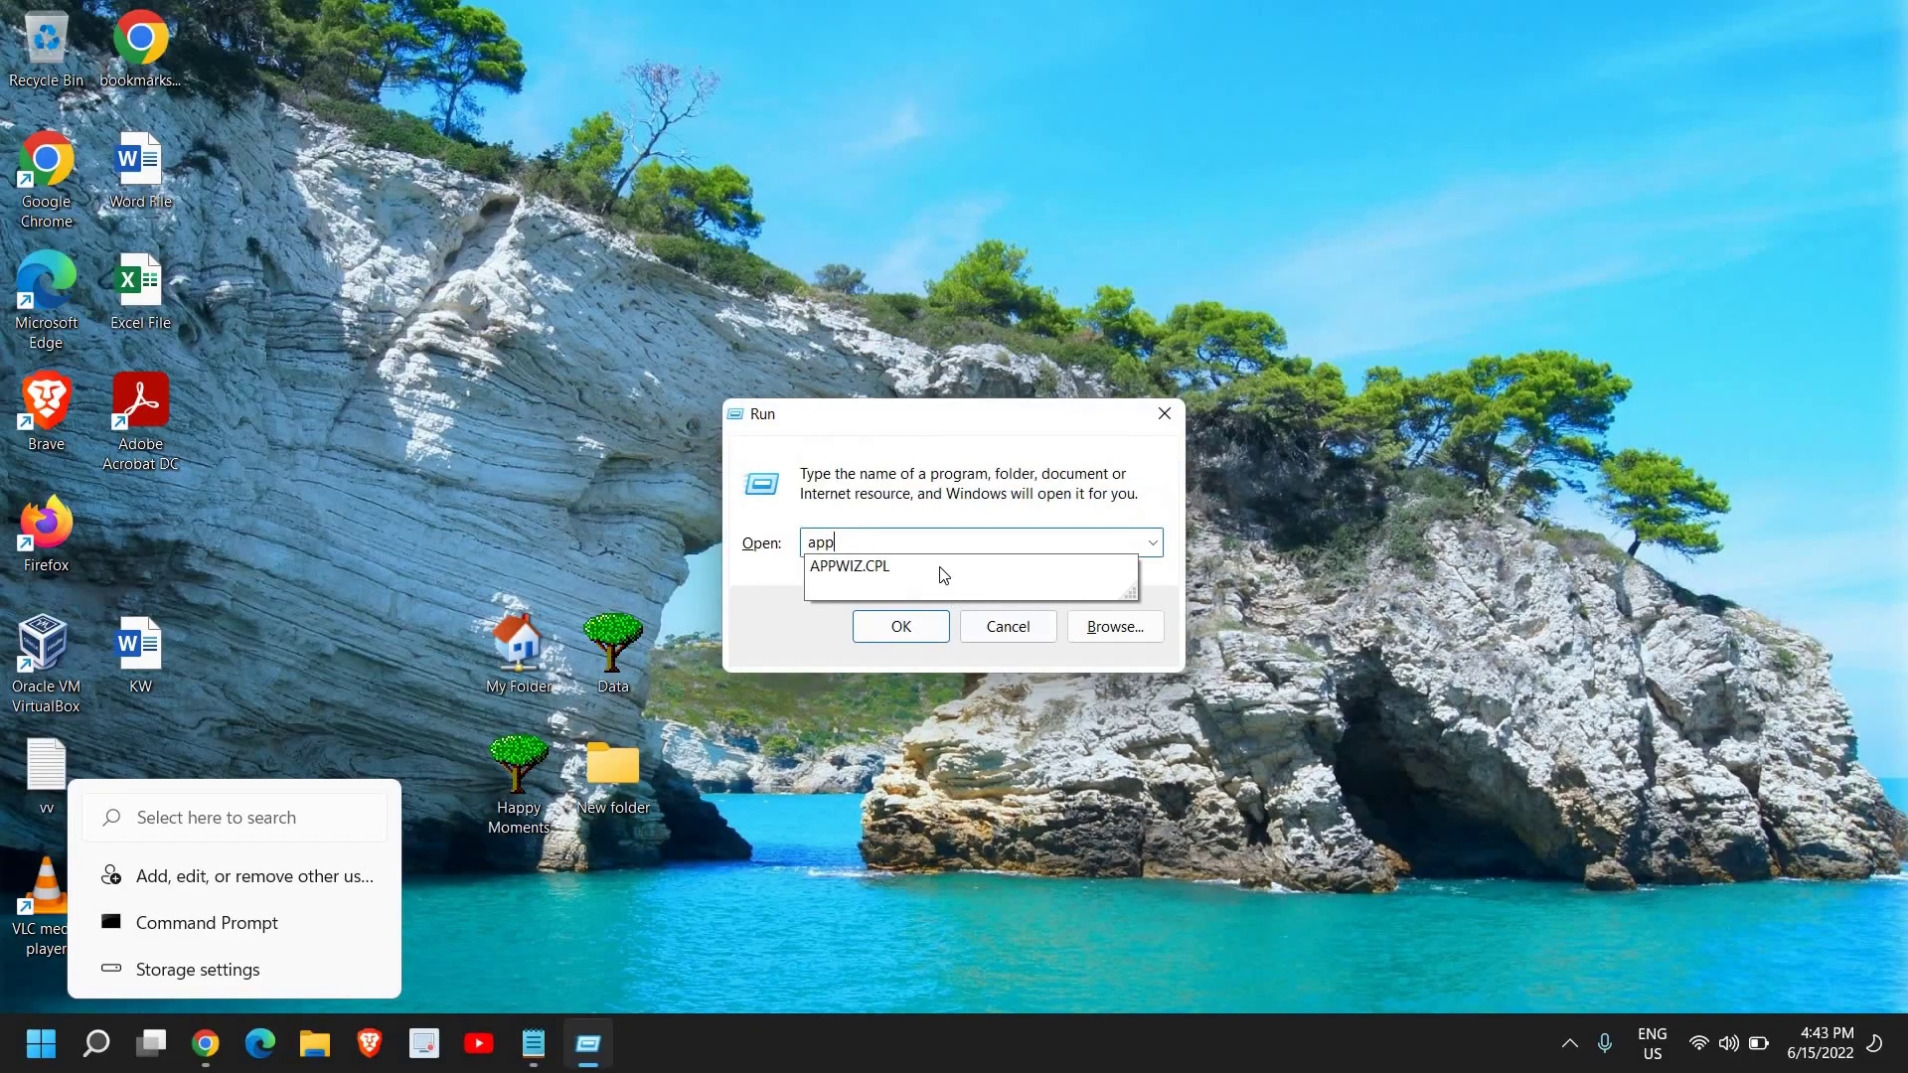
left_click(953, 595)
left_click(915, 545)
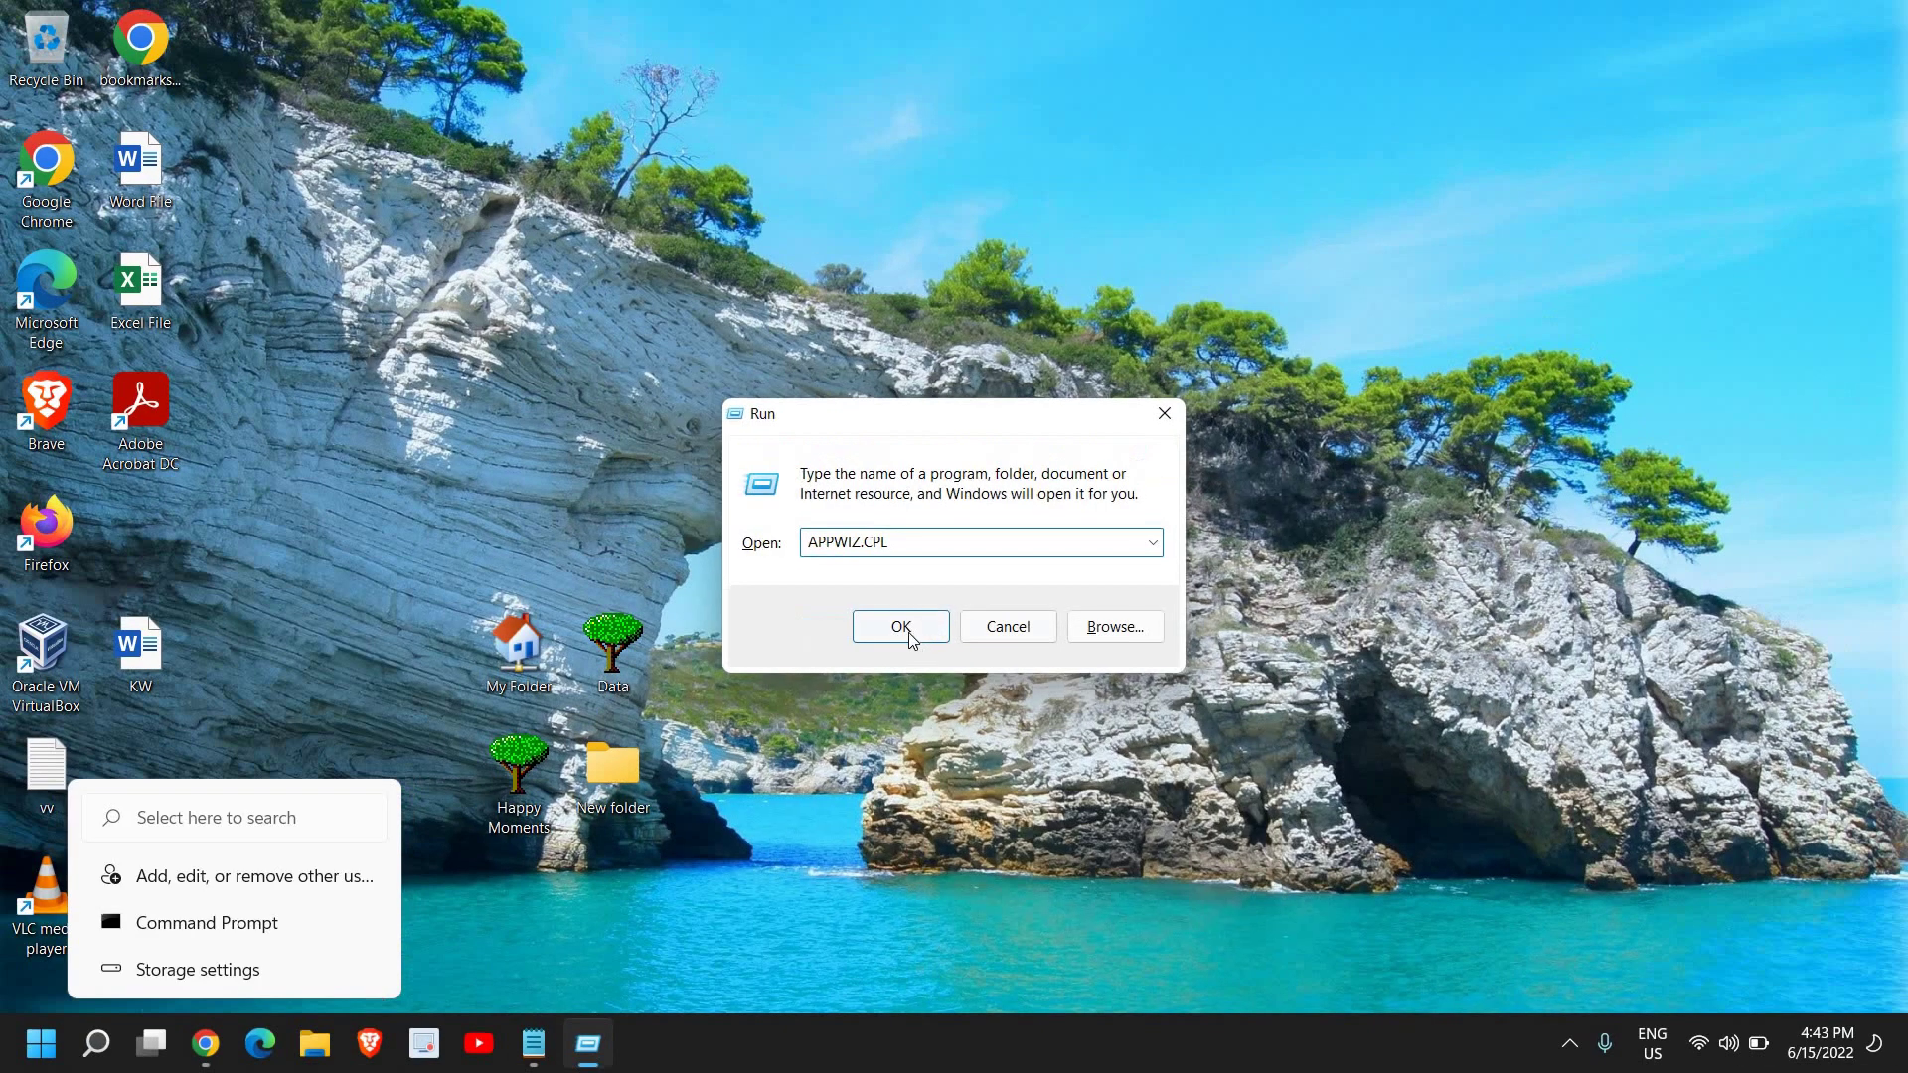
left_click(760, 686)
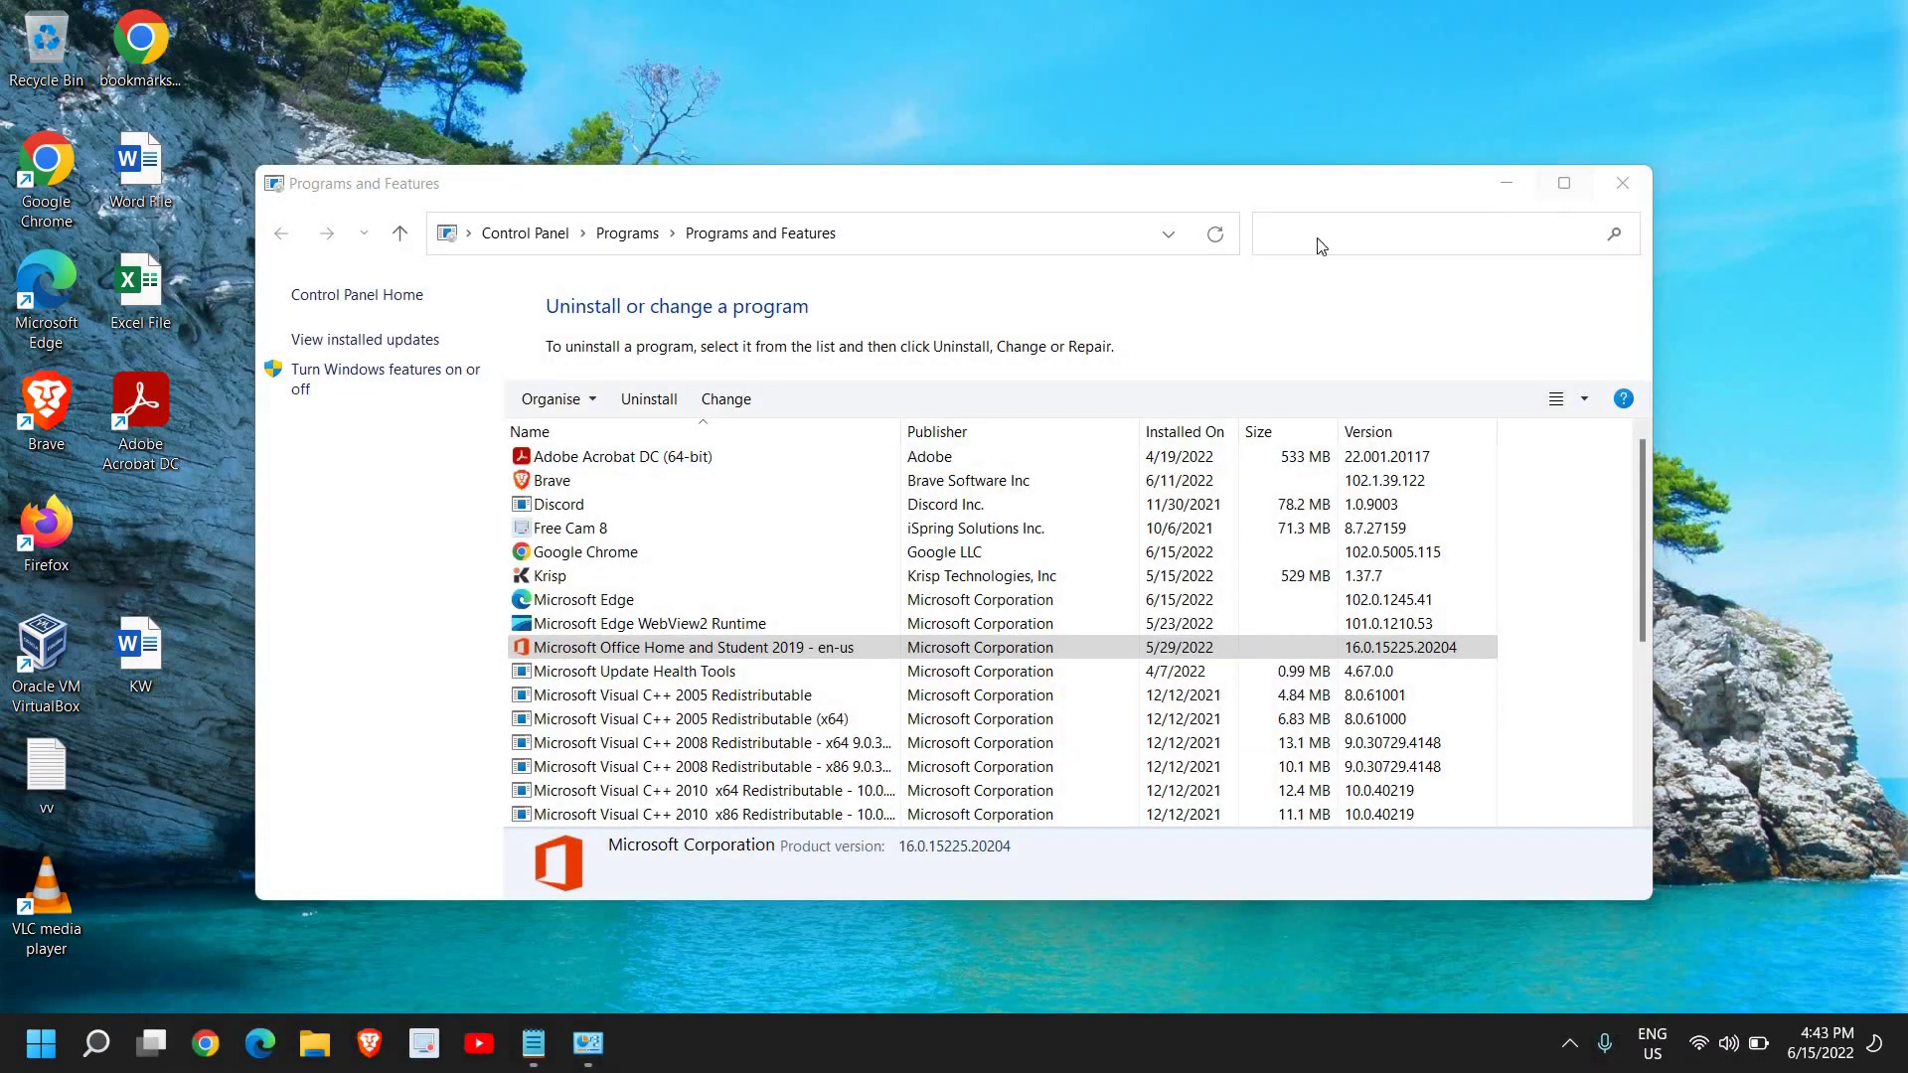
Select Google Chrome in the maximized list of installed programs and minimize Programs and Features
key("super+Up")
scroll(452, 696, "down", 1)
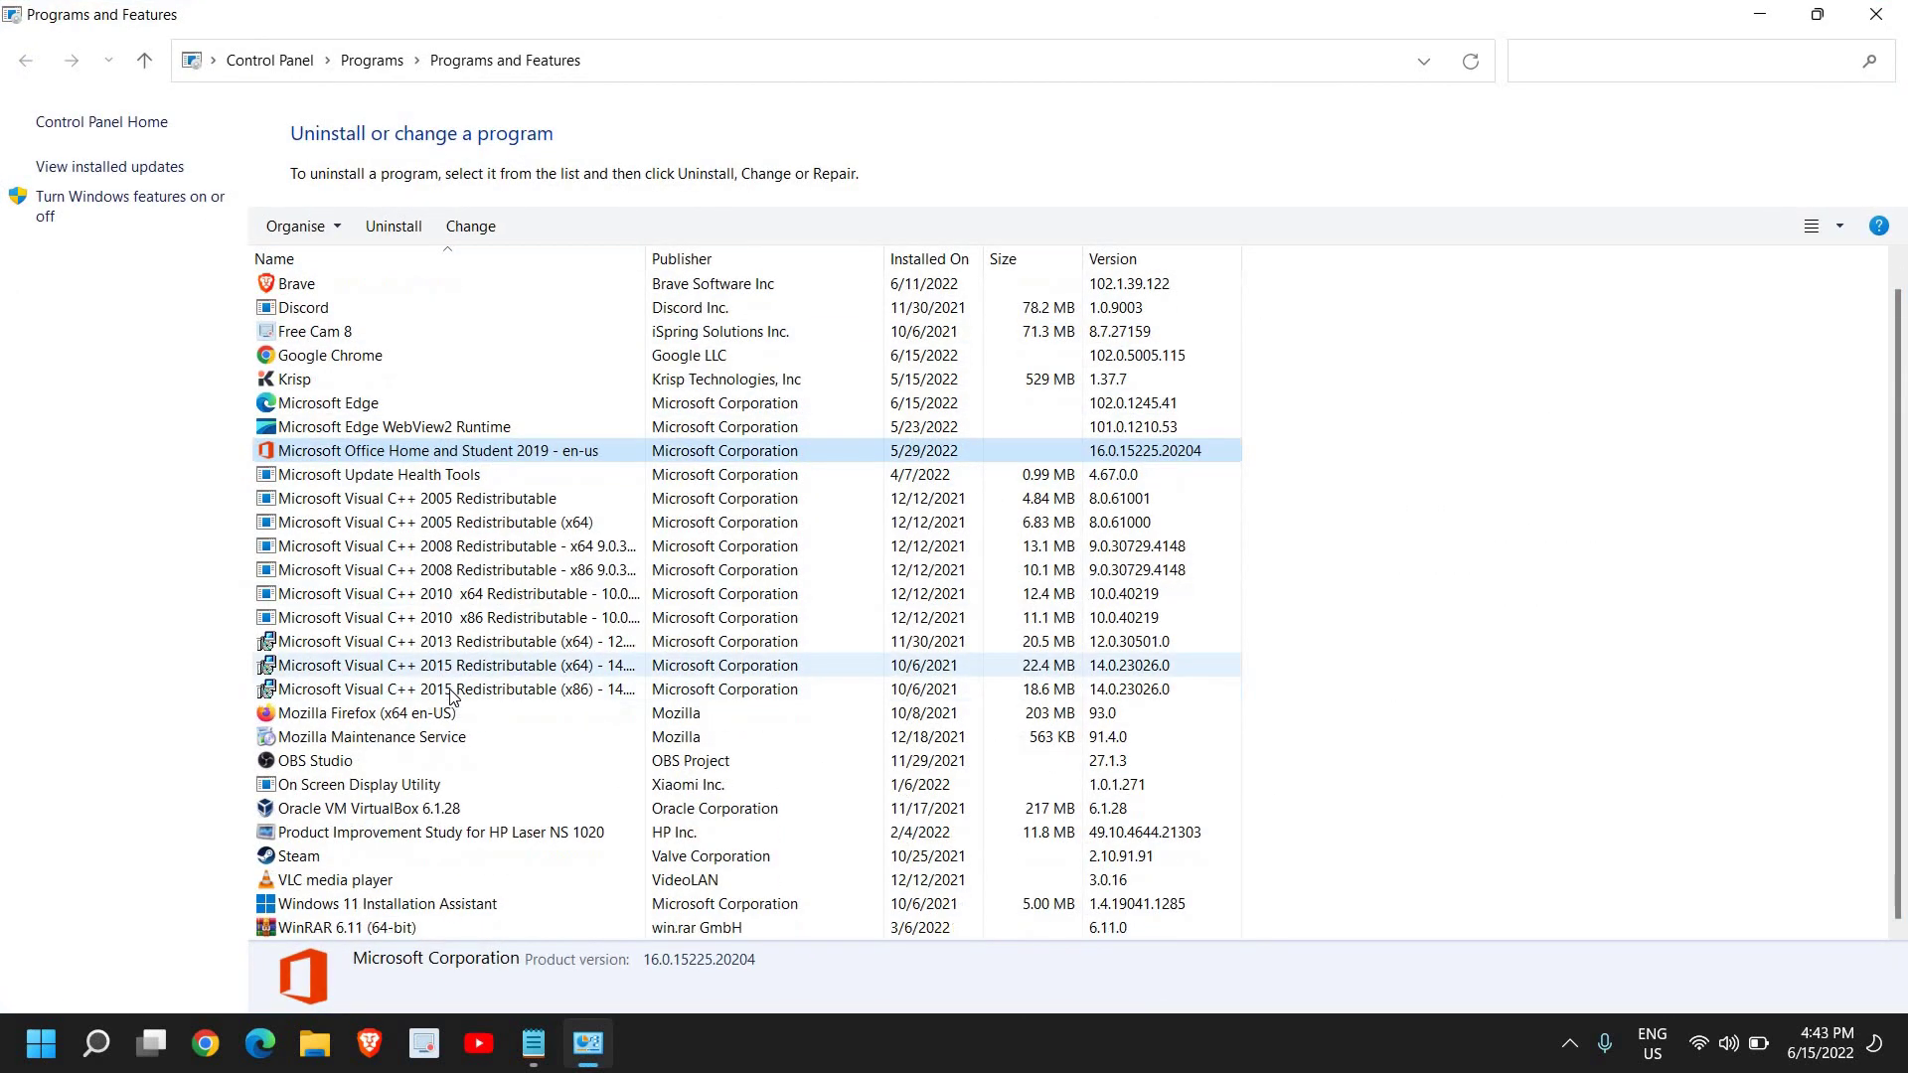
left_click(309, 350)
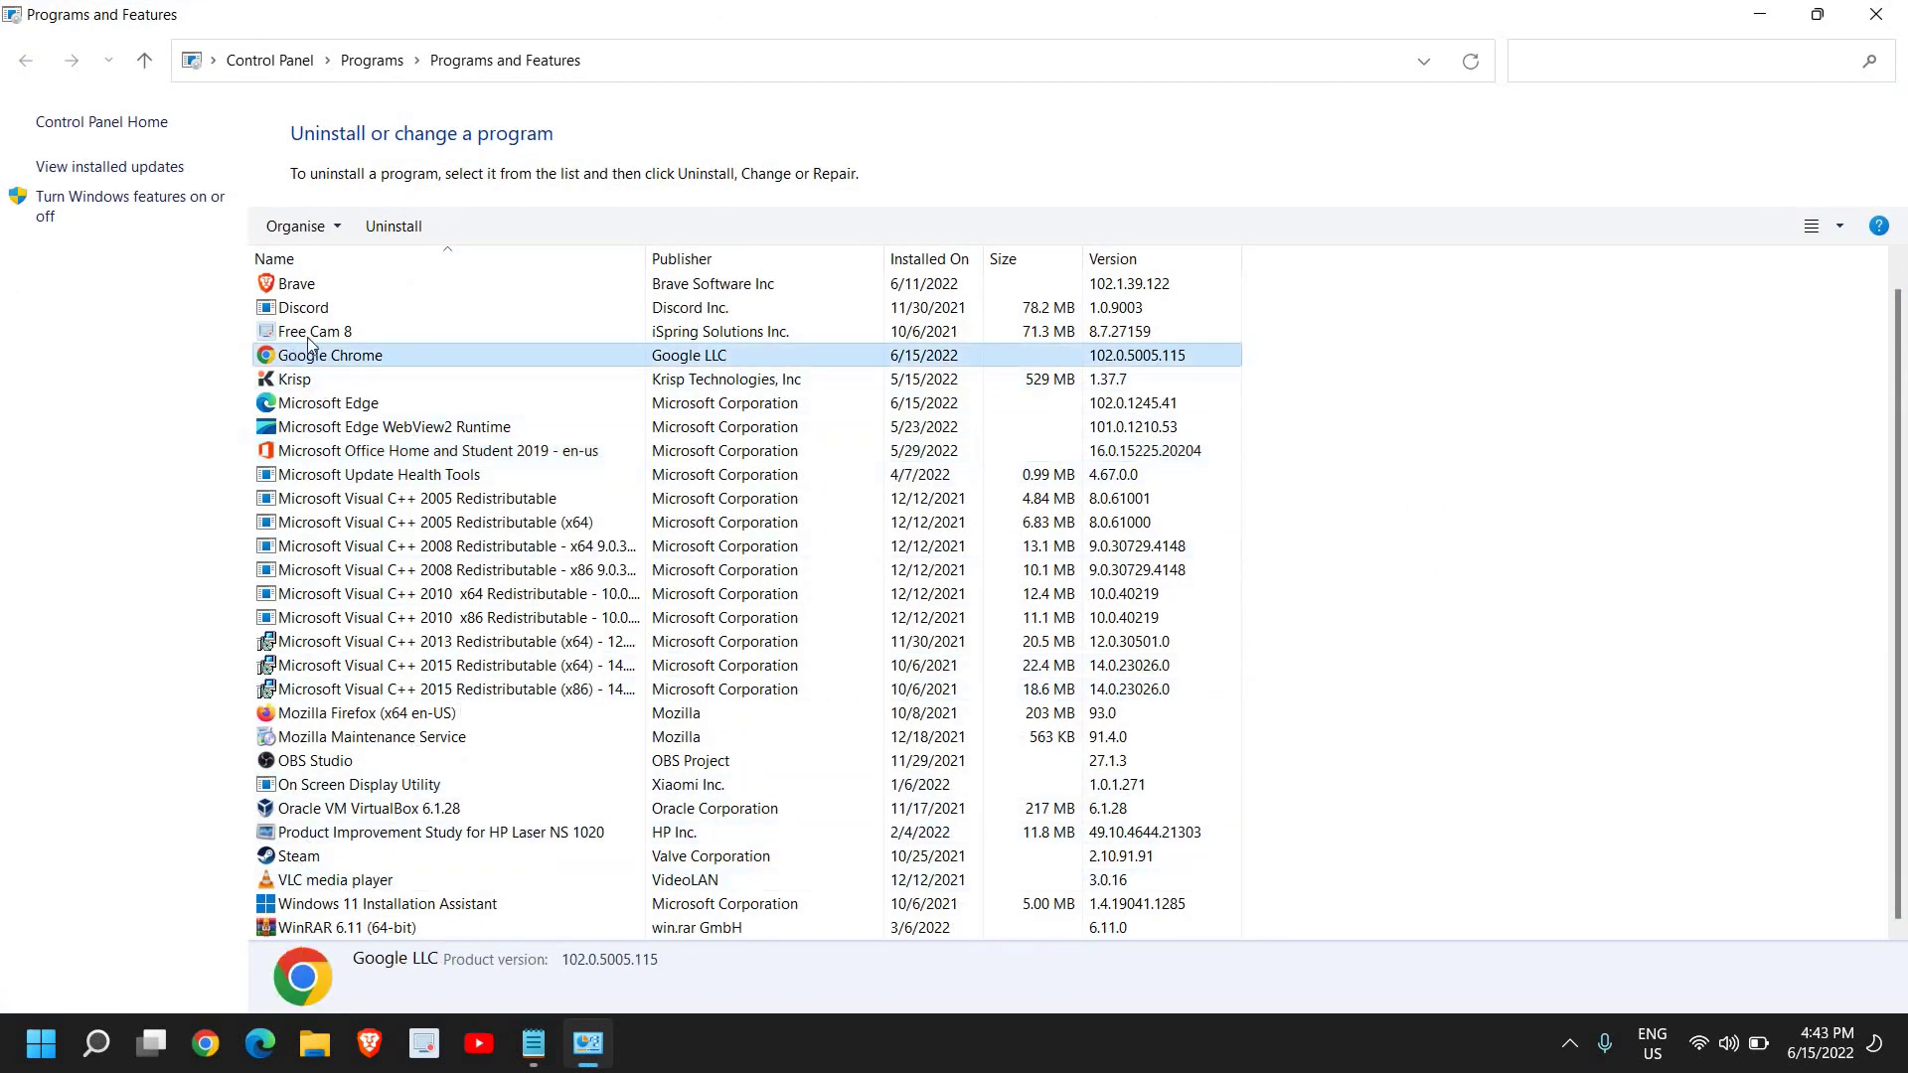
left_click(1759, 22)
View the Chrome download page at google.com/chrome in a maximized Microsoft Edge window, and close the browser
left_click(260, 1044)
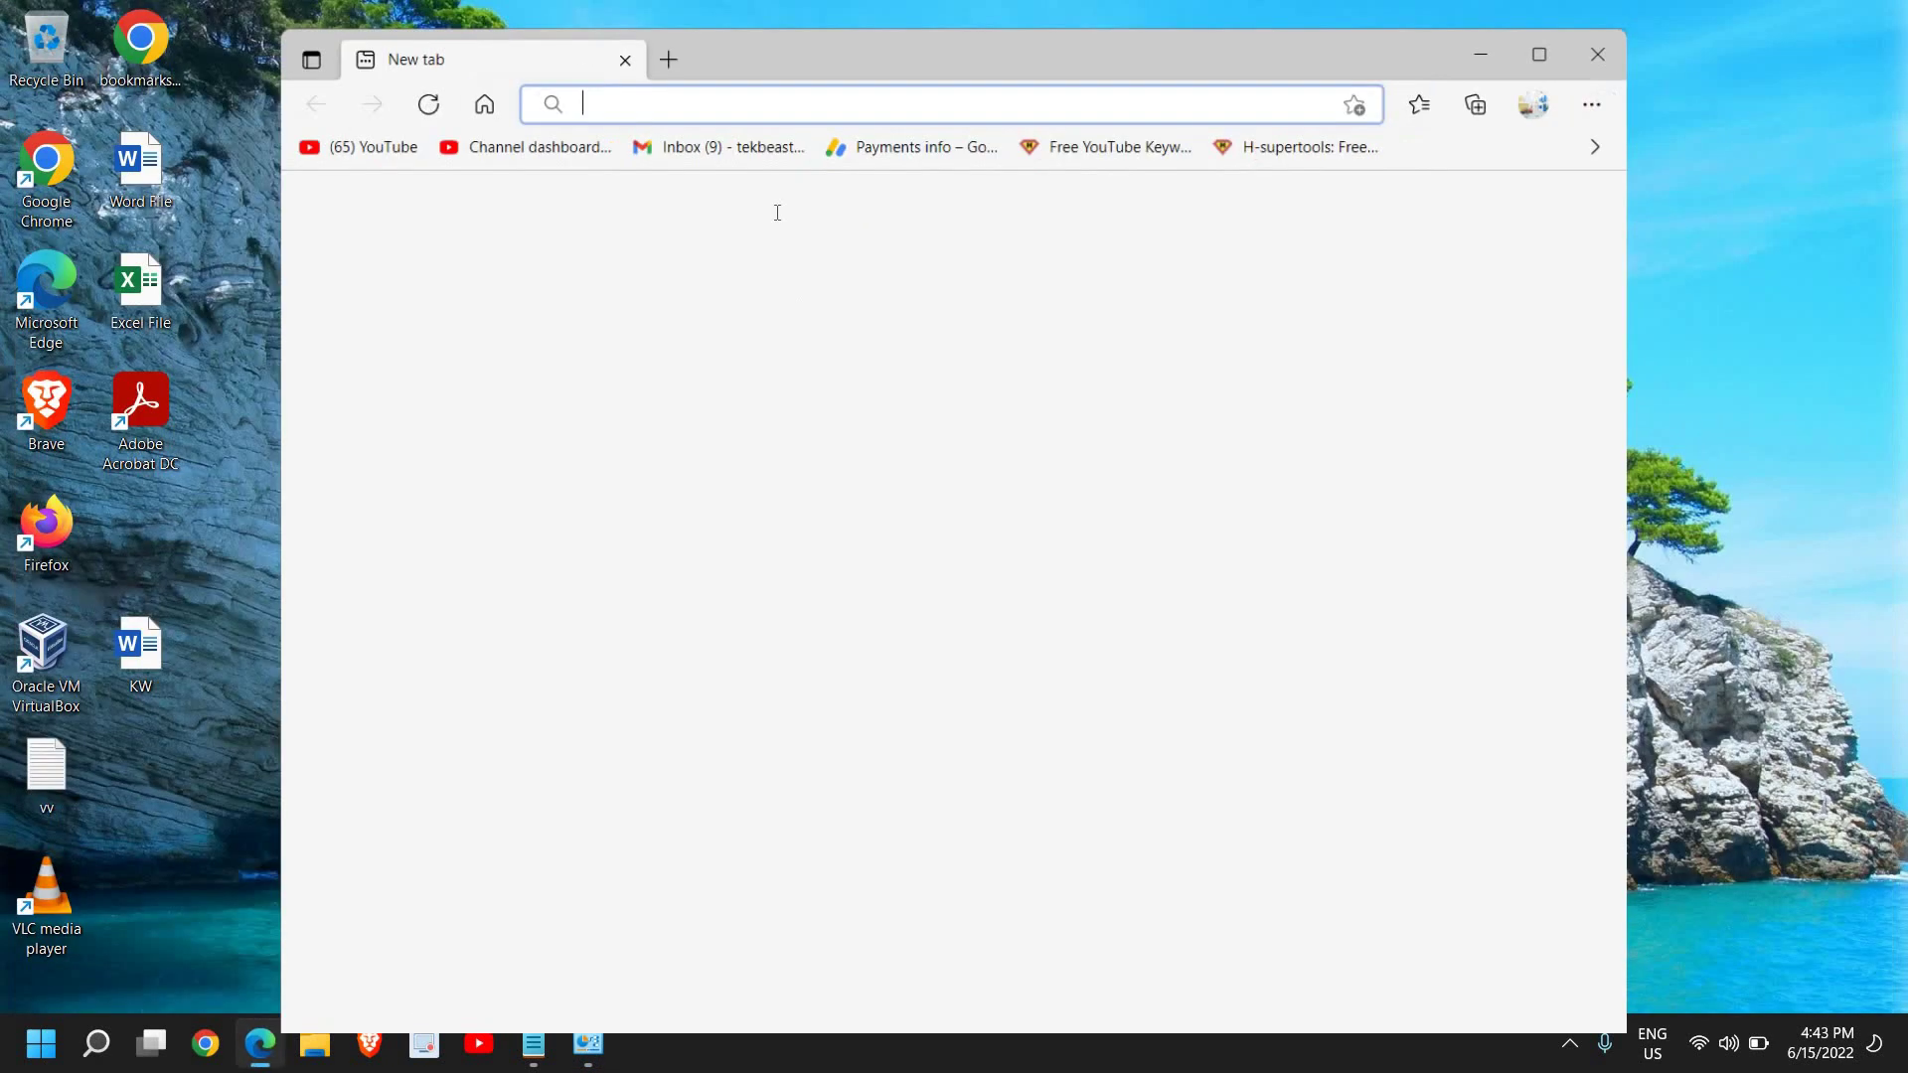
type("go")
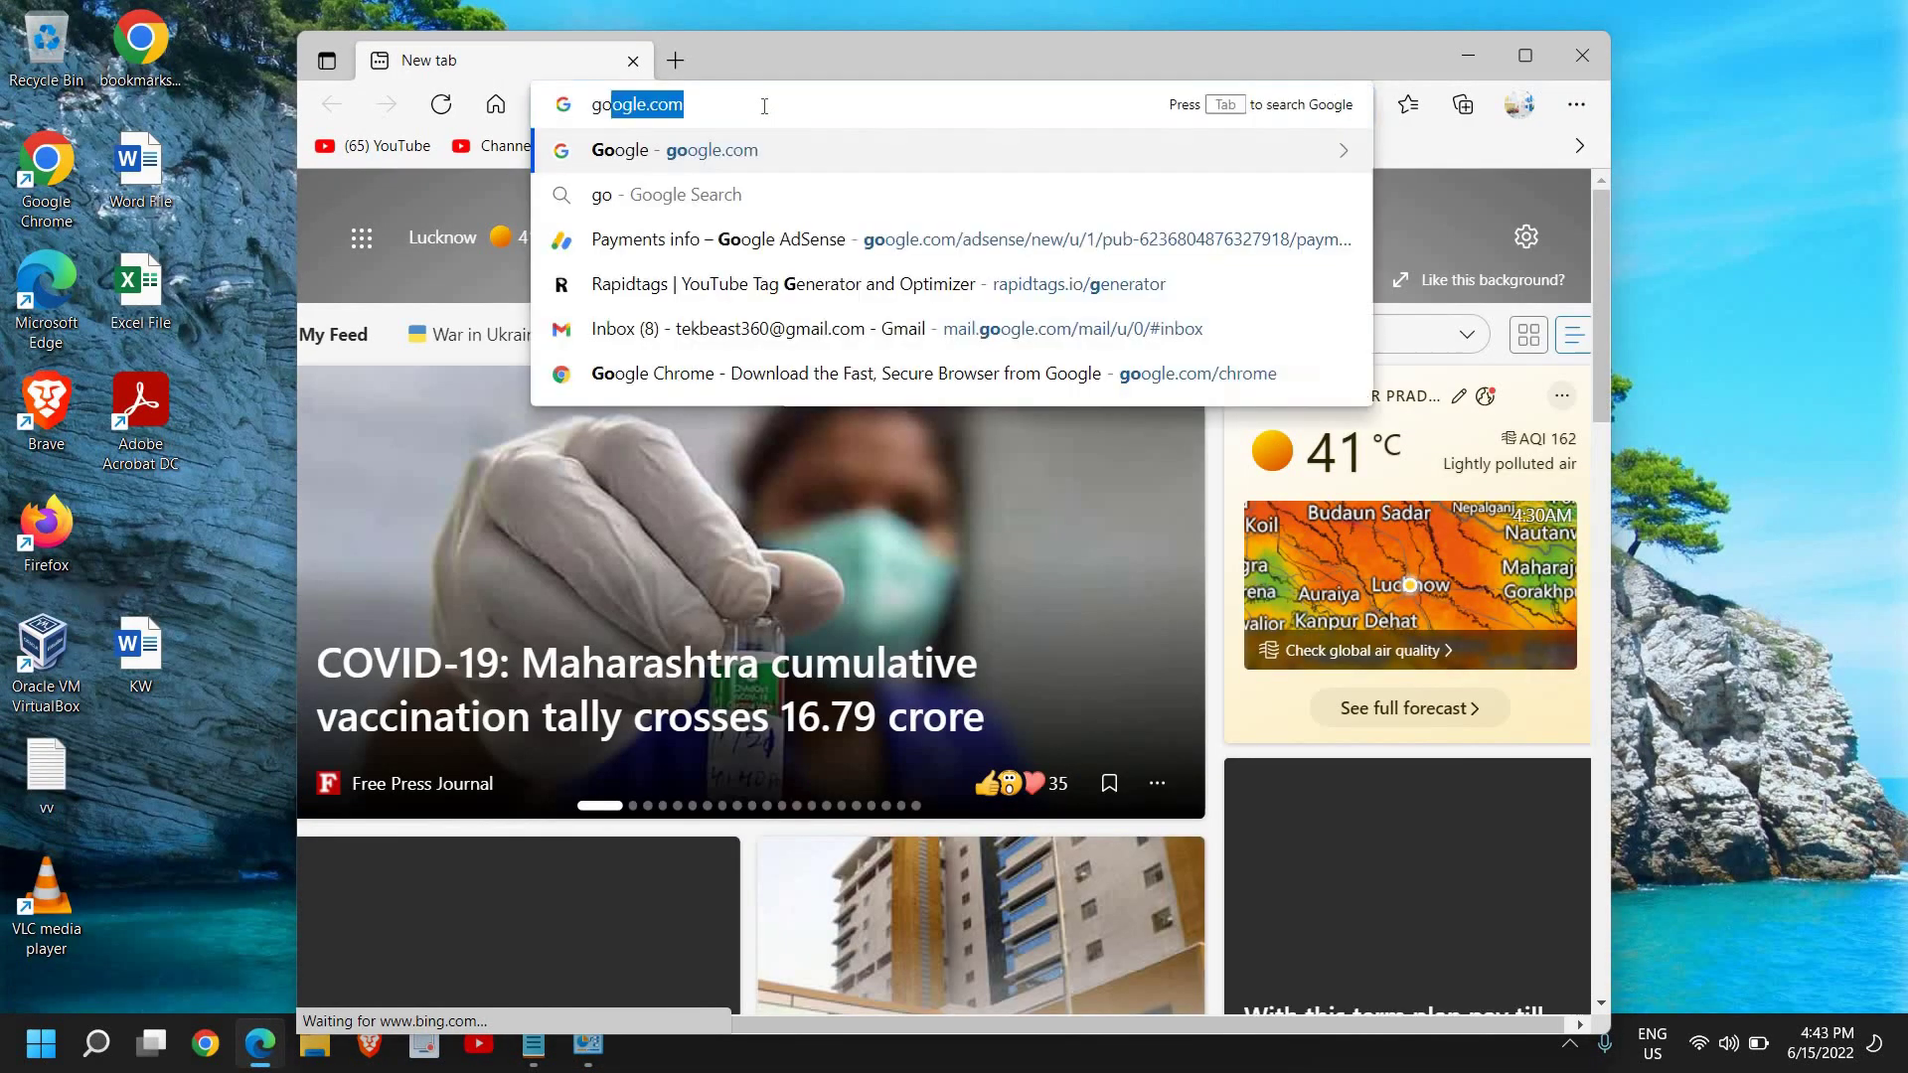
type("oo")
key("BackSpace")
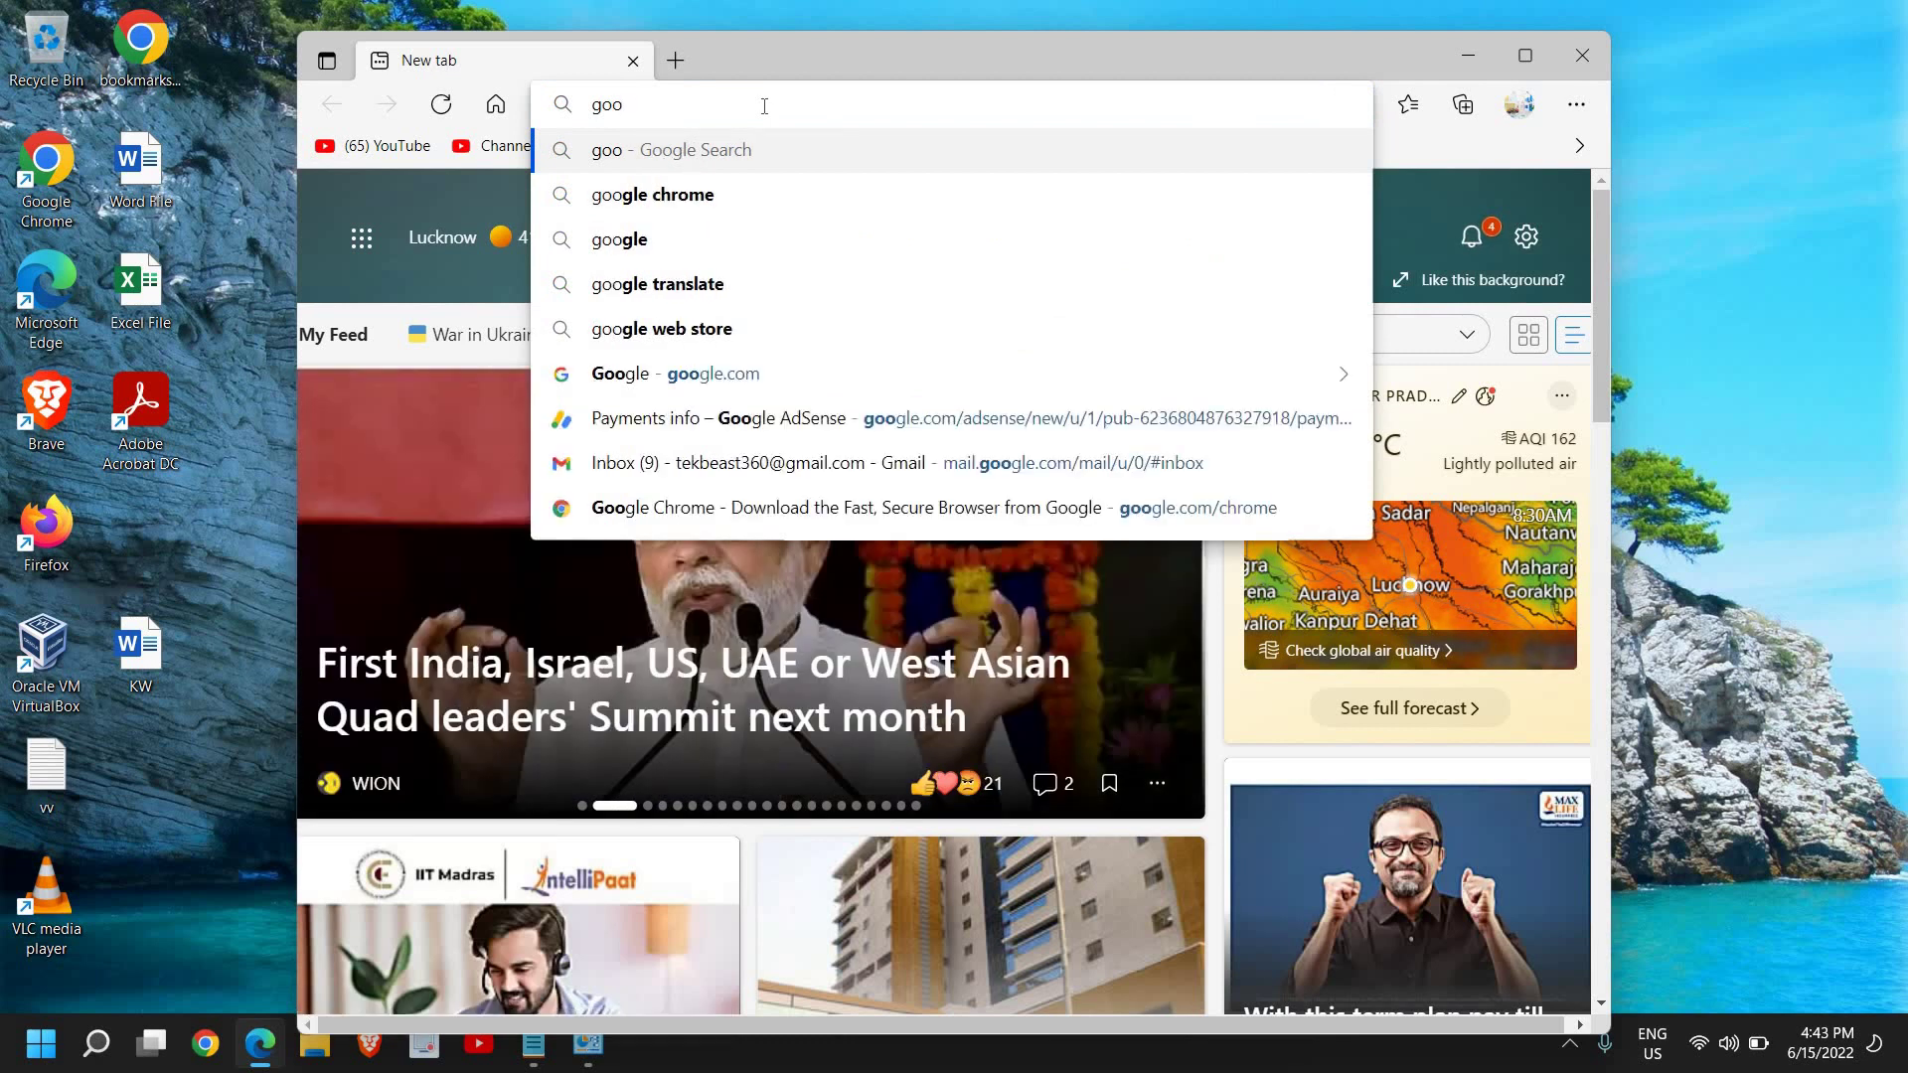
type("gle.com")
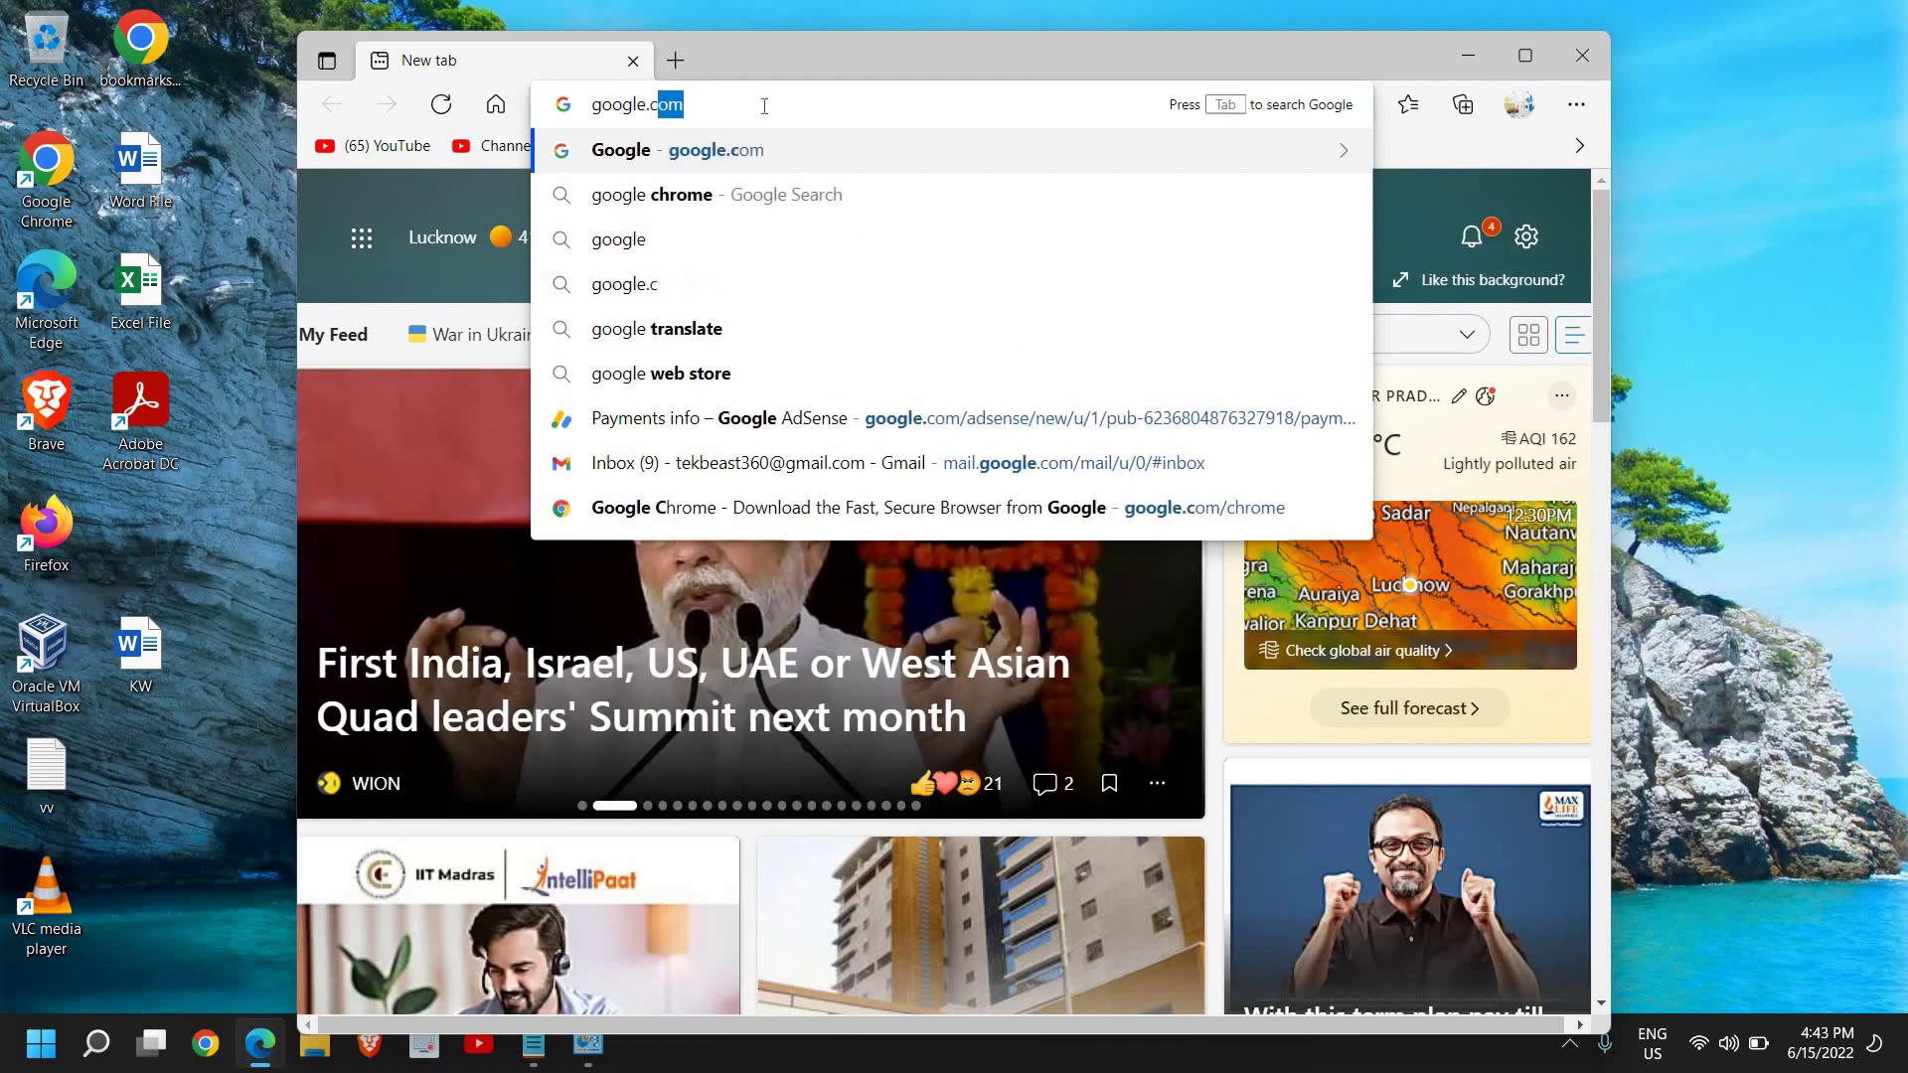
type("/chrome")
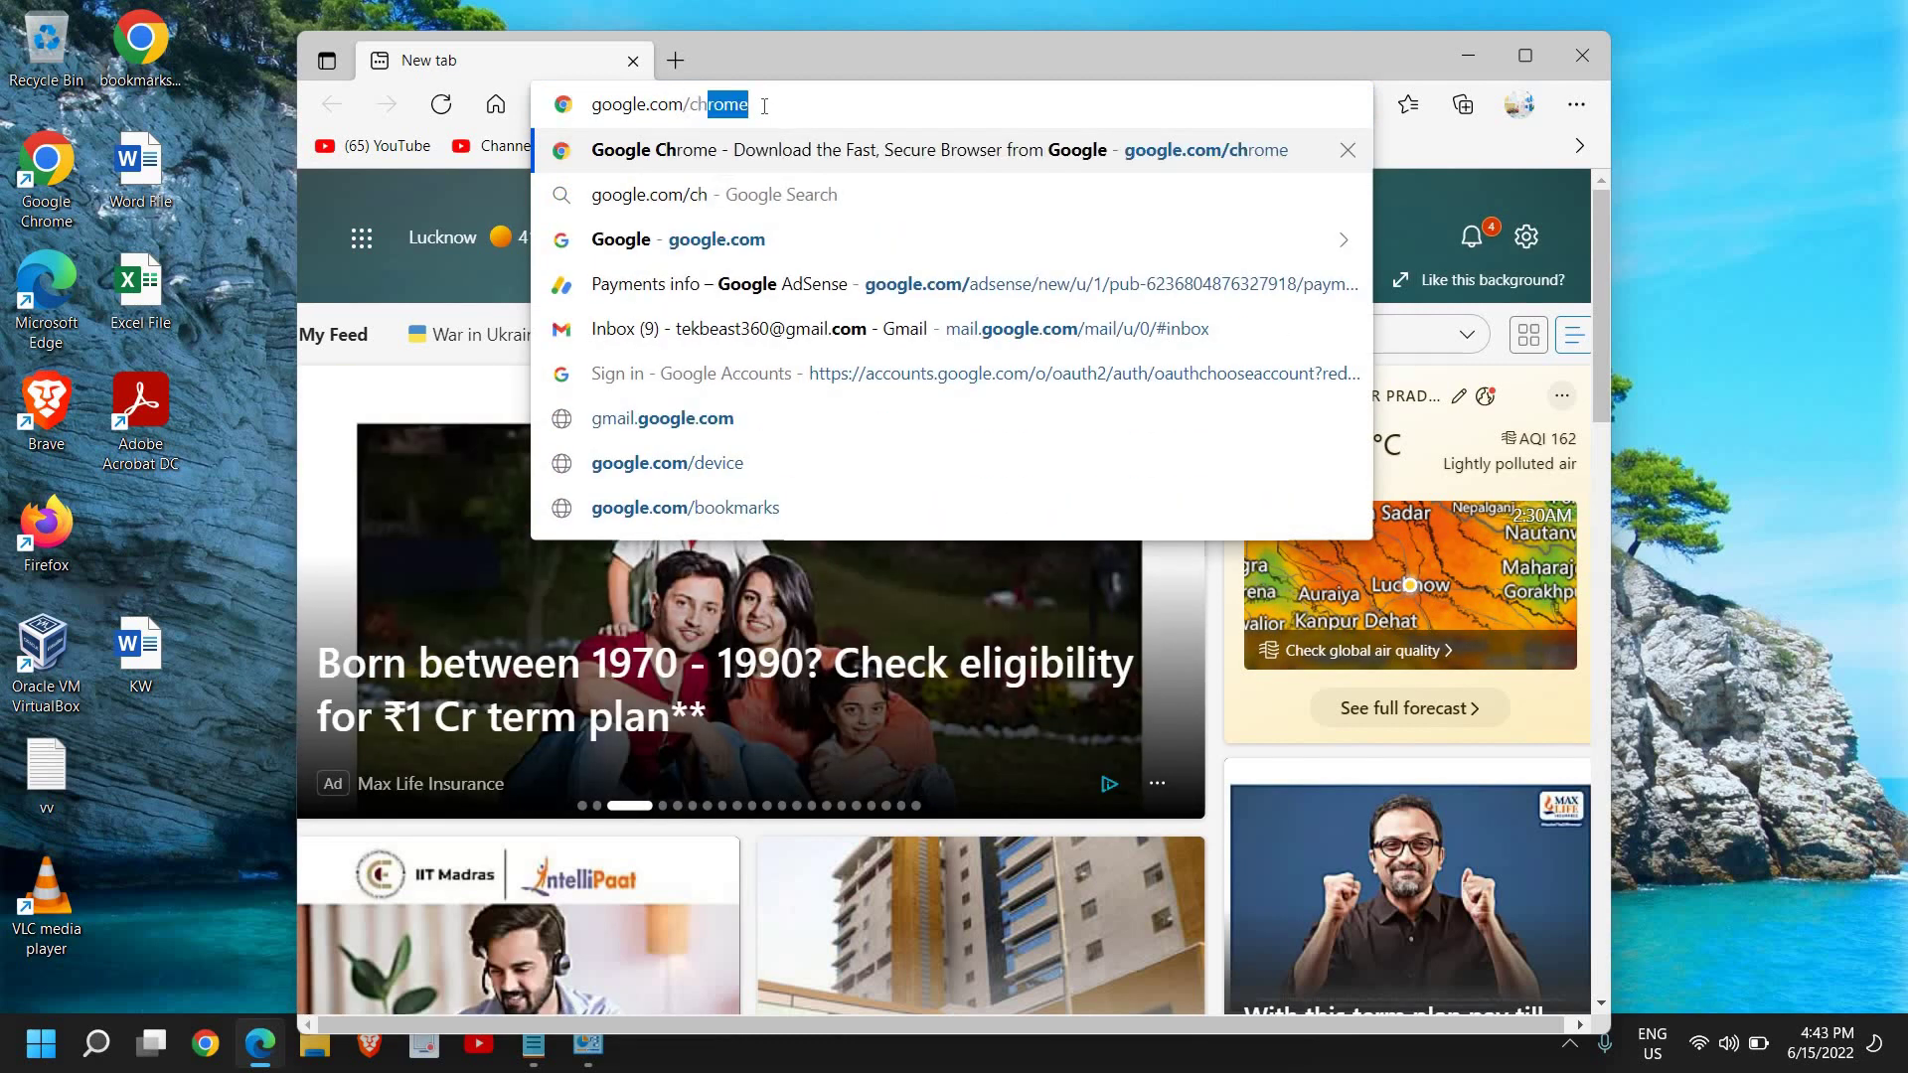
key("Return")
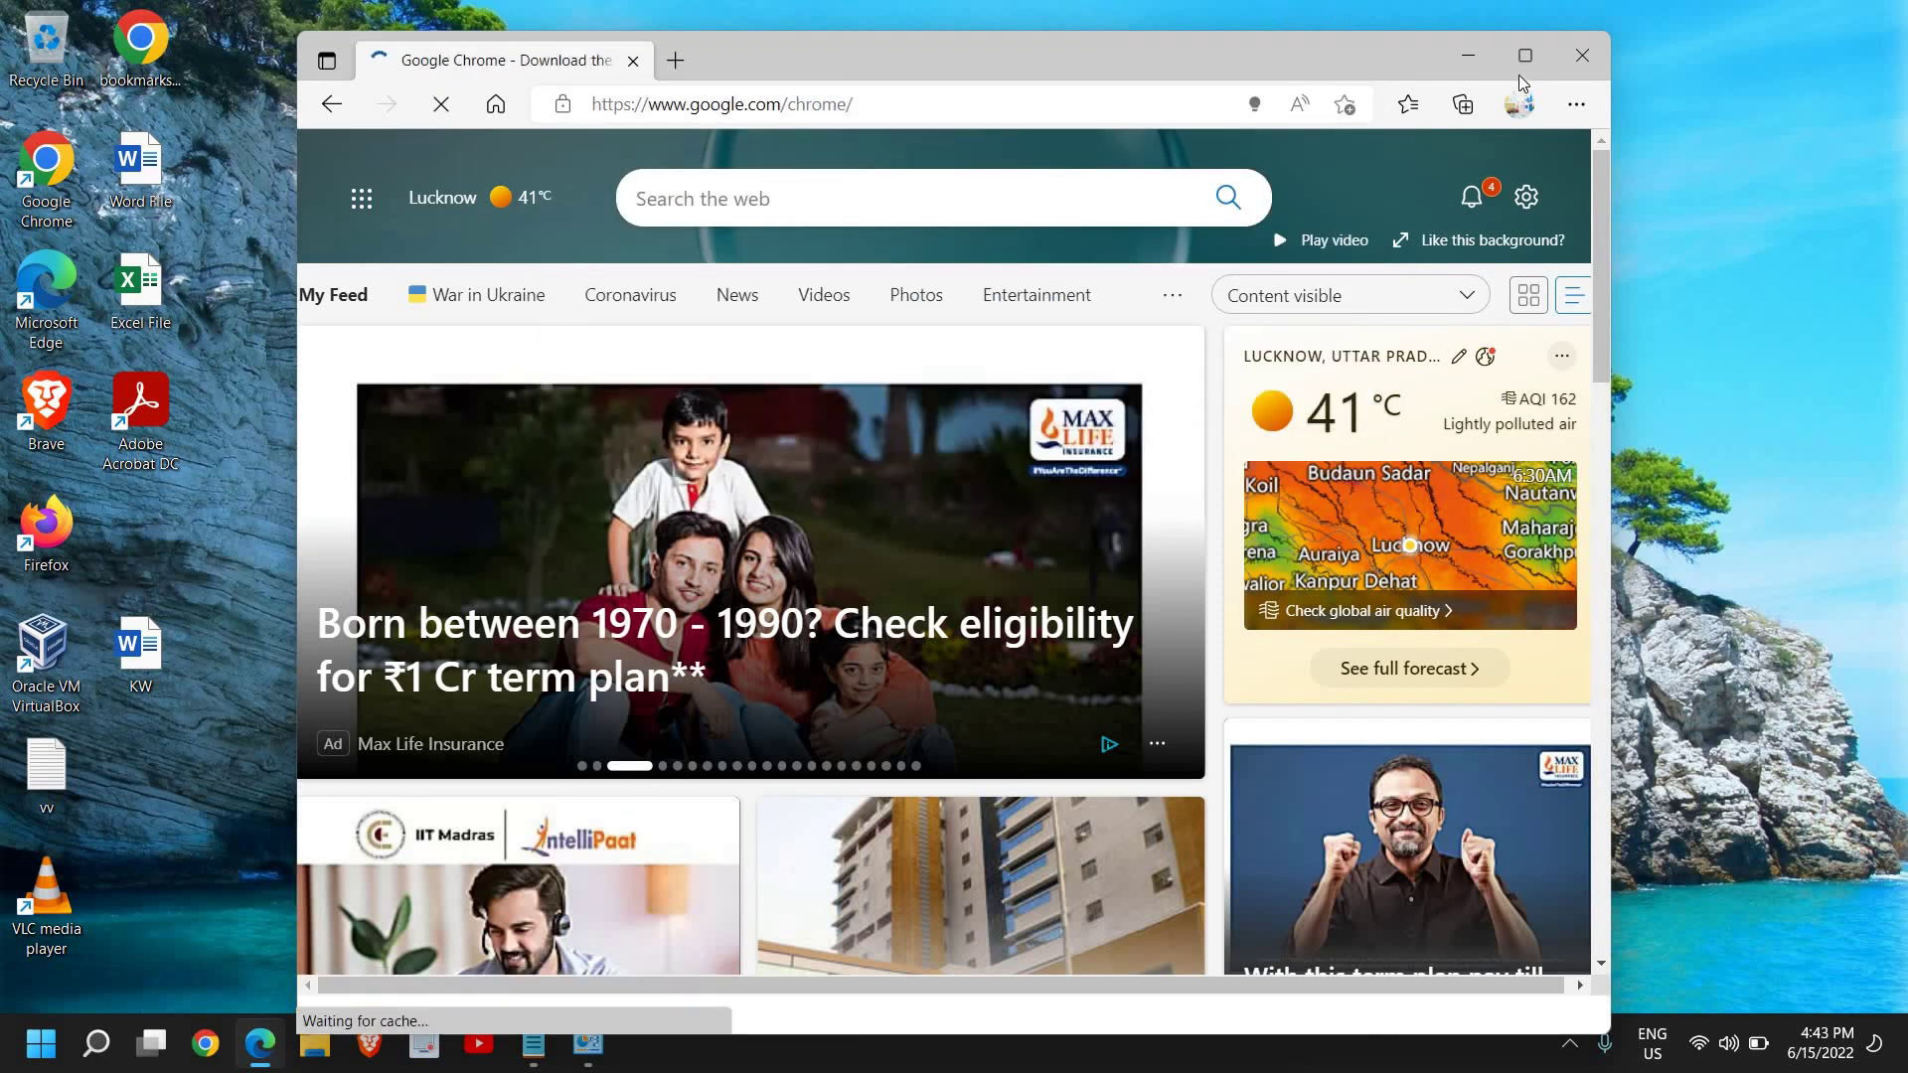
left_click(1524, 60)
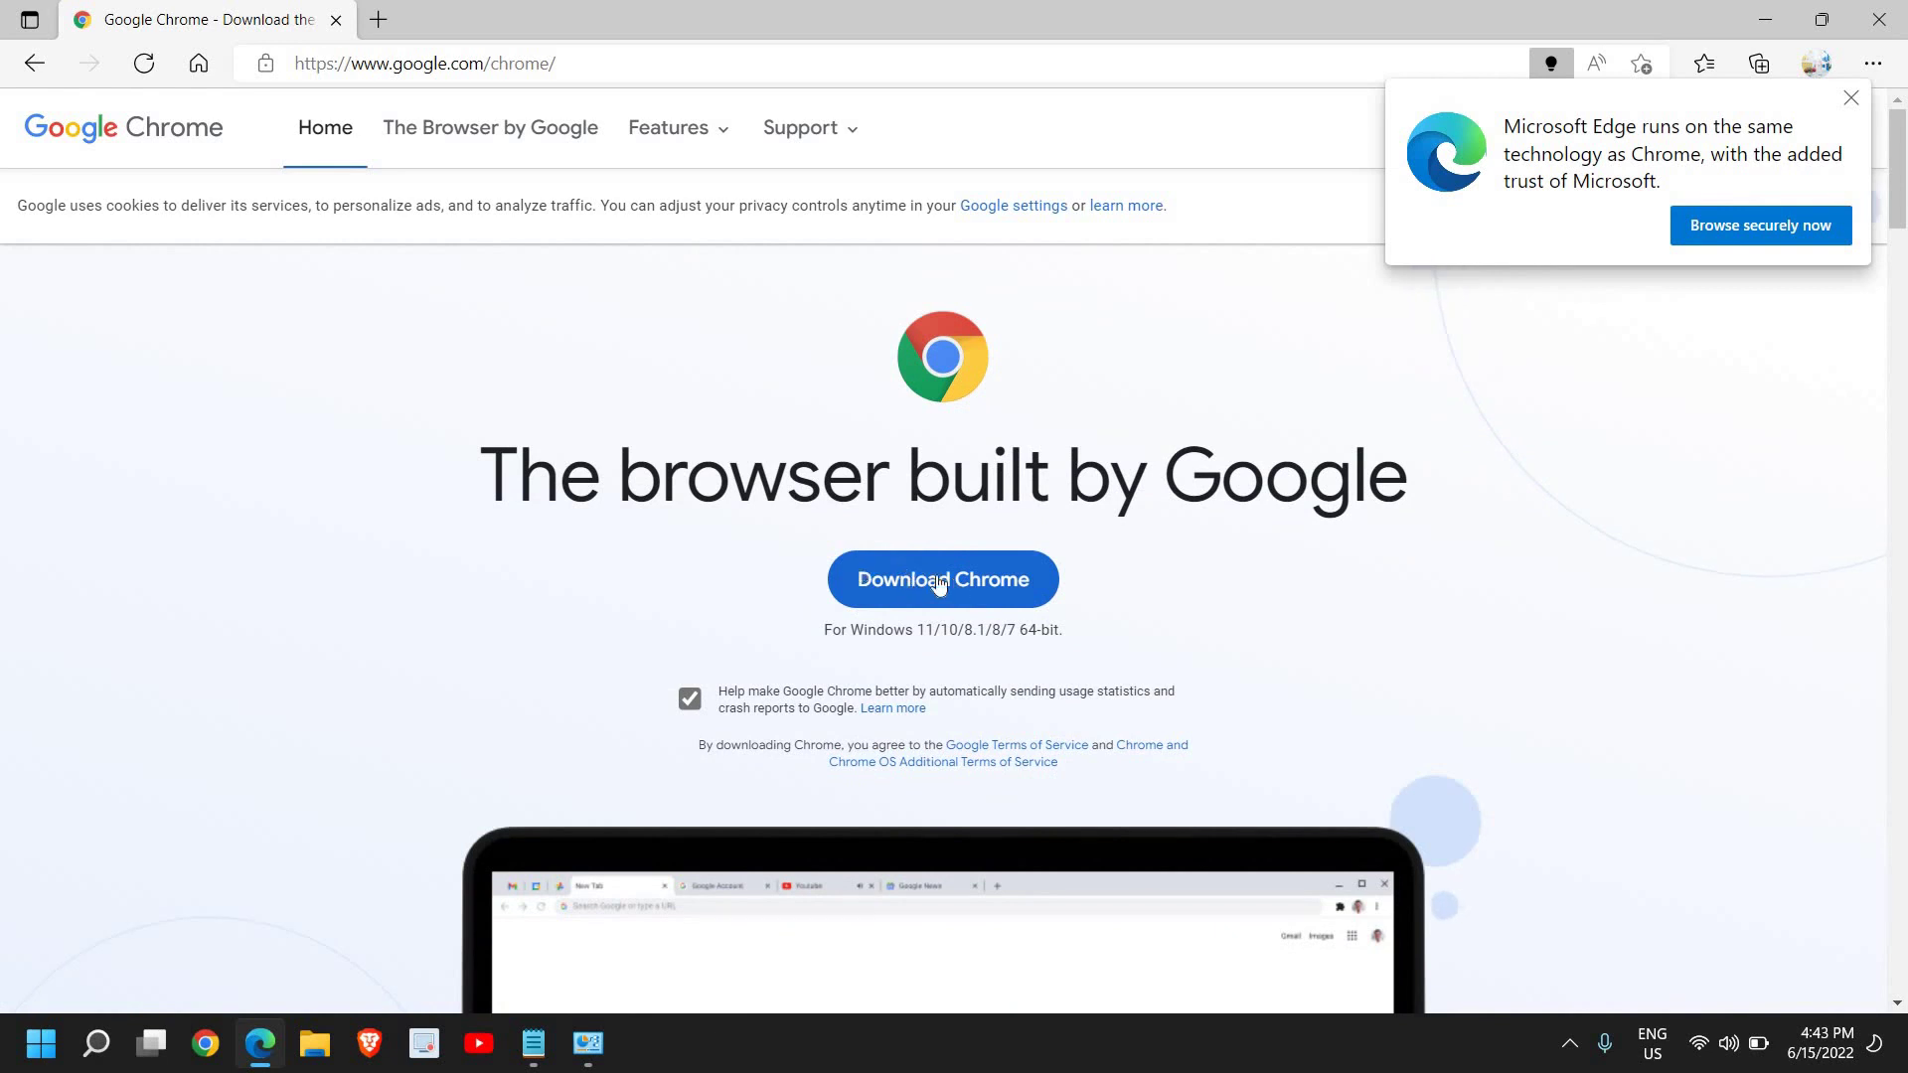
left_click(1848, 98)
left_click(1878, 18)
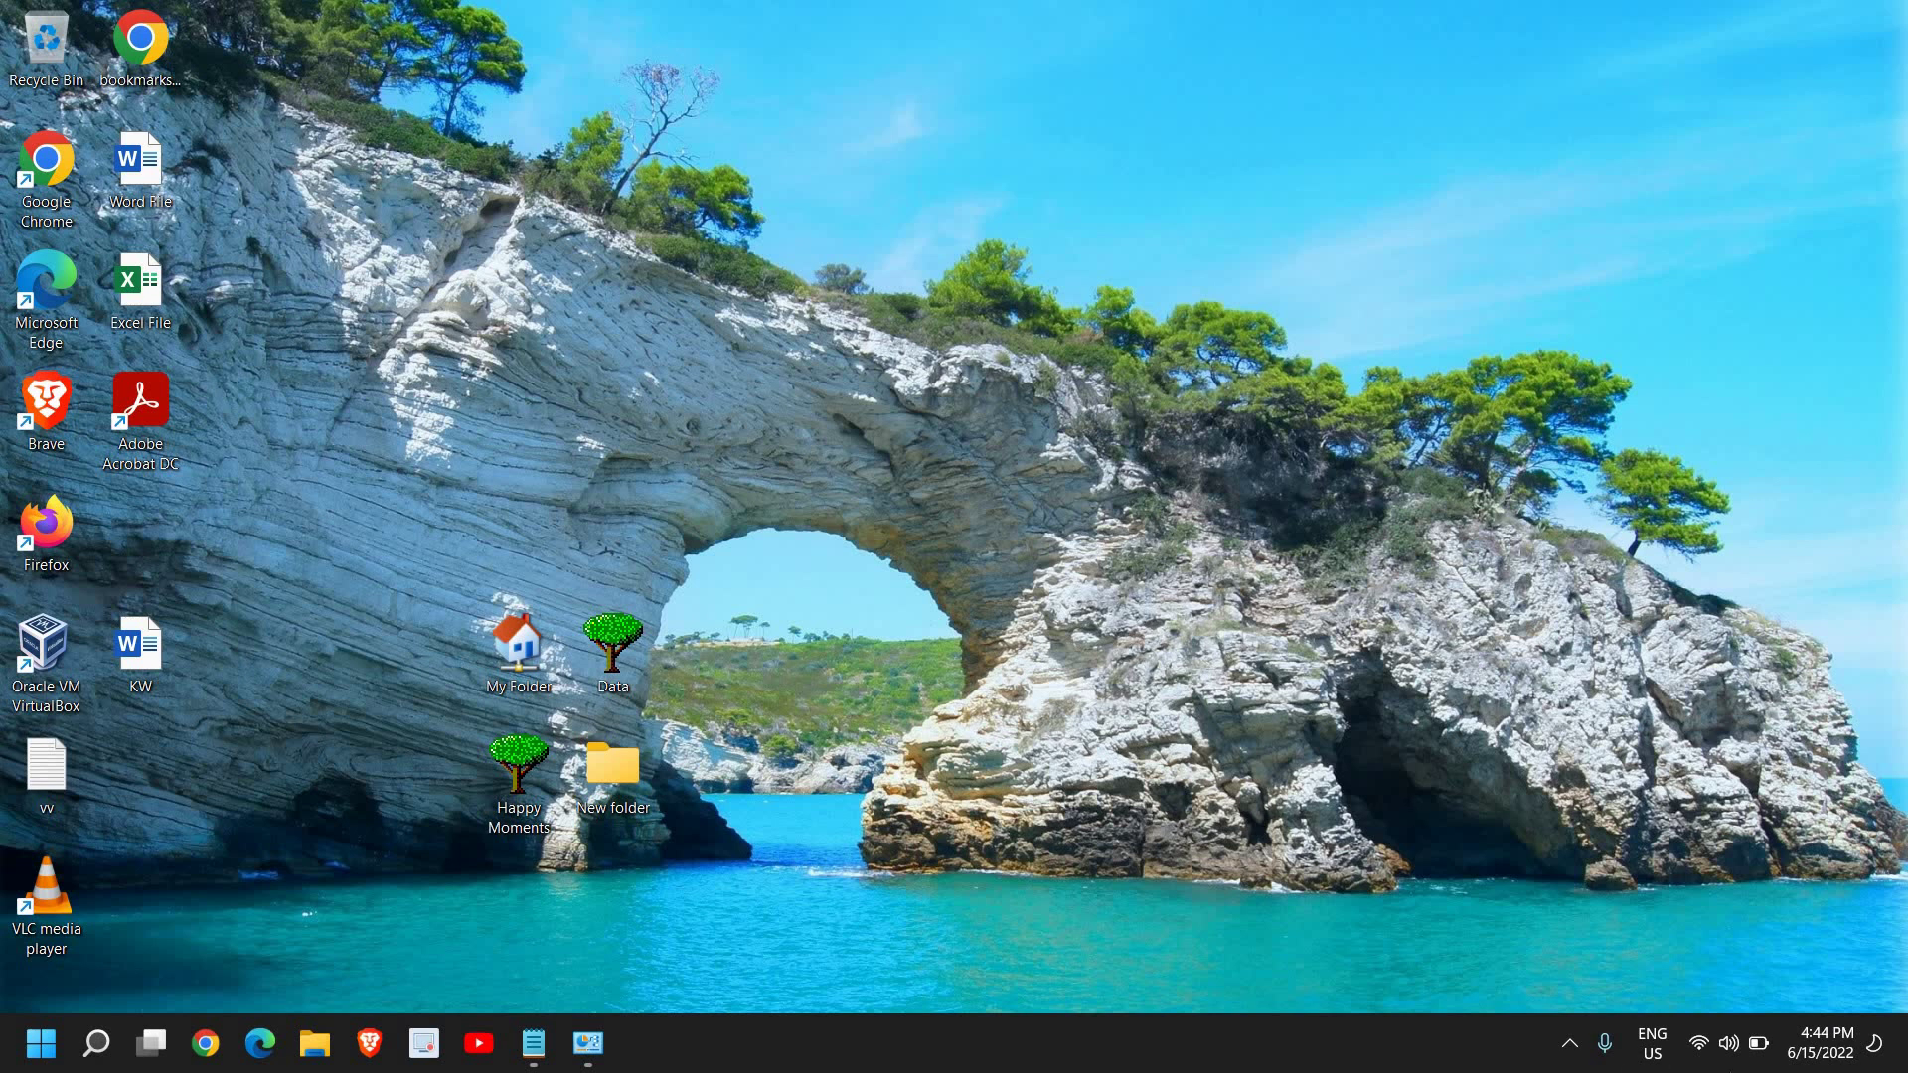
Open the network quick settings and dismiss them
left_click(1701, 1046)
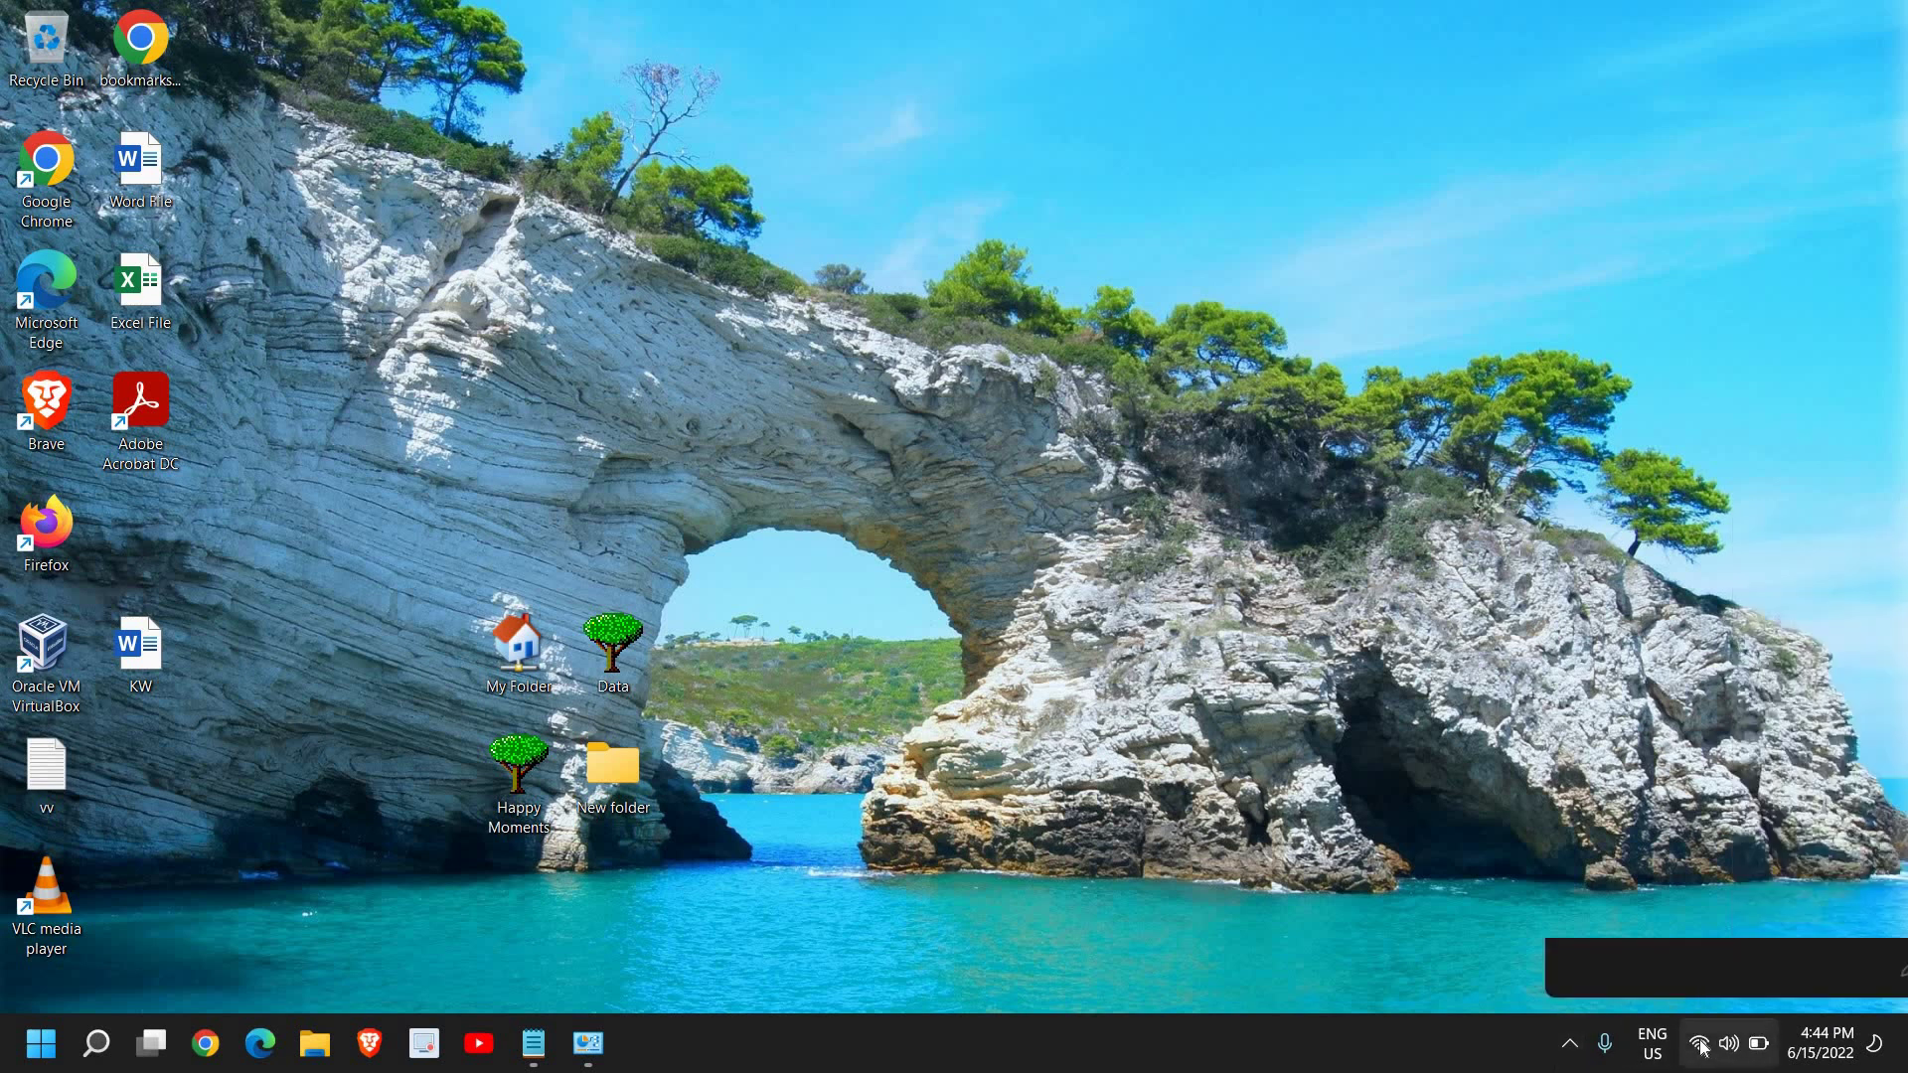
left_click(1144, 590)
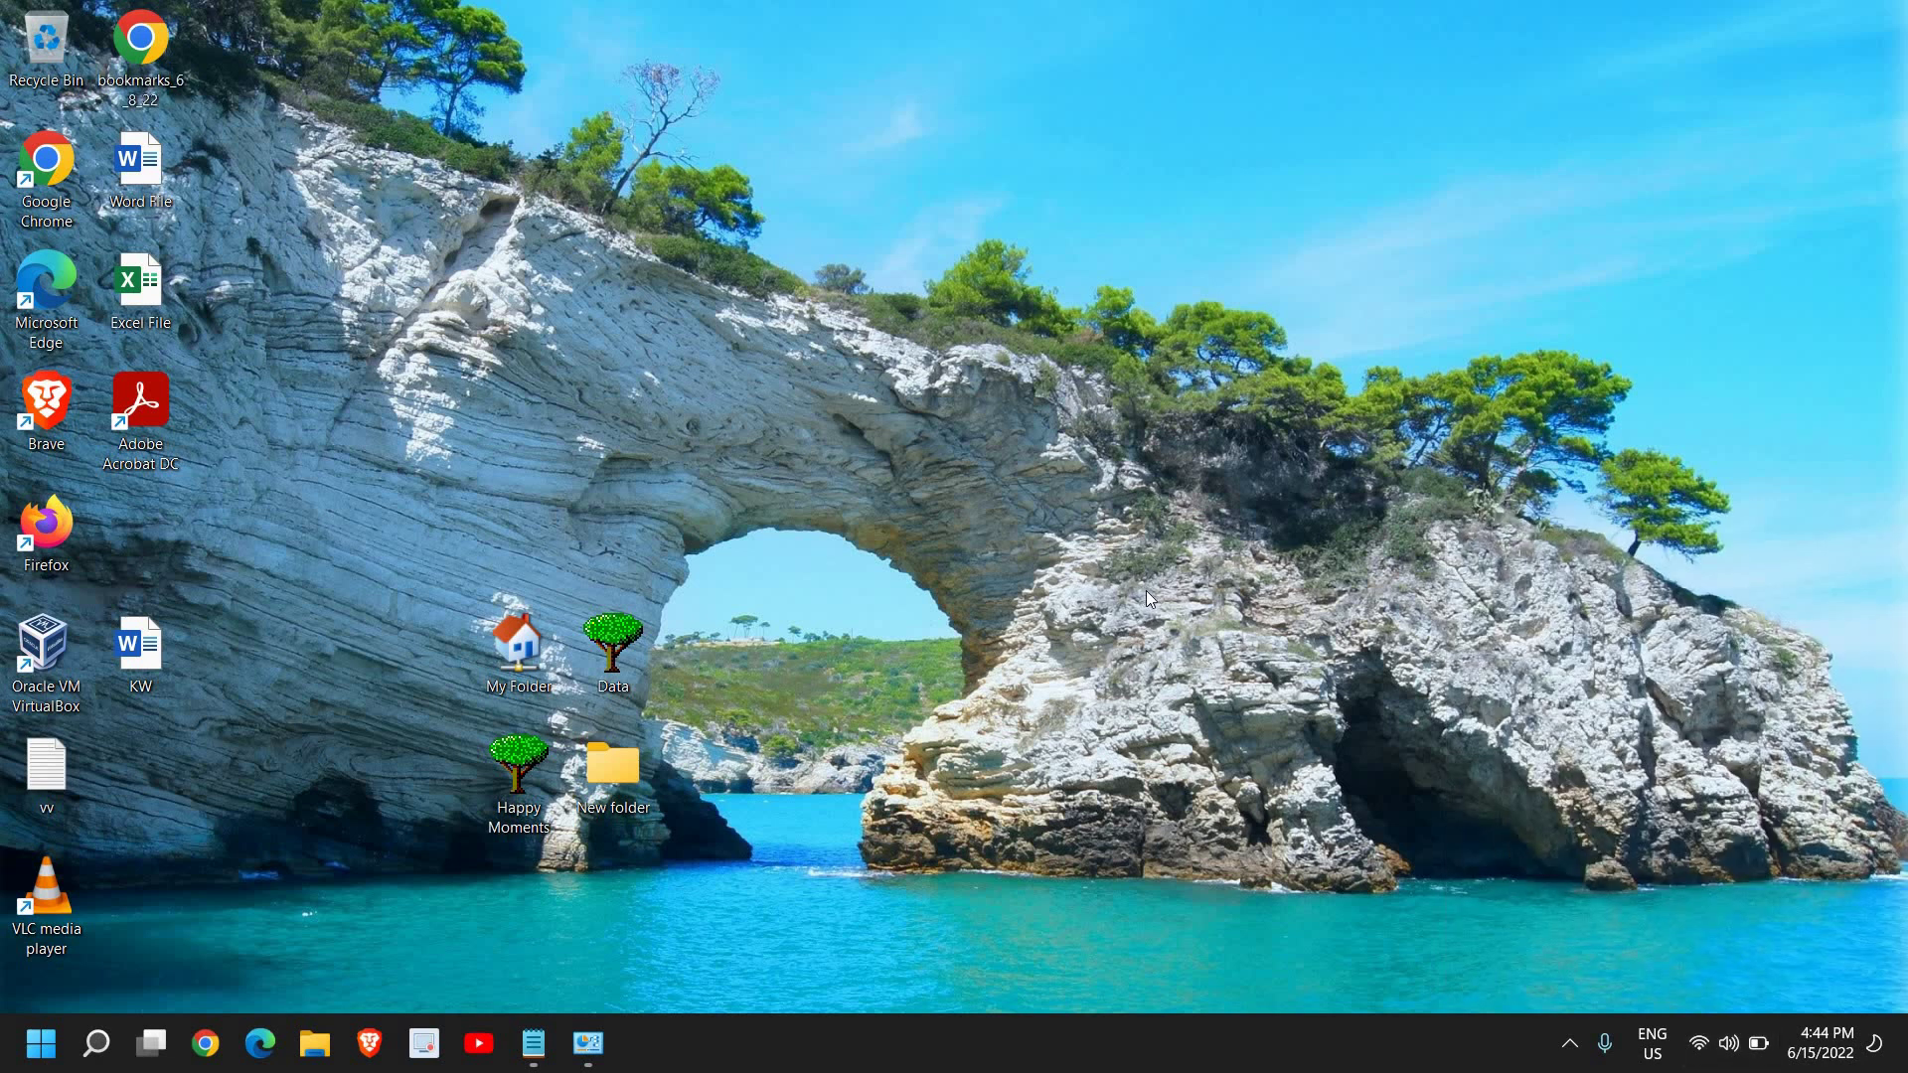